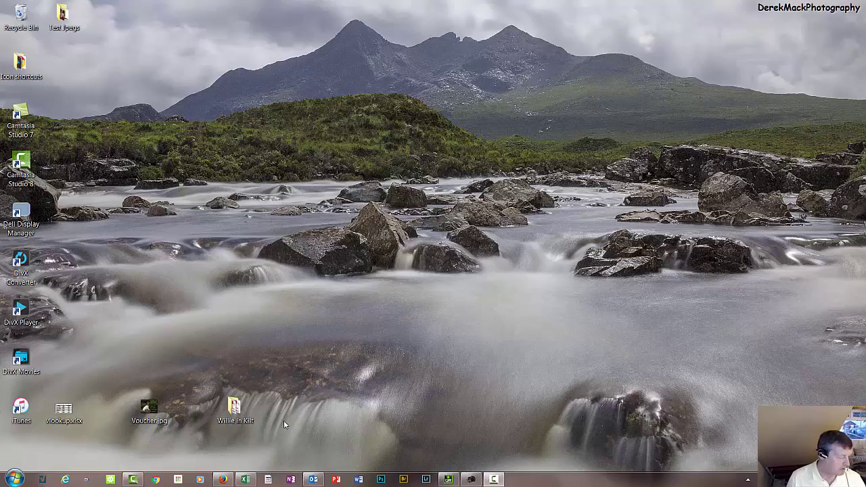
Switch to Adobe Bridge and create a new folder named Timelapse inside the Canon 5D3 folder.
{"action": "left_click", "coordinate": [403, 479]}
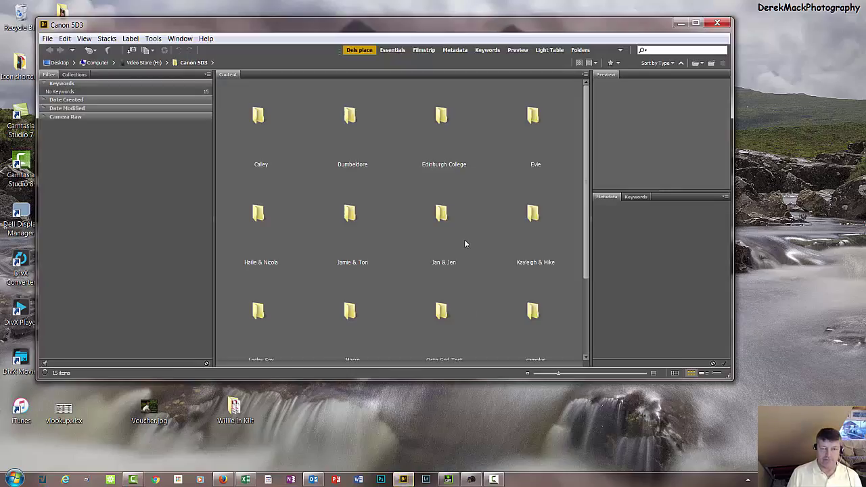
{"action": "left_click", "coordinate": [586, 270]}
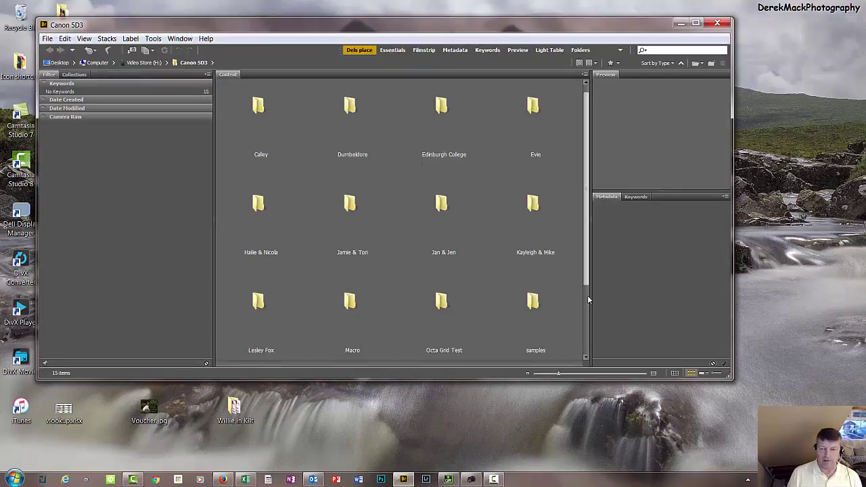
{"action": "right_click", "coordinate": [516, 317]}
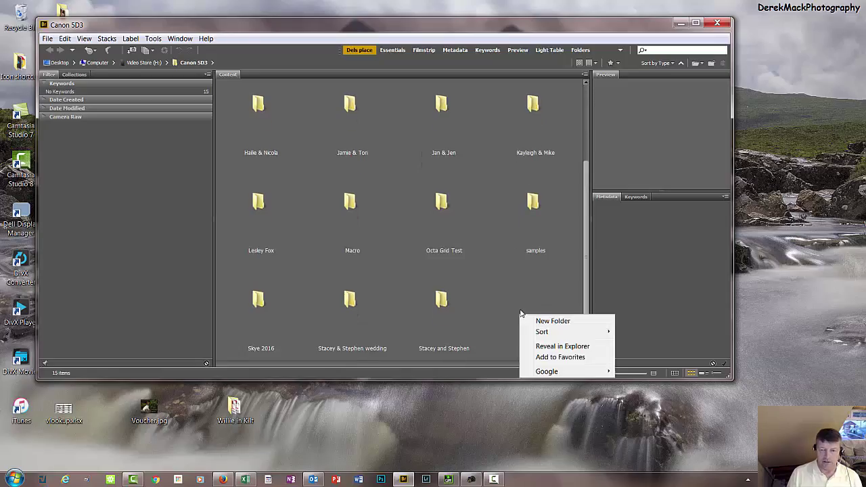
{"action": "left_click", "coordinate": [539, 322]}
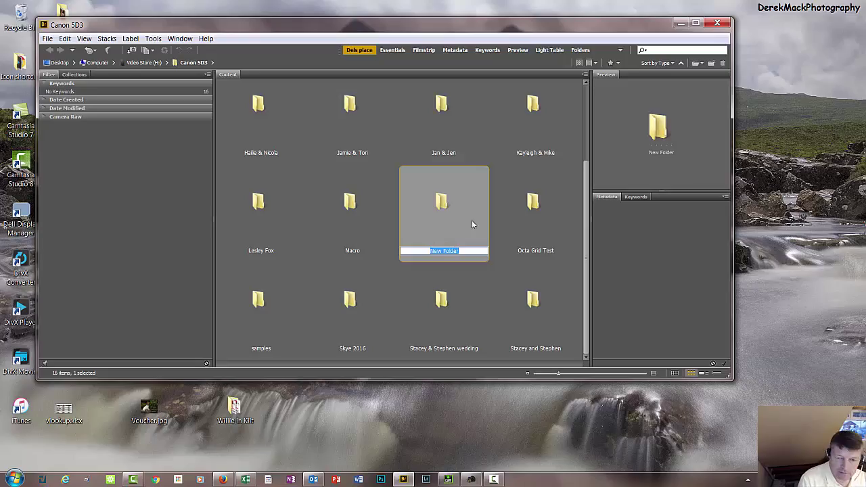
{"action": "type", "text": "T"}
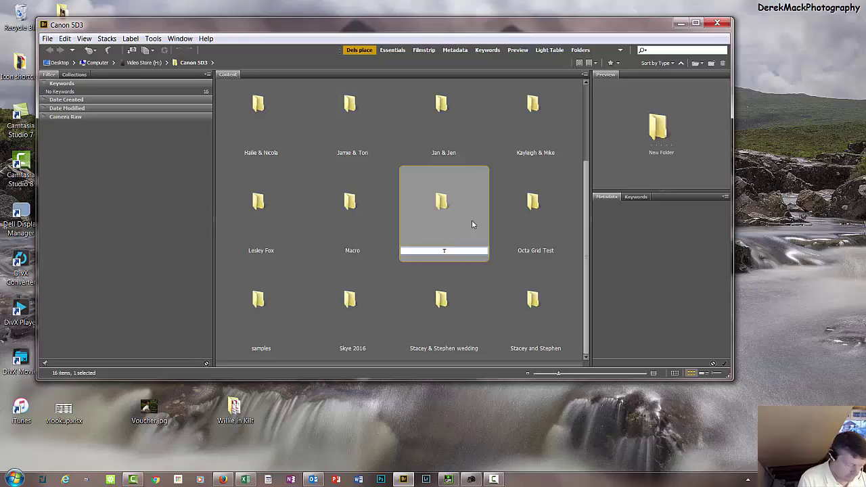
{"action": "type", "text": "imelapse"}
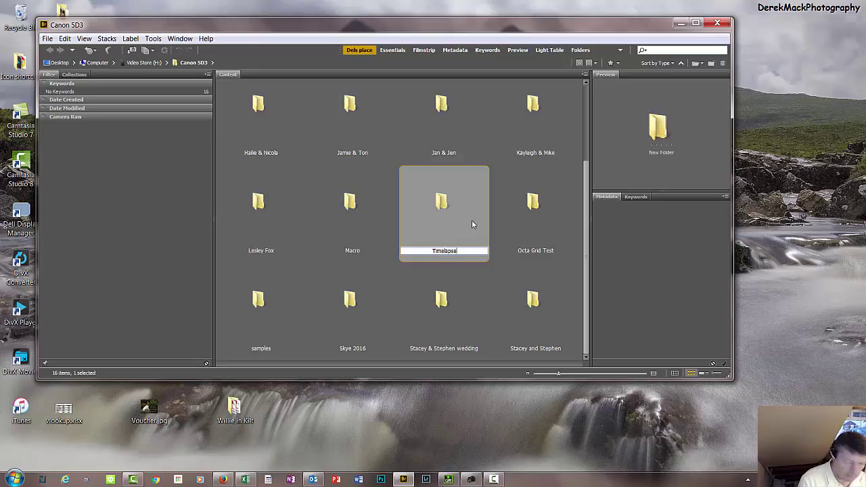
{"action": "key", "text": "Return"}
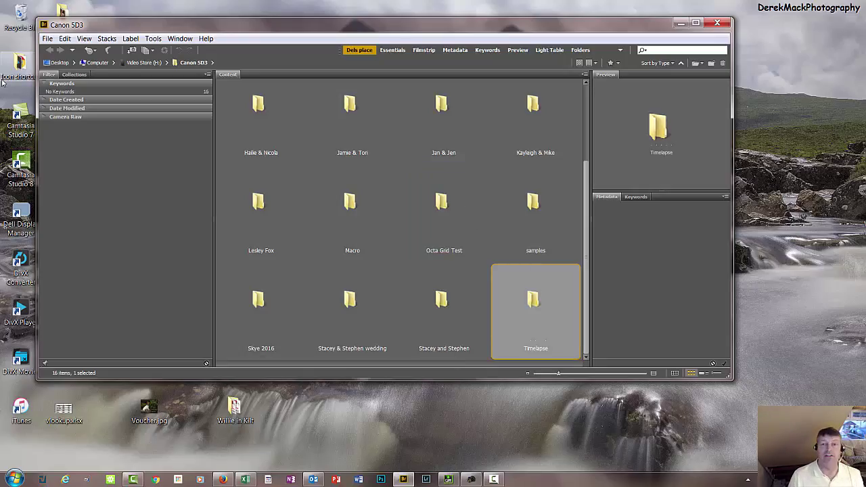
Start a photo download from the Canon EOS 5D Mark III, with the Timelapse folder as the save location.
{"action": "left_click", "coordinate": [48, 38]}
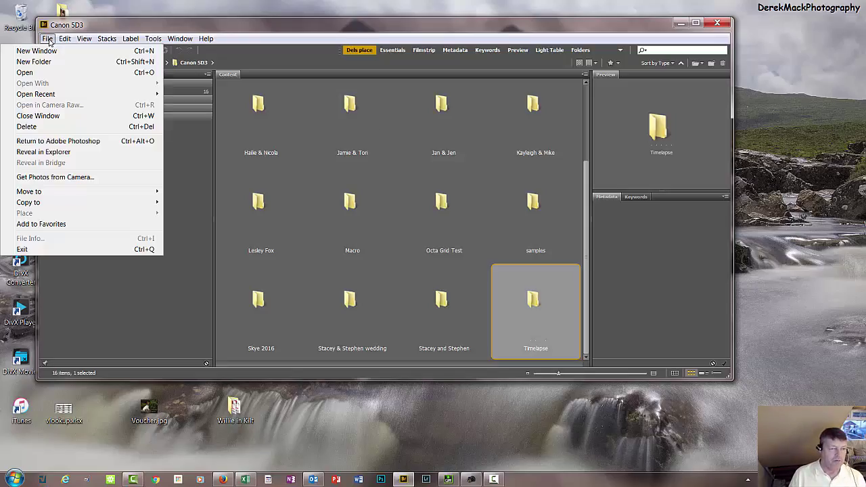
{"action": "left_click", "coordinate": [77, 178]}
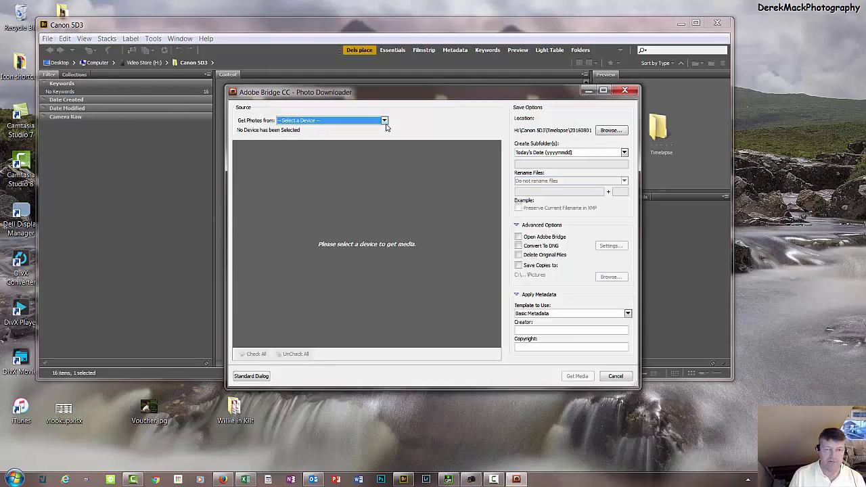
{"action": "left_click", "coordinate": [383, 121]}
{"action": "left_click", "coordinate": [338, 127]}
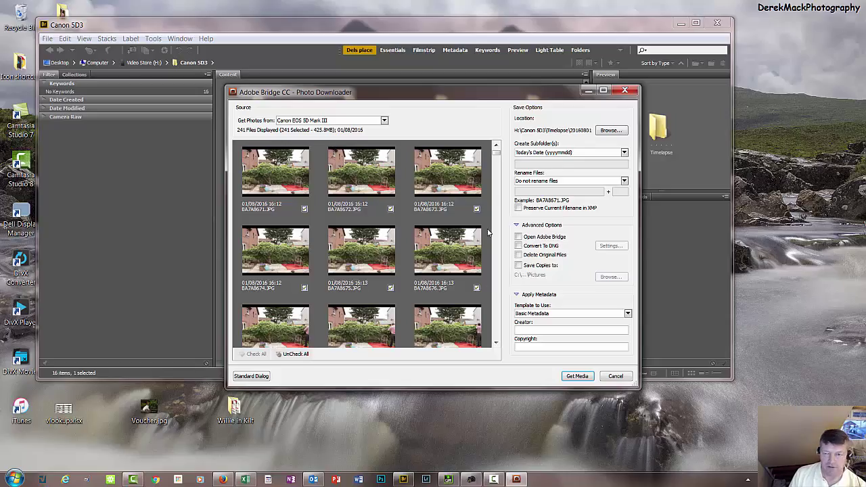
{"action": "left_click", "coordinate": [612, 132]}
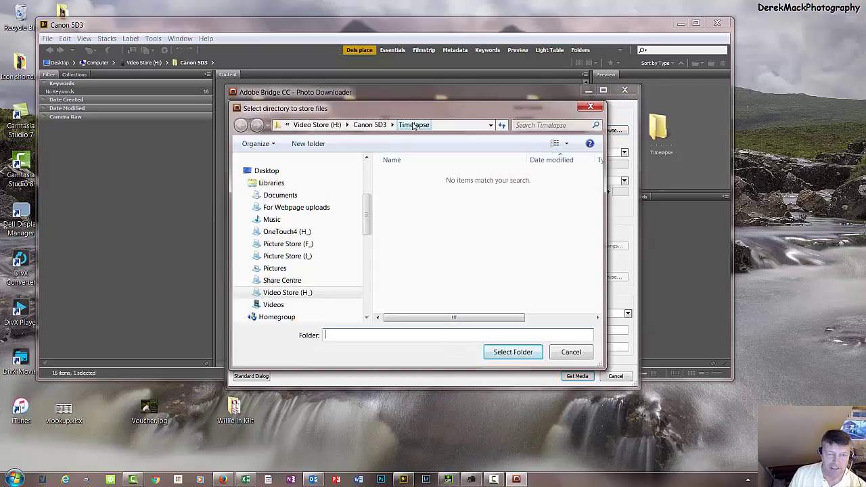
{"action": "left_click", "coordinate": [518, 354]}
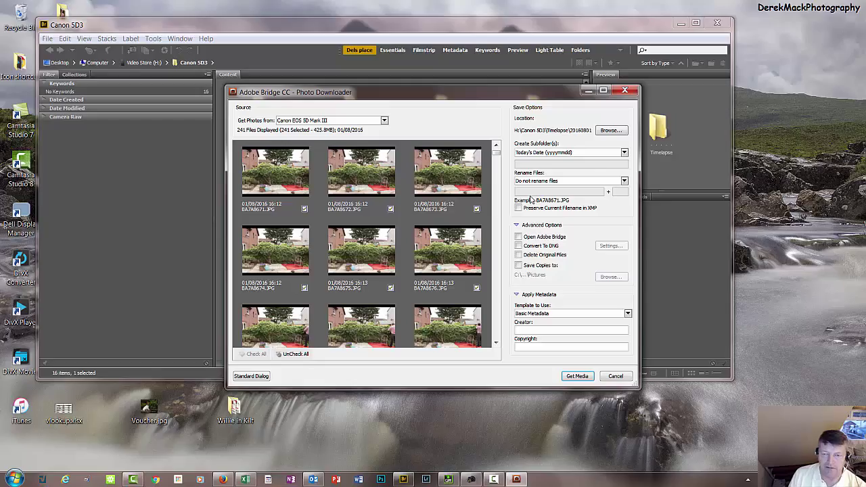
{"action": "left_click", "coordinate": [590, 154]}
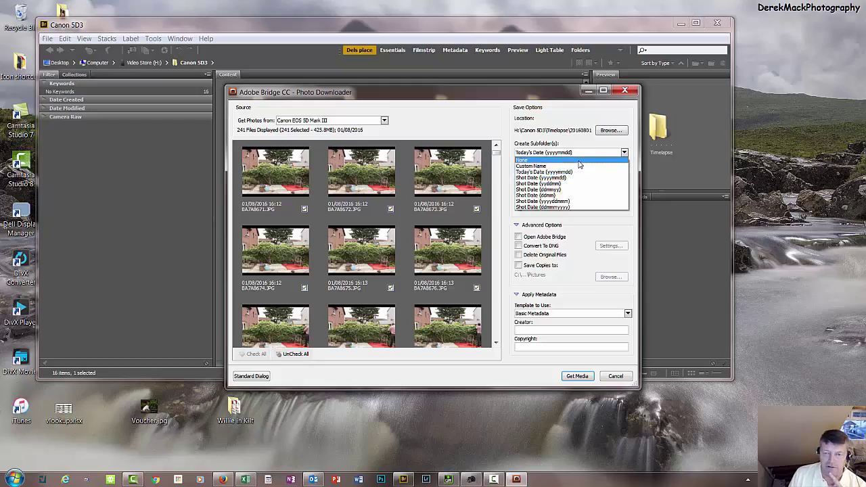
{"action": "left_click", "coordinate": [578, 161]}
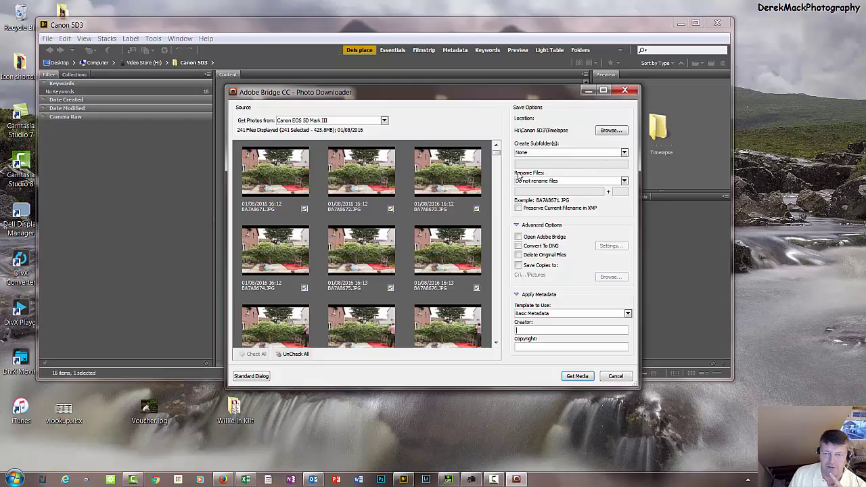
{"action": "left_click", "coordinate": [623, 153]}
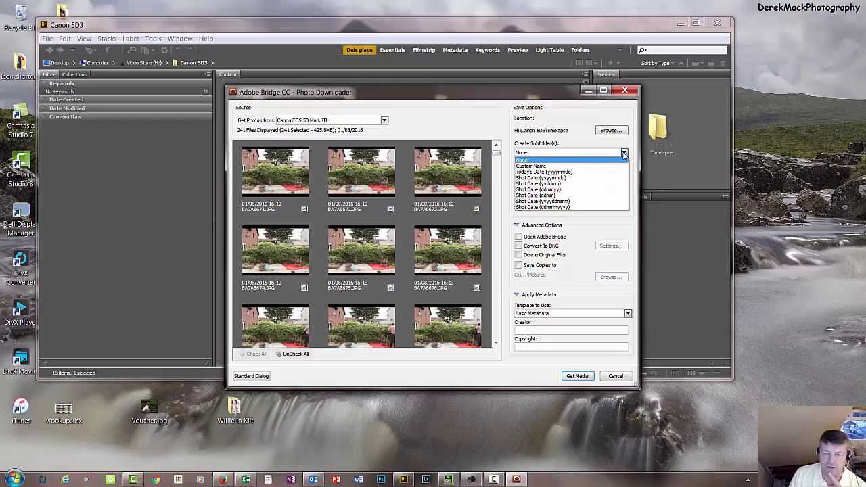
{"action": "left_click", "coordinate": [561, 172]}
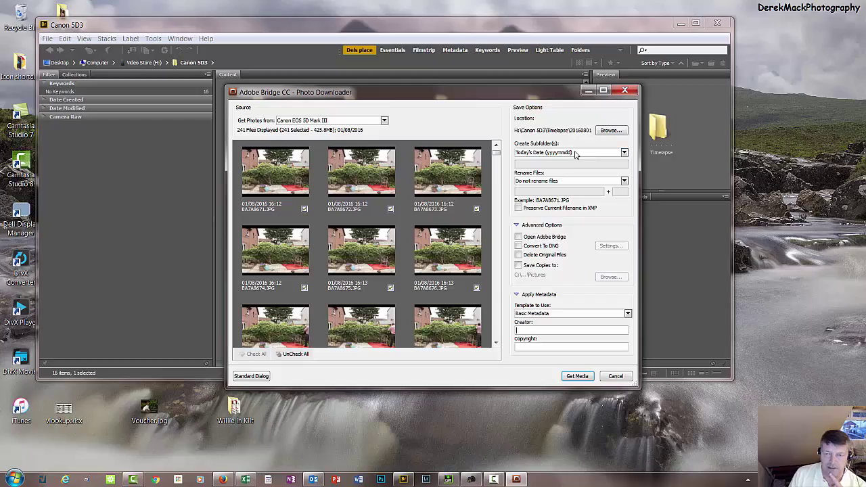
Give the download a custom-named subfolder "01 Aug 2016" and import all the camera's photos.
{"action": "left_click", "coordinate": [575, 154]}
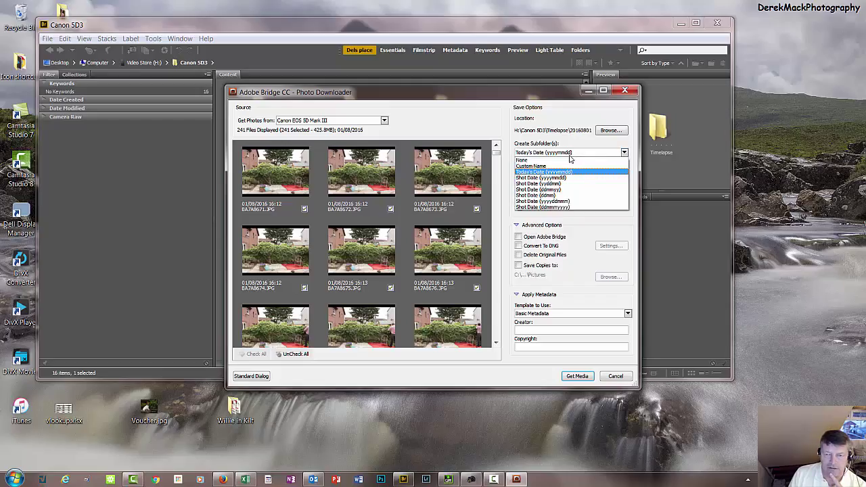
{"action": "left_click", "coordinate": [551, 166]}
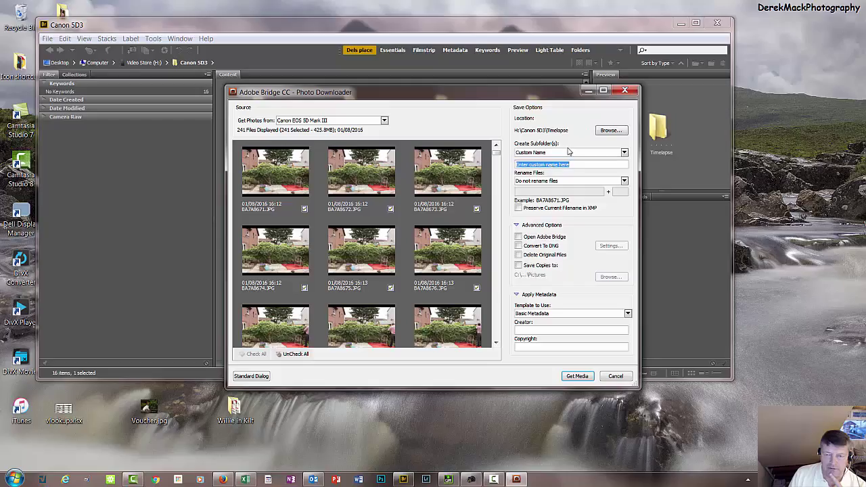
{"action": "left_click", "coordinate": [553, 153]}
{"action": "left_click", "coordinate": [555, 154]}
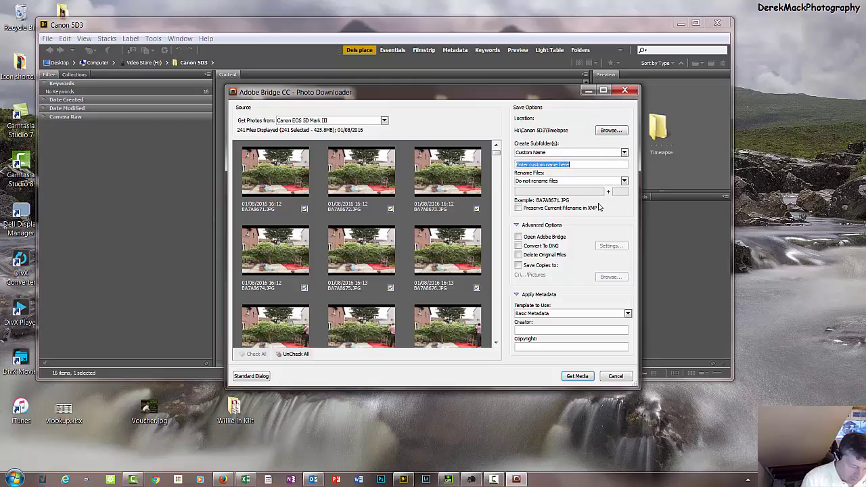
{"action": "type", "text": "01 A"}
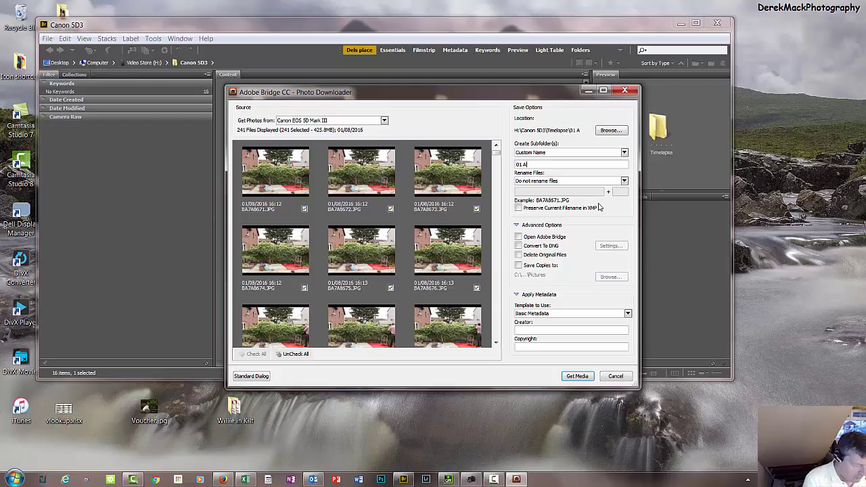
{"action": "type", "text": "ug 2016"}
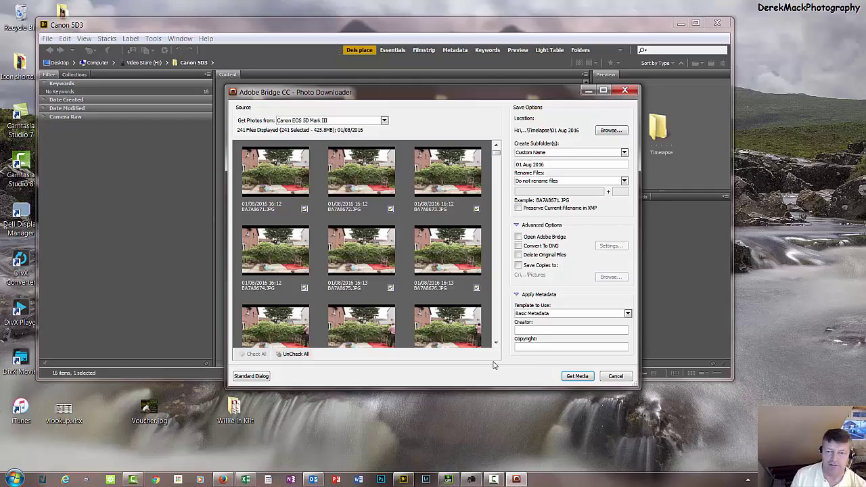
{"action": "left_click", "coordinate": [578, 376]}
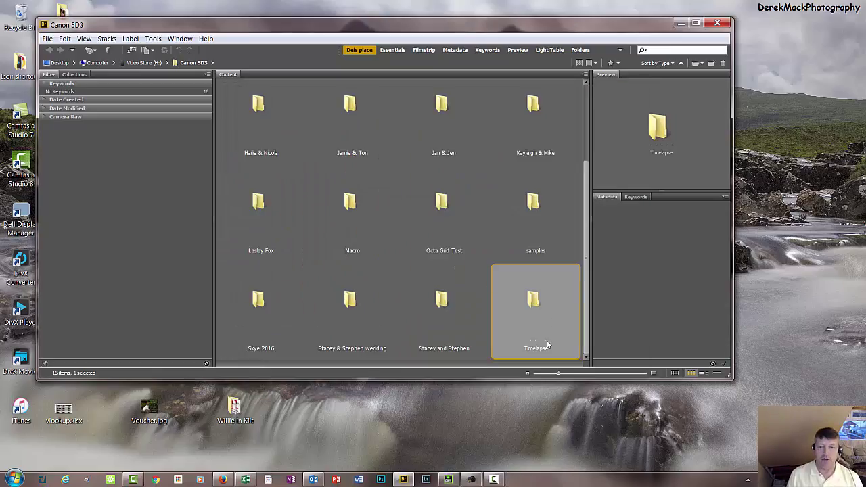
Open the 01 Aug 2016 folder inside Timelapse and show its first photo, BA7A8671.JPG, full screen.
{"action": "double_click", "coordinate": [534, 301]}
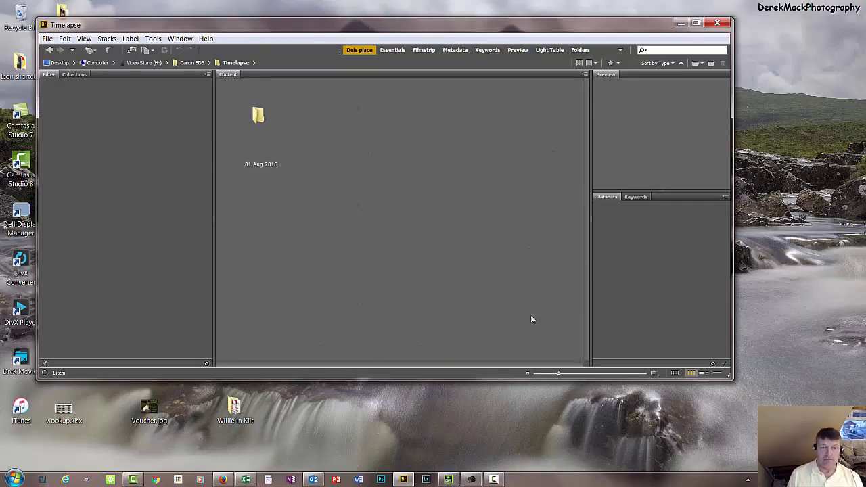
{"action": "double_click", "coordinate": [259, 117]}
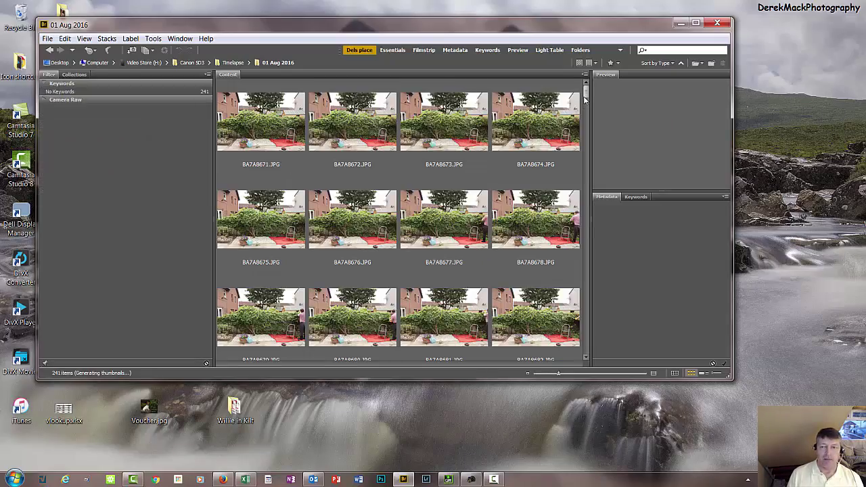
{"action": "left_click_drag", "start_coordinate": [585, 95], "coordinate": [582, 61]}
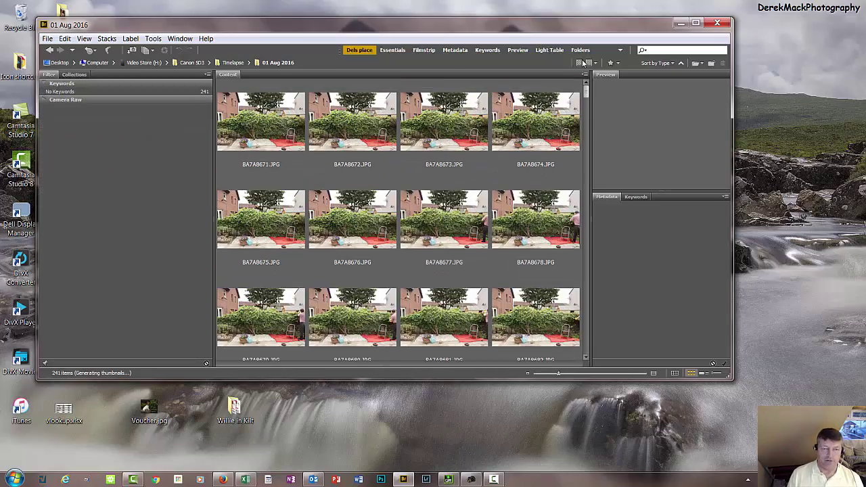
{"action": "left_click", "coordinate": [261, 121]}
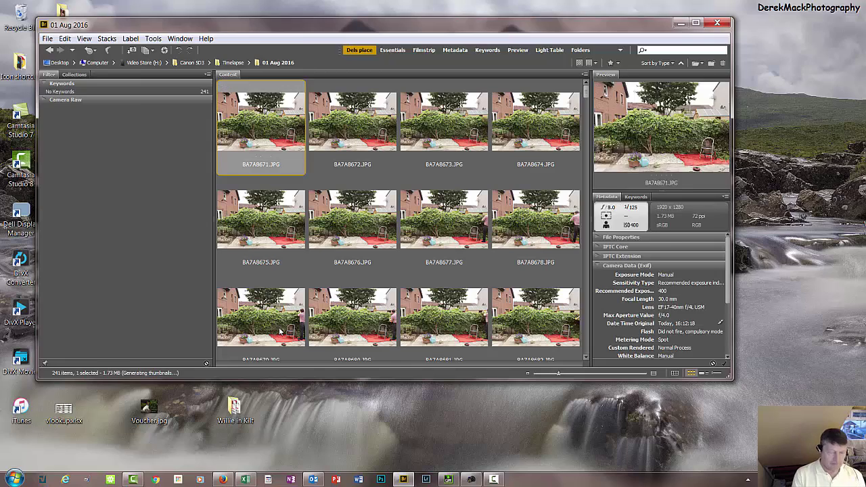
{"action": "key", "text": "space"}
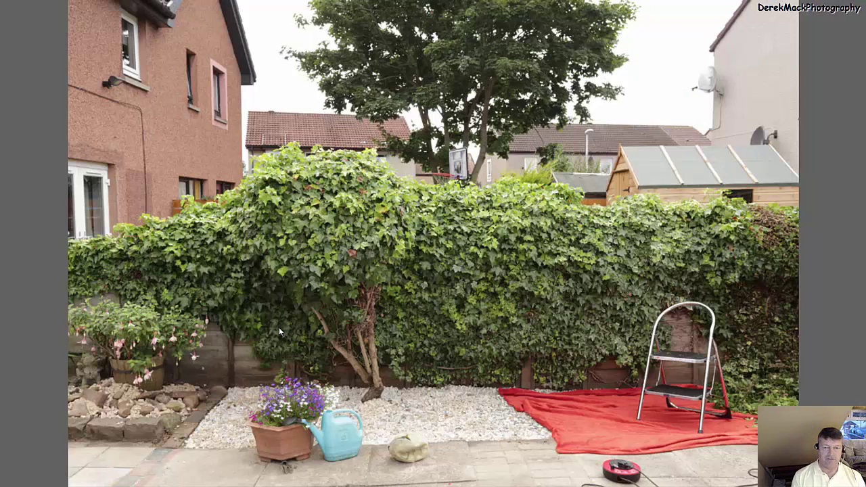
Examine the photo sequence full screen from first to last for the hedge-cutting progress, and return to the thumbnails.
{"action": "key", "text": "Right"}
{"action": "key", "text": "Right"}
{"action": "key", "text": "Right"}
{"action": "key", "text": "Right"}
{"action": "key", "text": "Right"}
{"action": "key", "text": "Right"}
{"action": "key", "text": "Right"}
{"action": "key", "text": "Right"}
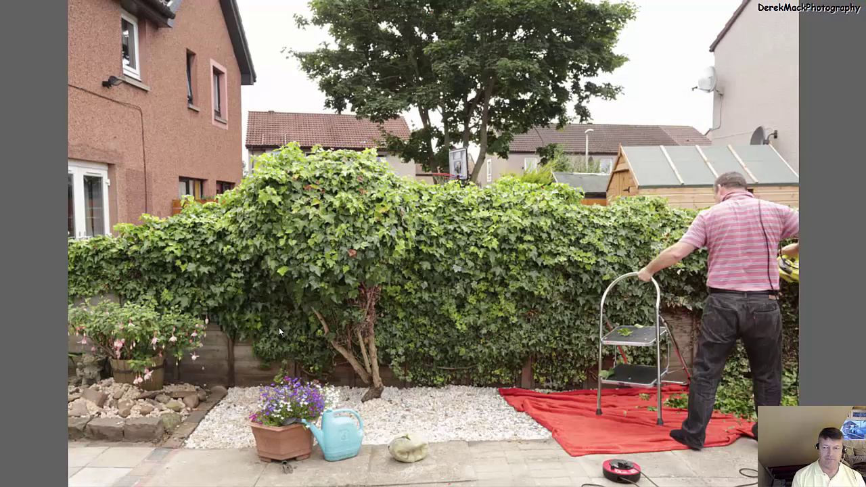
{"action": "key", "text": "Right"}
{"action": "key", "text": "Right"}
{"action": "key", "text": "Right"}
{"action": "key", "text": "Right"}
{"action": "key", "text": "Right"}
{"action": "key", "text": "Right"}
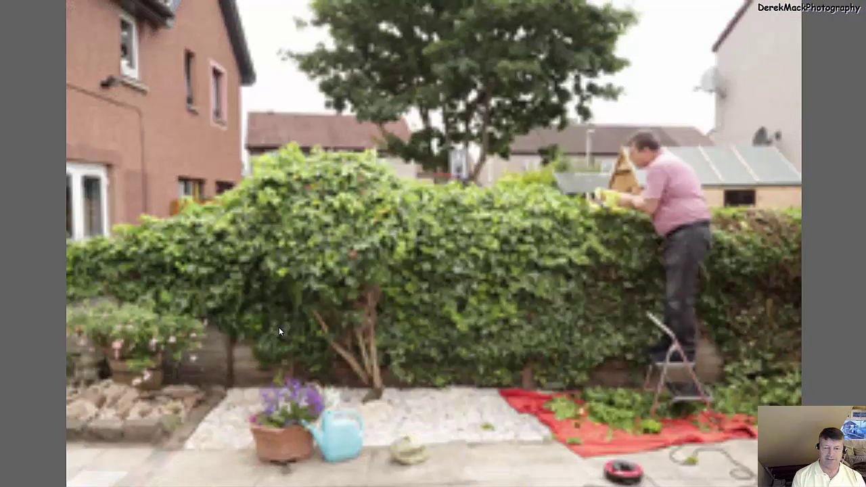
{"action": "key", "text": "Right"}
{"action": "key", "text": "Right"}
{"action": "key", "text": "Right"}
{"action": "key", "text": "Right"}
{"action": "key", "text": "Right"}
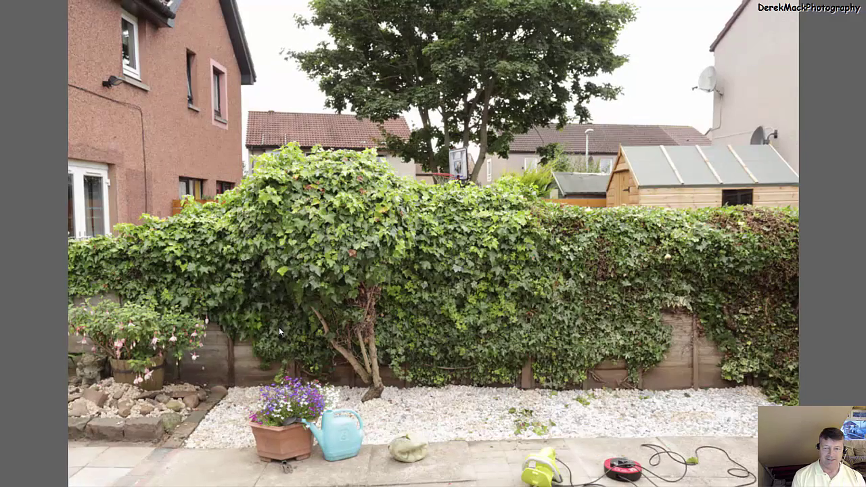
{"action": "key", "text": "Right"}
{"action": "key", "text": "Right"}
{"action": "key", "text": "Right"}
{"action": "key", "text": "Right"}
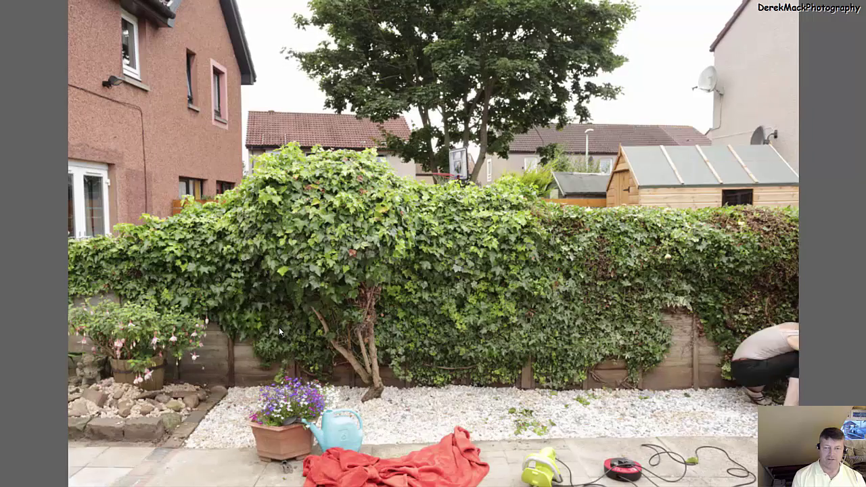
{"action": "key", "text": "Right"}
{"action": "key", "text": "Right"}
{"action": "key", "text": "Right"}
{"action": "key", "text": "Right"}
{"action": "key", "text": "Right"}
{"action": "key", "text": "Right"}
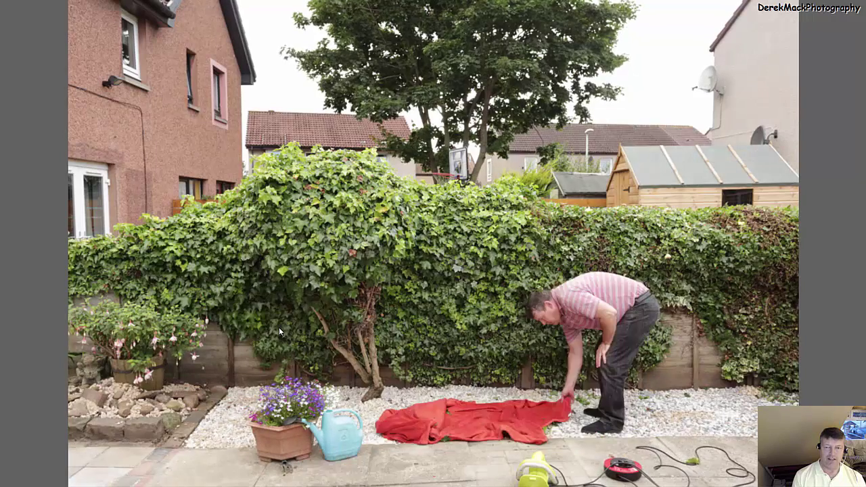
{"action": "key", "text": "Right"}
{"action": "key", "text": "Right"}
{"action": "key", "text": "Right"}
{"action": "key", "text": "Right"}
{"action": "key", "text": "Right"}
{"action": "key", "text": "Right"}
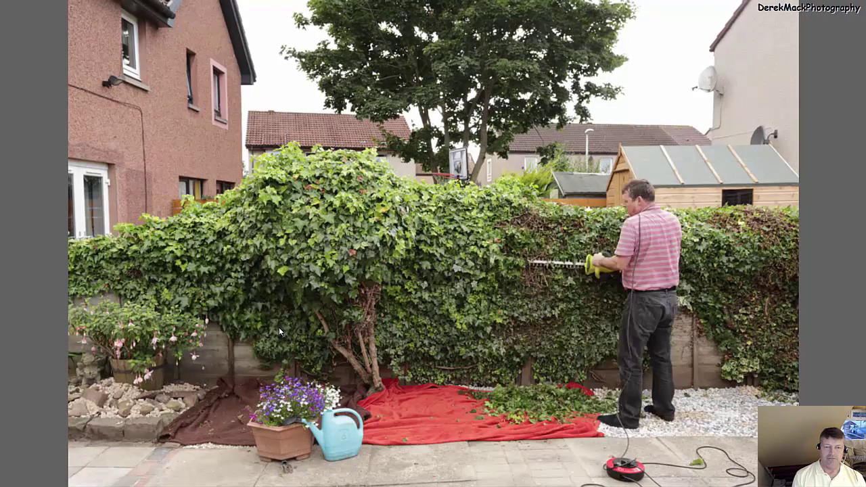
{"action": "key", "text": "Right"}
{"action": "key", "text": "Right"}
{"action": "key", "text": "Right"}
{"action": "key", "text": "Right"}
{"action": "key", "text": "Right"}
{"action": "key", "text": "Right"}
{"action": "key", "text": "Right"}
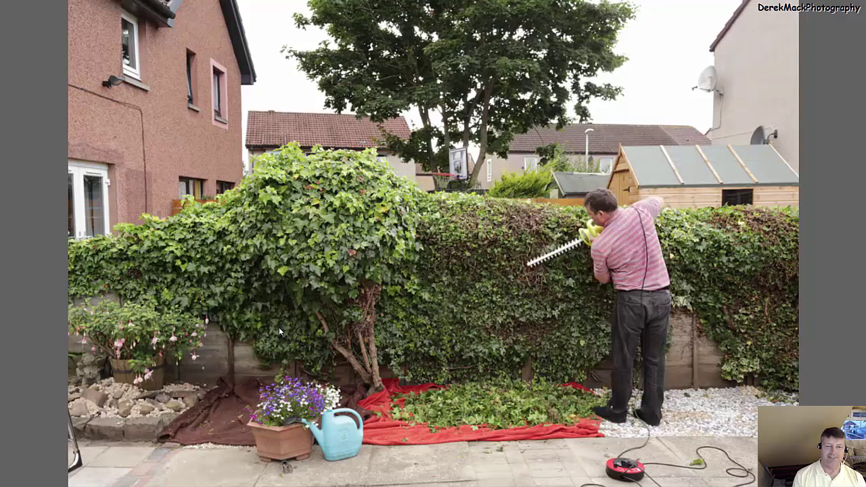
{"action": "key", "text": "Right"}
{"action": "key", "text": "Right"}
{"action": "key", "text": "Right"}
{"action": "key", "text": "Right"}
{"action": "key", "text": "Right"}
{"action": "key", "text": "Right"}
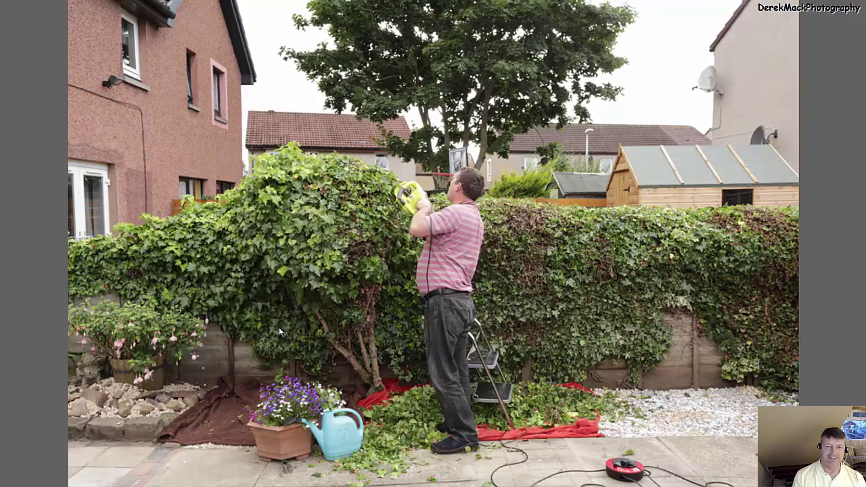
{"action": "key", "text": "Right"}
{"action": "key", "text": "Right"}
{"action": "key", "text": "Right"}
{"action": "key", "text": "Right"}
{"action": "key", "text": "Right"}
{"action": "key", "text": "Right"}
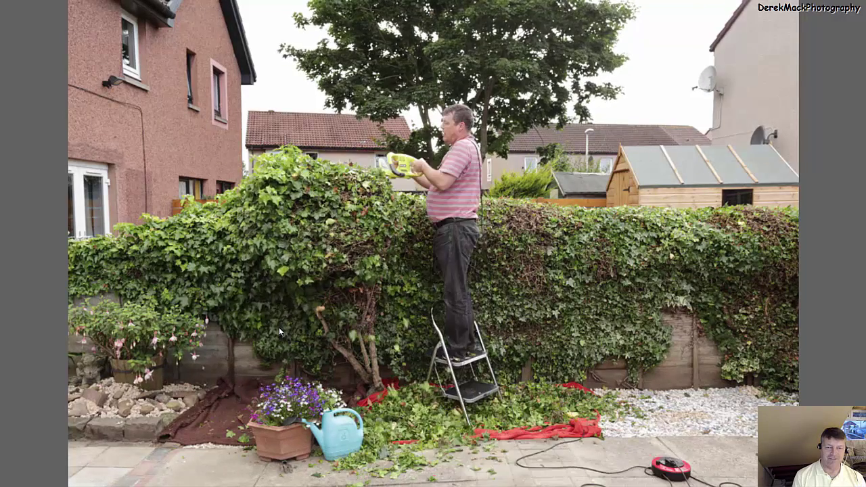
{"action": "key", "text": "Right"}
{"action": "key", "text": "Right"}
{"action": "key", "text": "Right"}
{"action": "key", "text": "Right"}
{"action": "key", "text": "Right"}
{"action": "key", "text": "Right"}
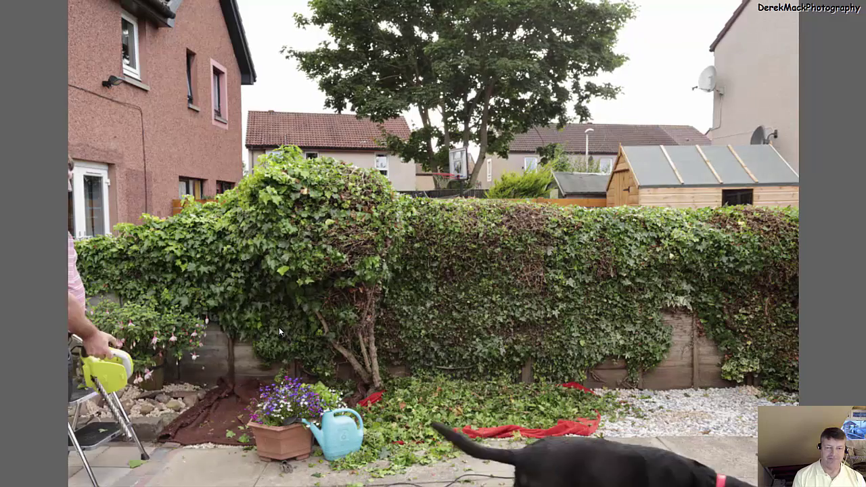
{"action": "key", "text": "Right"}
{"action": "key", "text": "Right"}
{"action": "key", "text": "Right"}
{"action": "key", "text": "Right"}
{"action": "key", "text": "Right"}
{"action": "key", "text": "Right"}
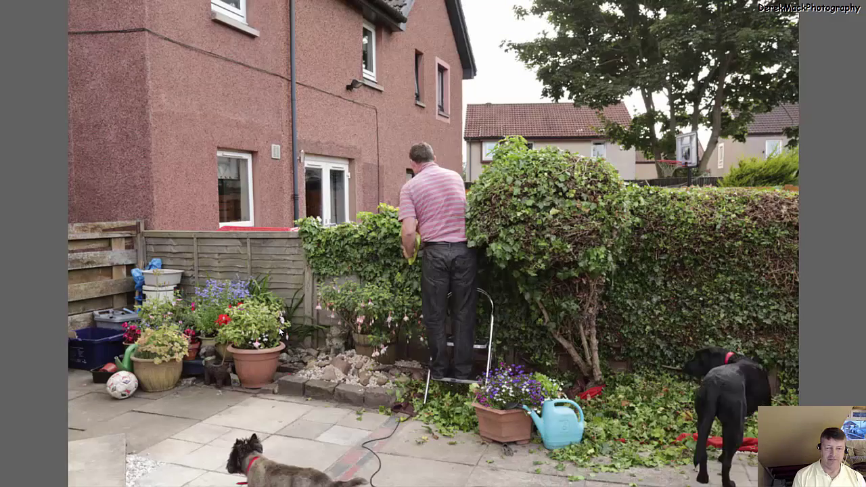
{"action": "key", "text": "Right"}
{"action": "key", "text": "Right"}
{"action": "key", "text": "Right"}
{"action": "key", "text": "Right"}
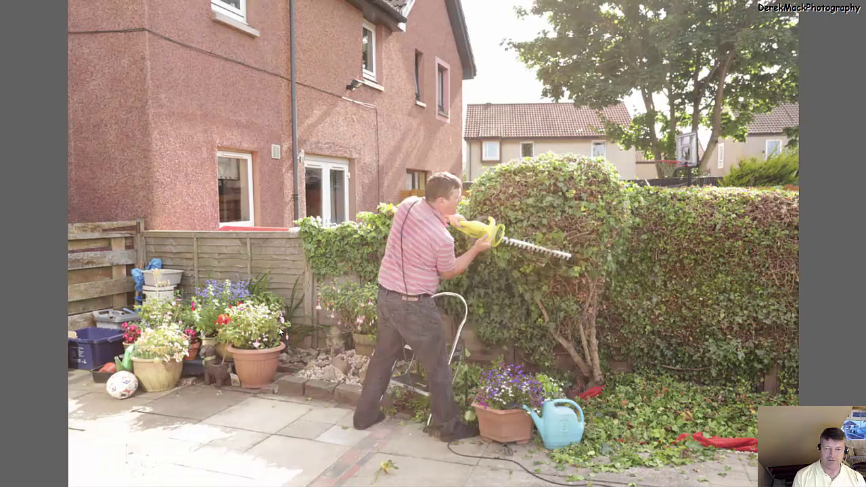
{"action": "key", "text": "Right"}
{"action": "key", "text": "Right"}
{"action": "key", "text": "Right"}
{"action": "key", "text": "Right"}
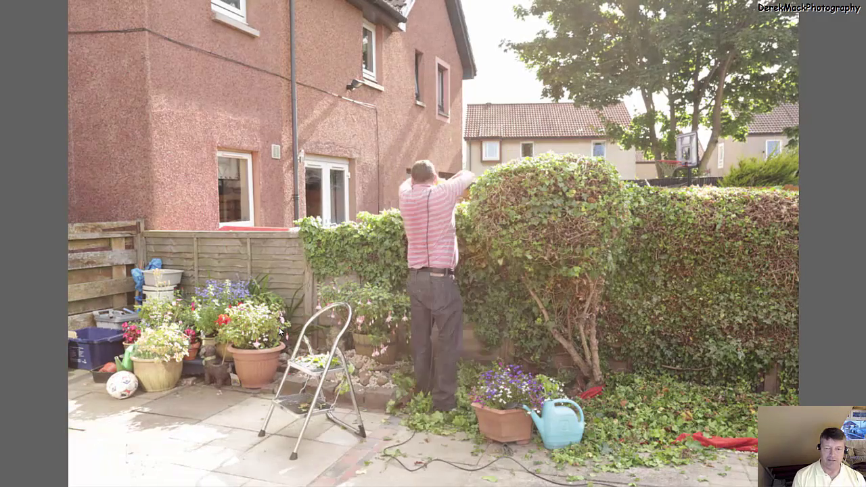
{"action": "key", "text": "Right"}
{"action": "key", "text": "Right"}
{"action": "key", "text": "Right"}
{"action": "key", "text": "Right"}
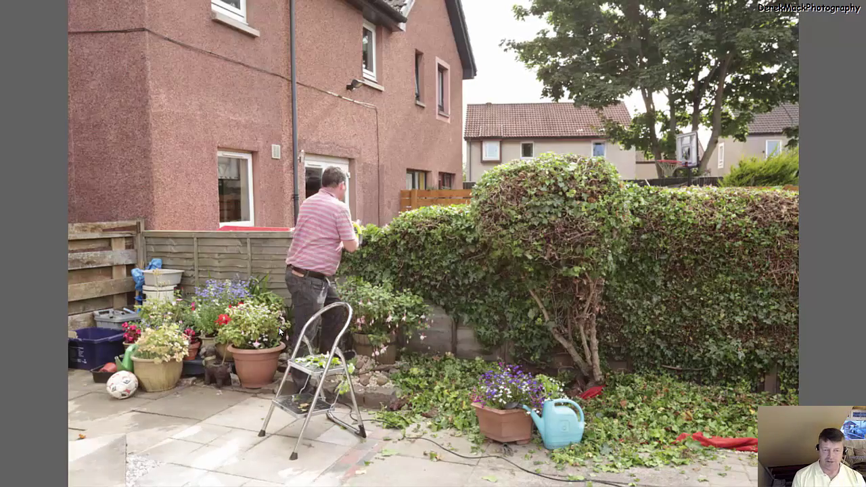
{"action": "key", "text": "Right"}
{"action": "key", "text": "Right"}
{"action": "key", "text": "Right"}
{"action": "key", "text": "Right"}
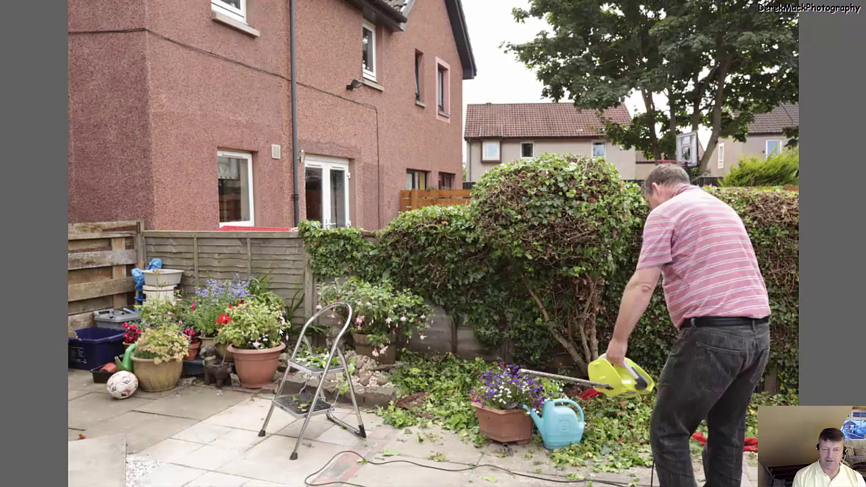
{"action": "key", "text": "Right"}
{"action": "key", "text": "Right"}
{"action": "key", "text": "Right"}
{"action": "key", "text": "Right"}
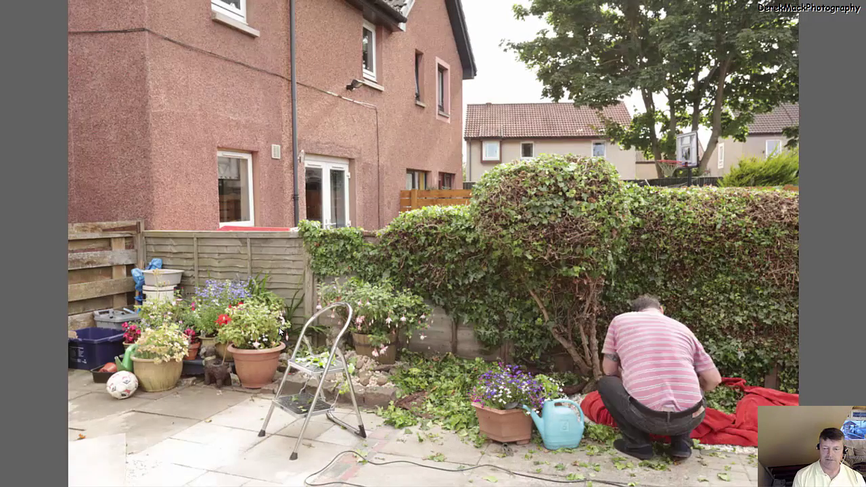
{"action": "key", "text": "Right"}
{"action": "key", "text": "Right"}
{"action": "key", "text": "Right"}
{"action": "key", "text": "Right"}
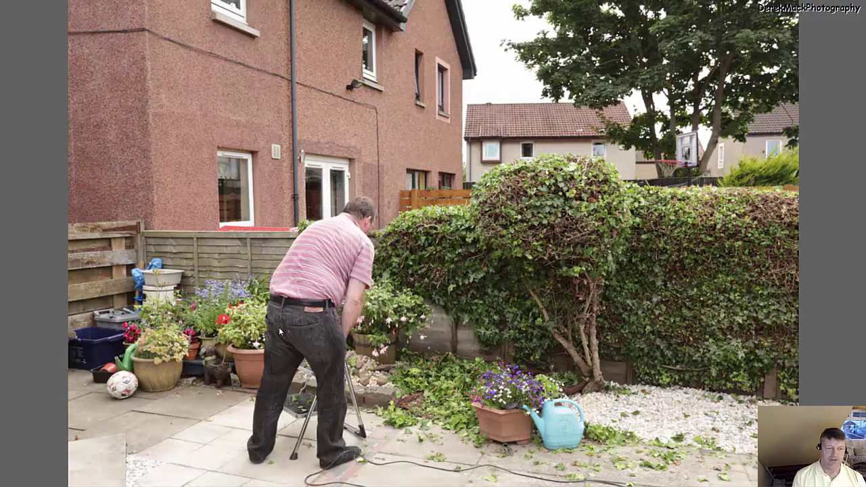
{"action": "key", "text": "Right"}
{"action": "key", "text": "Right"}
{"action": "key", "text": "Right"}
{"action": "key", "text": "Right"}
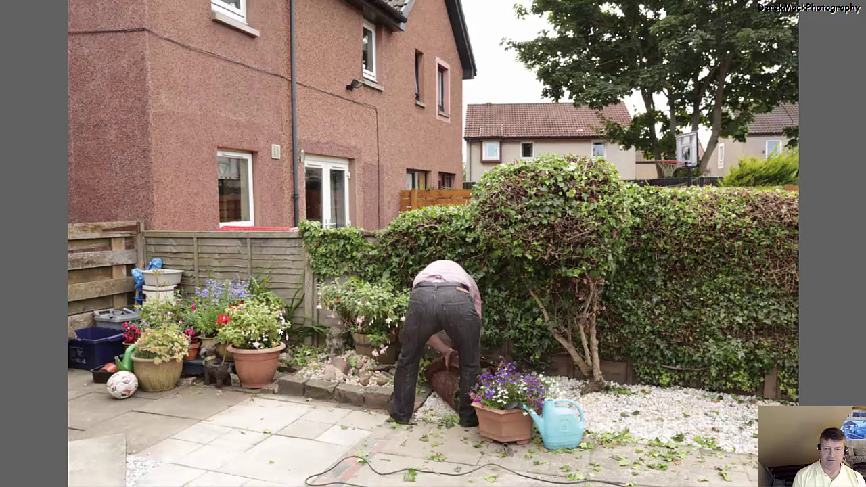
{"action": "key", "text": "Right"}
{"action": "key", "text": "Right"}
{"action": "key", "text": "Right"}
{"action": "key", "text": "Right"}
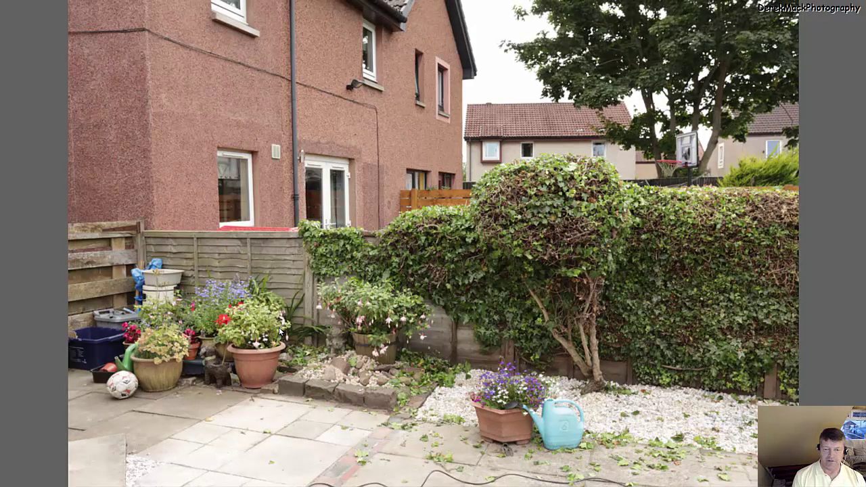
{"action": "key", "text": "Right"}
{"action": "key", "text": "Right"}
{"action": "key", "text": "Right"}
{"action": "key", "text": "Right"}
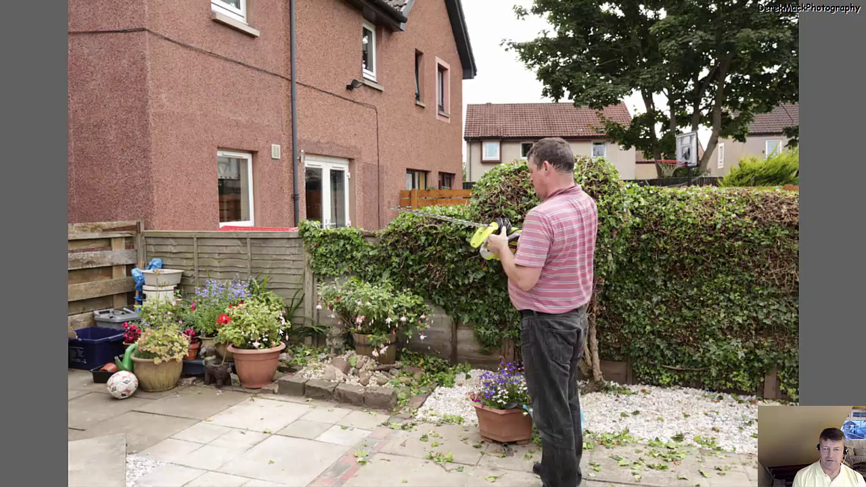
{"action": "key", "text": "Right"}
{"action": "key", "text": "Right"}
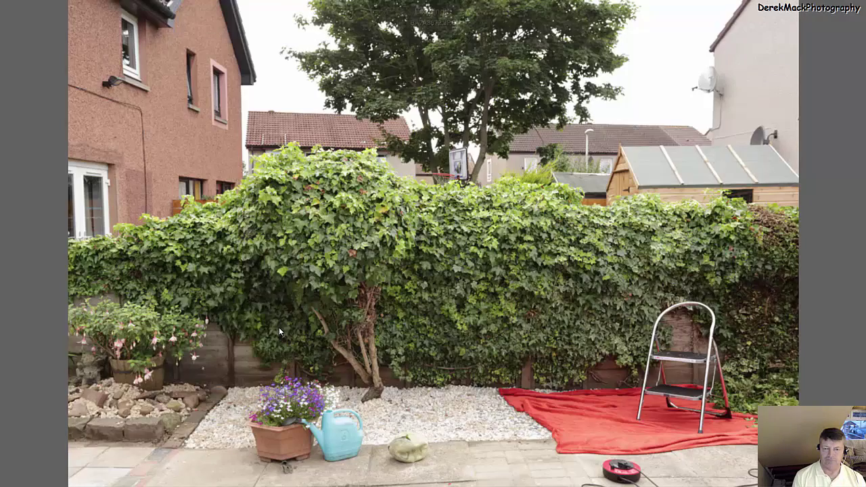
{"action": "key", "text": "Right"}
{"action": "key", "text": "Escape"}
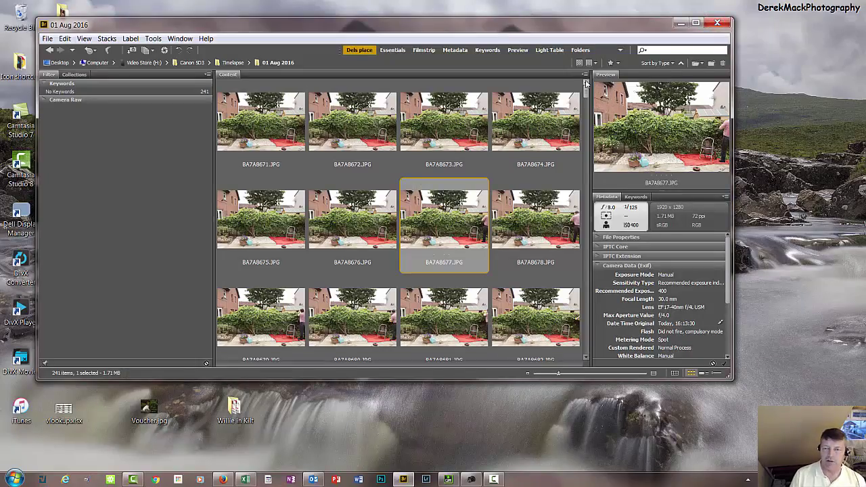
Open the first photo, BA7A8671.JPG, in Camera Raw and move its window clear of the screen edge.
{"action": "left_click", "coordinate": [270, 125]}
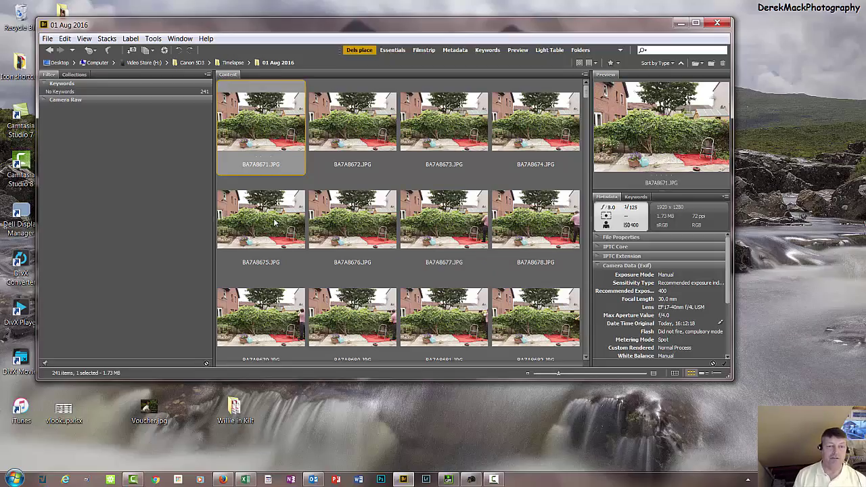
{"action": "right_click", "coordinate": [260, 125]}
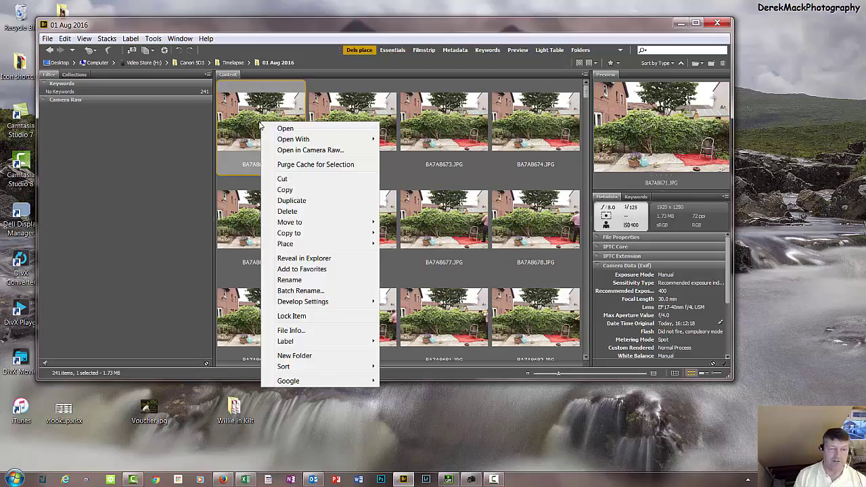
{"action": "left_click", "coordinate": [297, 151]}
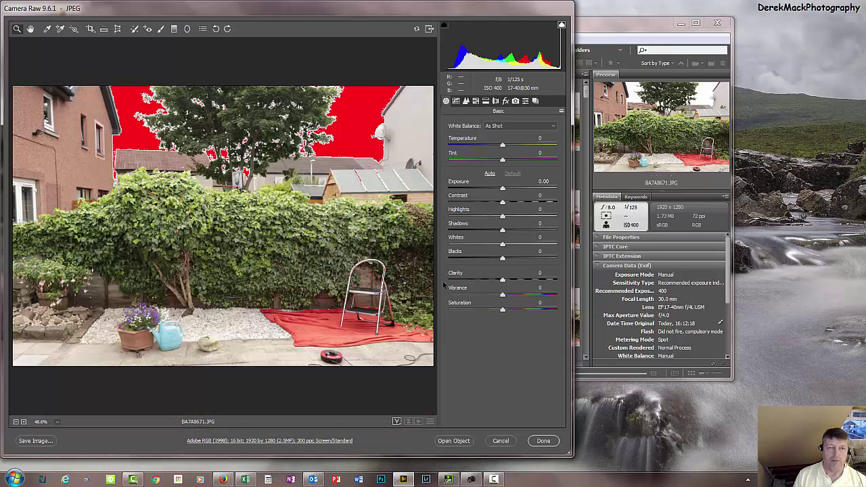
{"action": "left_click_drag", "start_coordinate": [377, 14], "coordinate": [474, 15]}
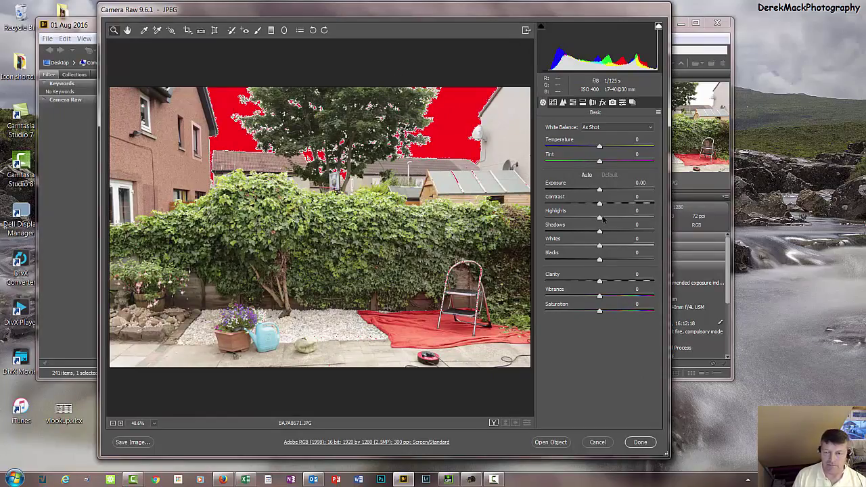
Adjust the photo's tone and presence with Highlights -100, Shadows +52, Clarity +47 and Vibrance +30.
{"action": "left_click_drag", "start_coordinate": [598, 219], "coordinate": [544, 215]}
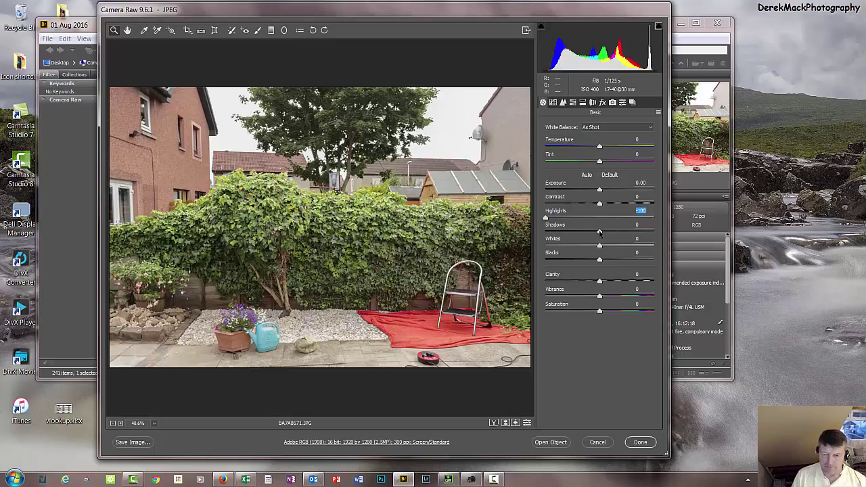
{"action": "left_click_drag", "start_coordinate": [599, 232], "coordinate": [627, 232]}
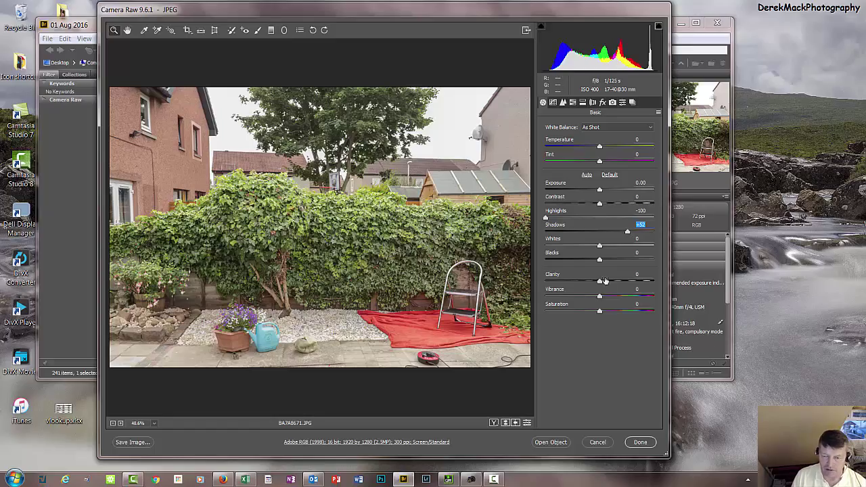
{"action": "left_click", "coordinate": [599, 281]}
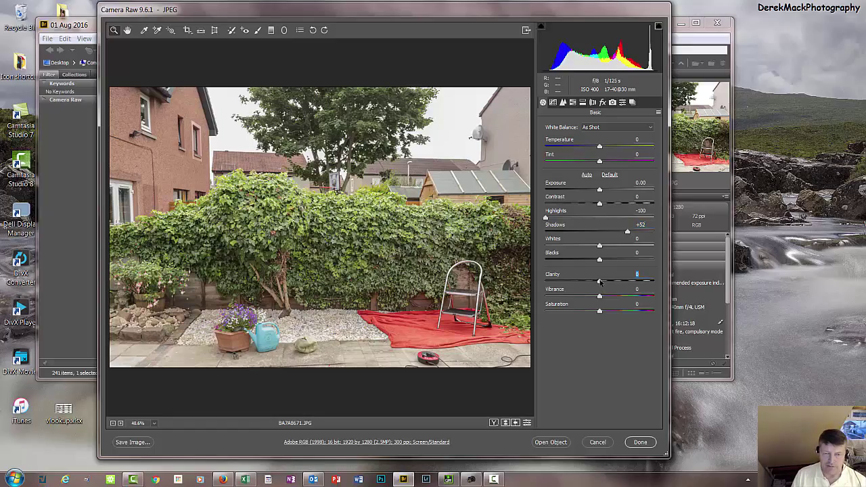
{"action": "left_click_drag", "start_coordinate": [606, 284], "coordinate": [615, 298]}
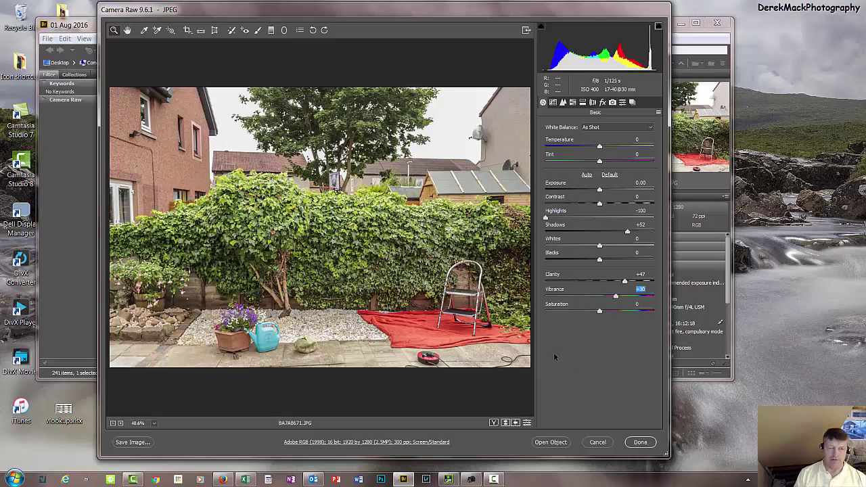
Warm the white balance to Temperature +8 and save the Camera Raw adjustments to the photo.
{"action": "left_click", "coordinate": [599, 147]}
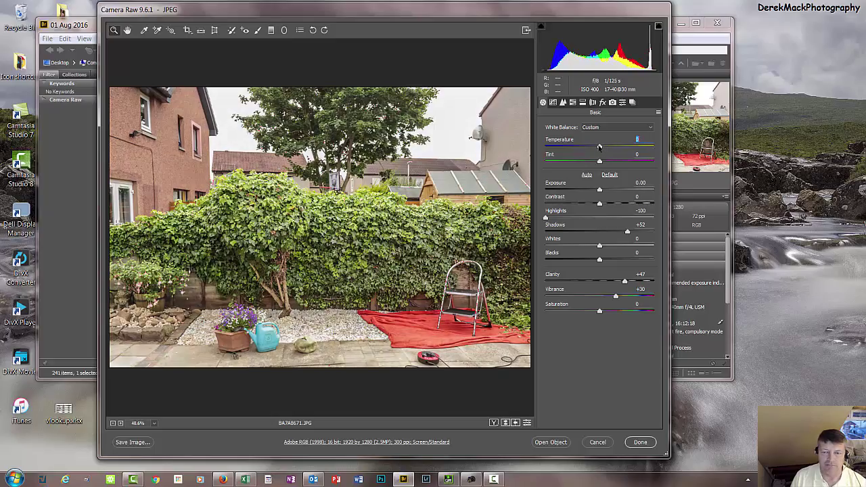
{"action": "left_click_drag", "start_coordinate": [598, 147], "coordinate": [604, 147]}
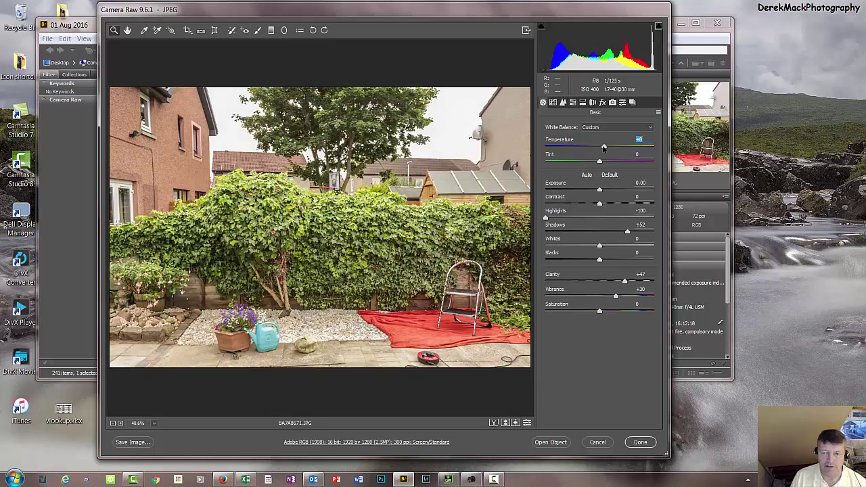
{"action": "left_click", "coordinate": [640, 443]}
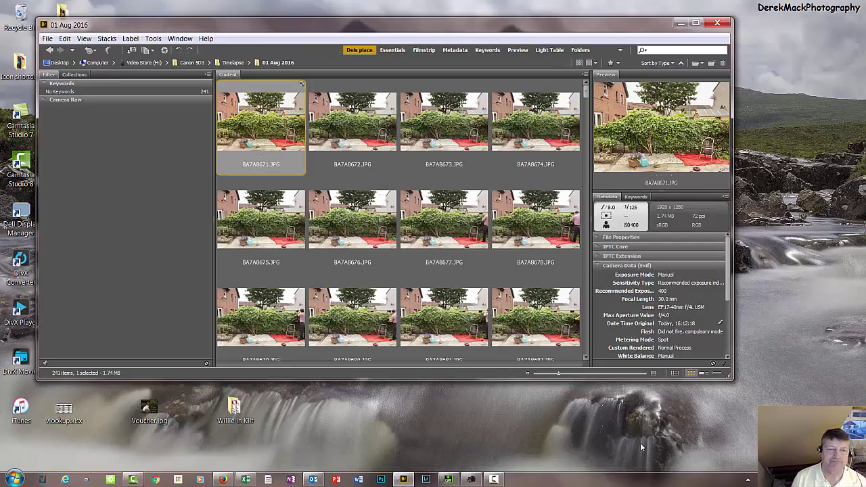
Compare the unedited BA7A8672.JPG with the edited BA7A8671.JPG in the preview, ending with BA7A8671.JPG selected.
{"action": "left_click", "coordinate": [334, 116]}
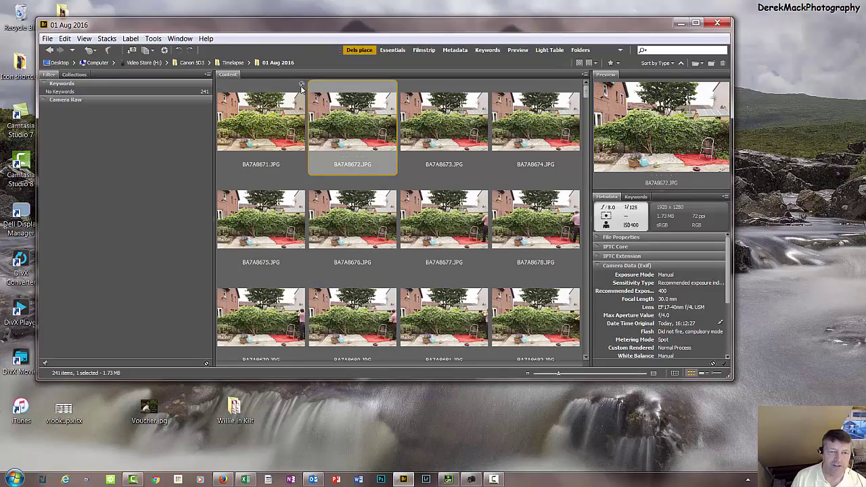
{"action": "left_click", "coordinate": [268, 116]}
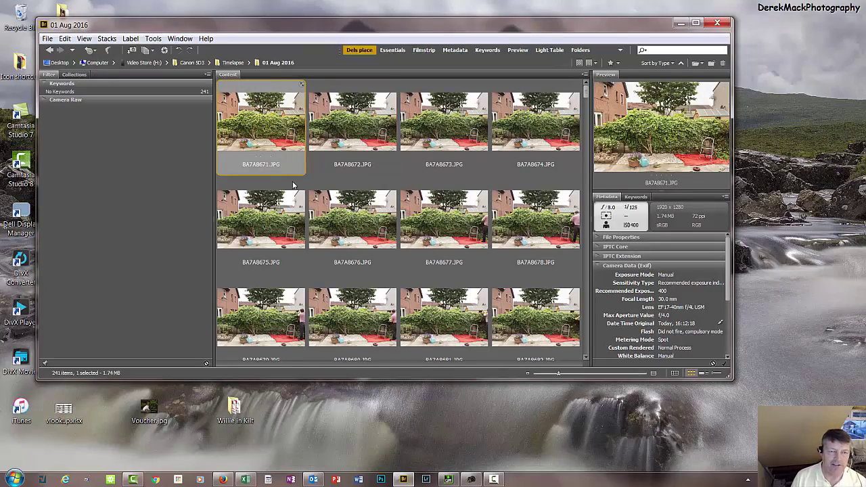
Copy the Camera Raw develop settings from the edited photo BA7A8671.JPG.
{"action": "right_click", "coordinate": [249, 115]}
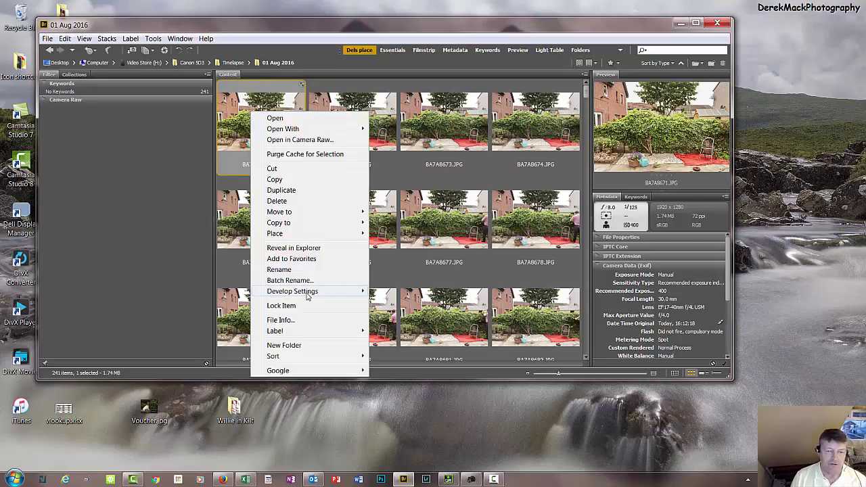
{"action": "mouse_move", "coordinate": [309, 292]}
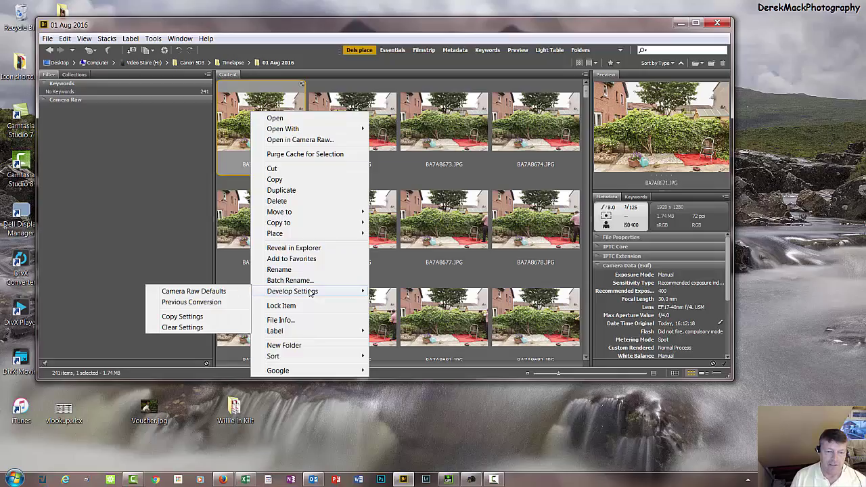
{"action": "left_click", "coordinate": [195, 317]}
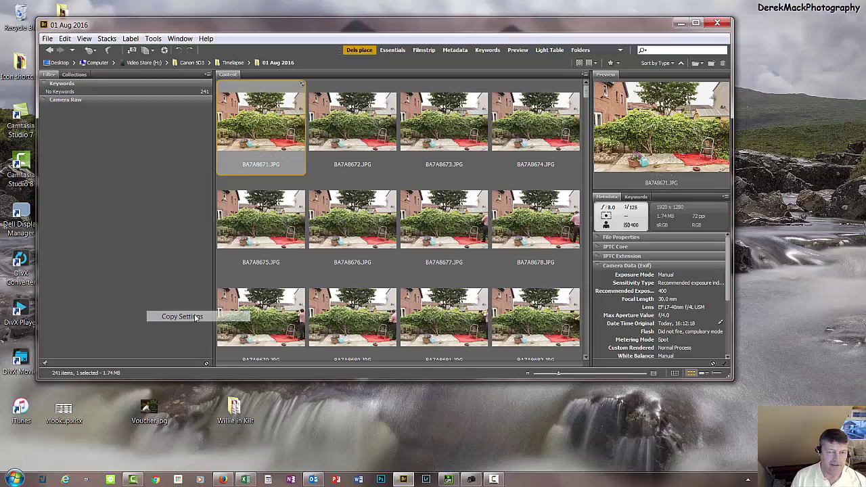
Select all photos from BA7A8672.JPG through BA7A8911.JPG and paste the copied Camera Raw settings onto them with the default subset.
{"action": "left_click", "coordinate": [359, 107]}
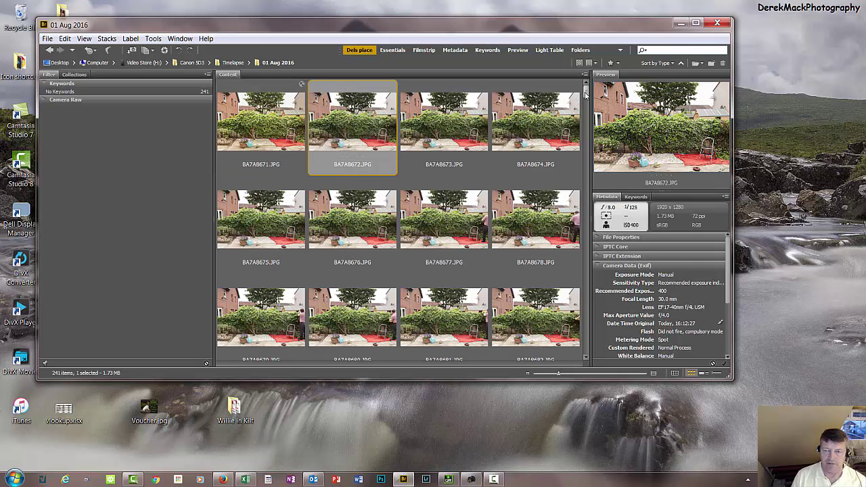
{"action": "left_click_drag", "start_coordinate": [586, 95], "coordinate": [575, 355]}
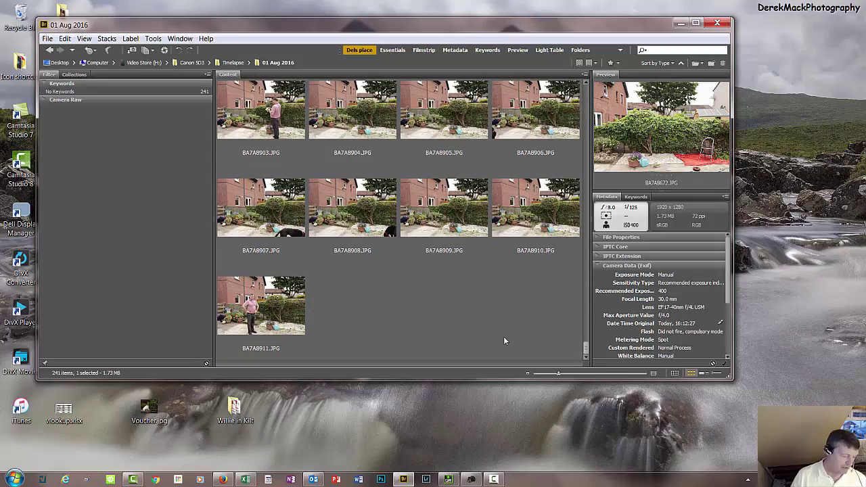
{"action": "left_click", "coordinate": [271, 306], "text": "shift"}
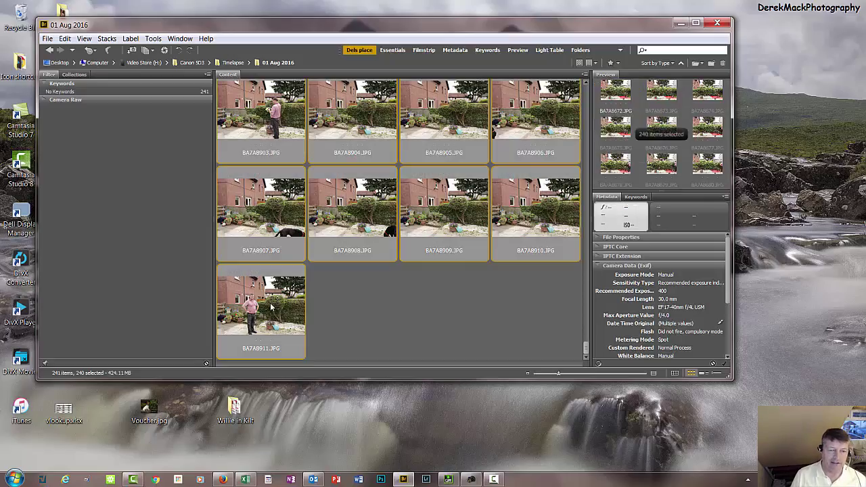
{"action": "right_click", "coordinate": [271, 307]}
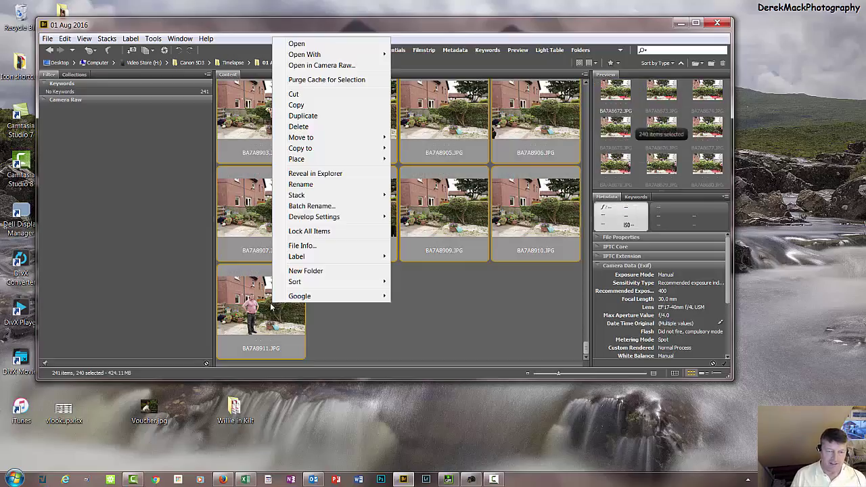
{"action": "mouse_move", "coordinate": [349, 217]}
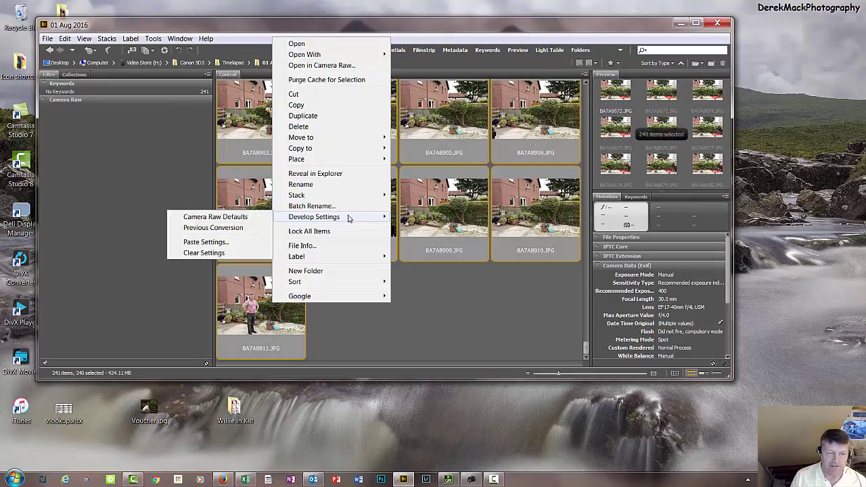
{"action": "left_click", "coordinate": [203, 242]}
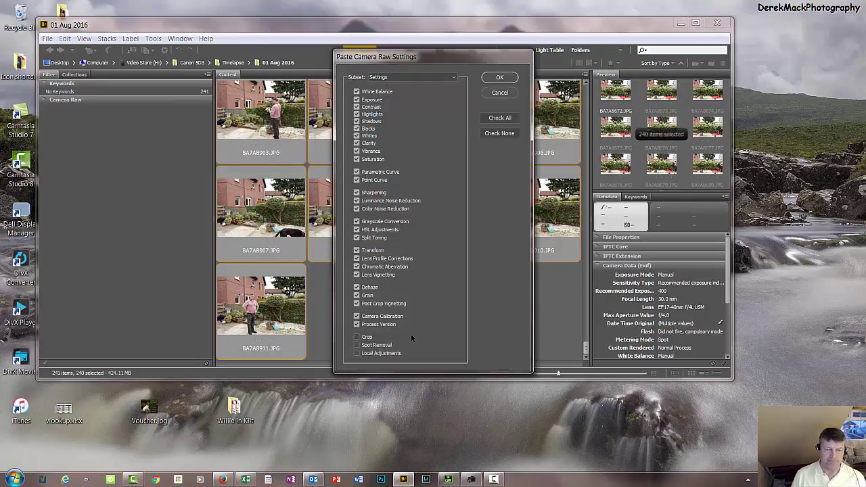
{"action": "left_click", "coordinate": [499, 78]}
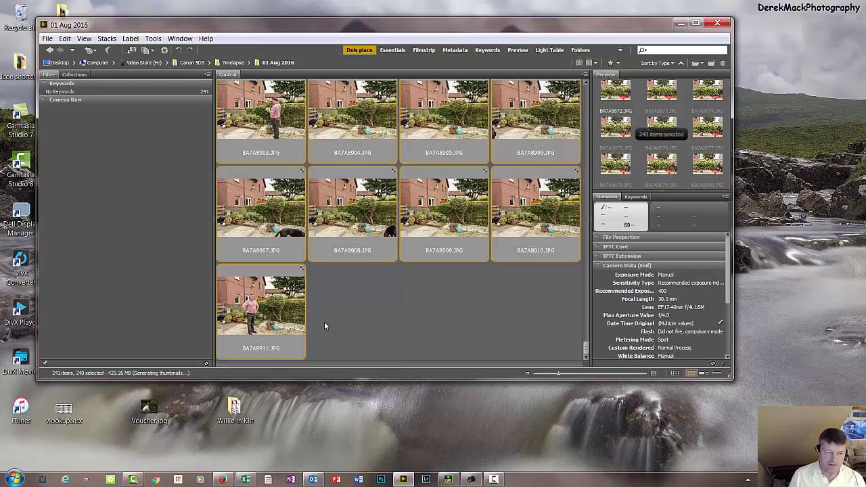
Check the last photo, BA7A8911.JPG, in the preview, and close Bridge to switch to Photoshop.
{"action": "left_click", "coordinate": [275, 325]}
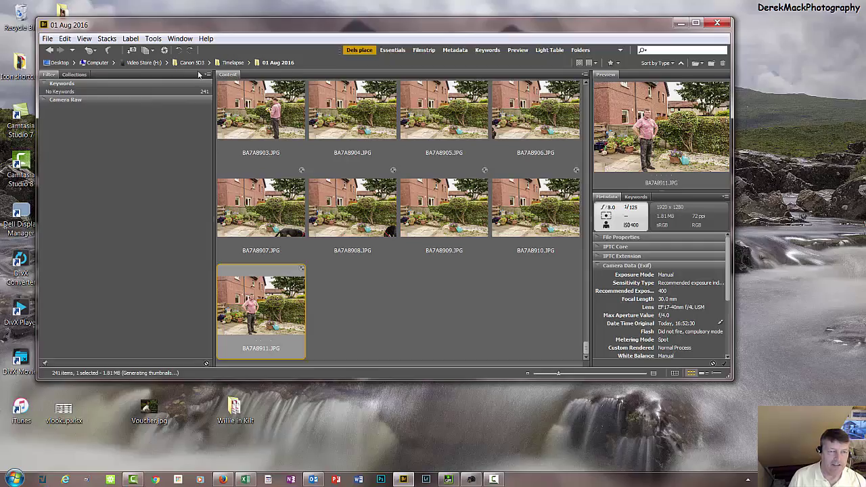
{"action": "left_click", "coordinate": [719, 24]}
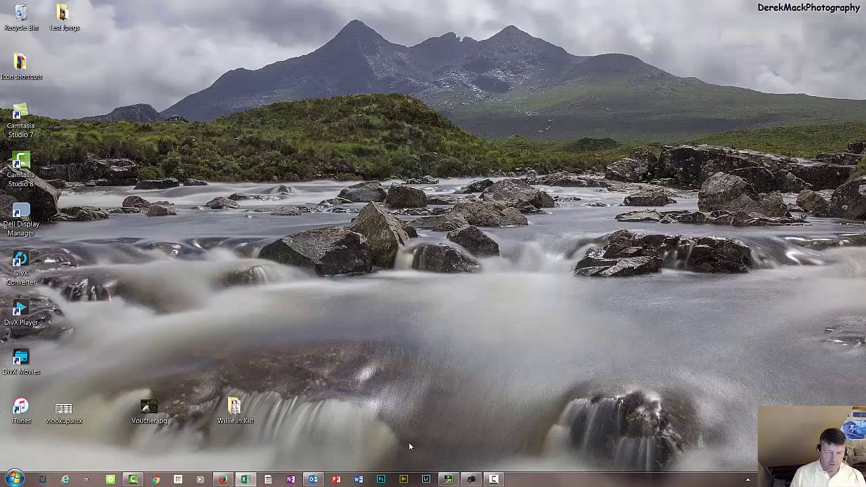
{"action": "left_click", "coordinate": [381, 479]}
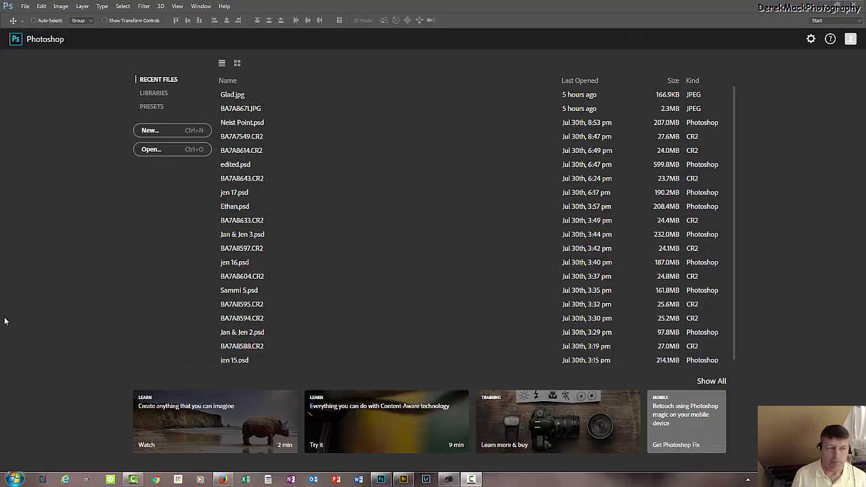
Create a new Film & Video document with the HDTV 1080p size, 1920 x 1080 pixels, and a white background.
{"action": "left_click", "coordinate": [27, 7]}
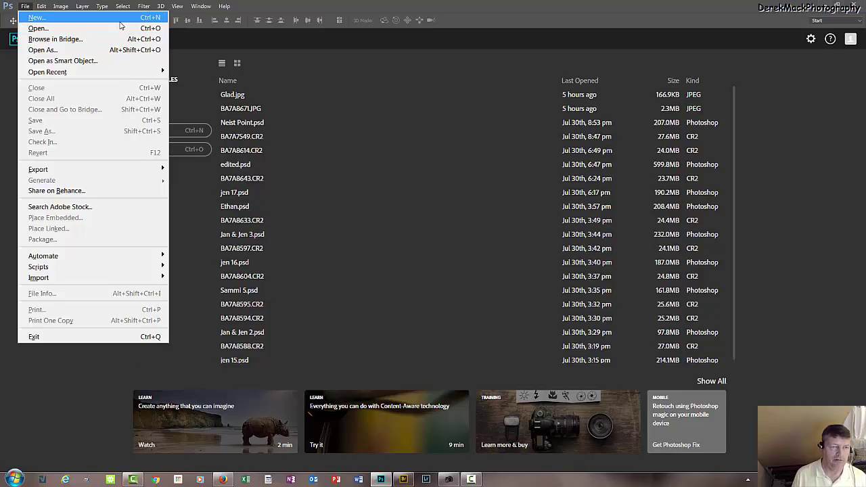
{"action": "left_click", "coordinate": [43, 17]}
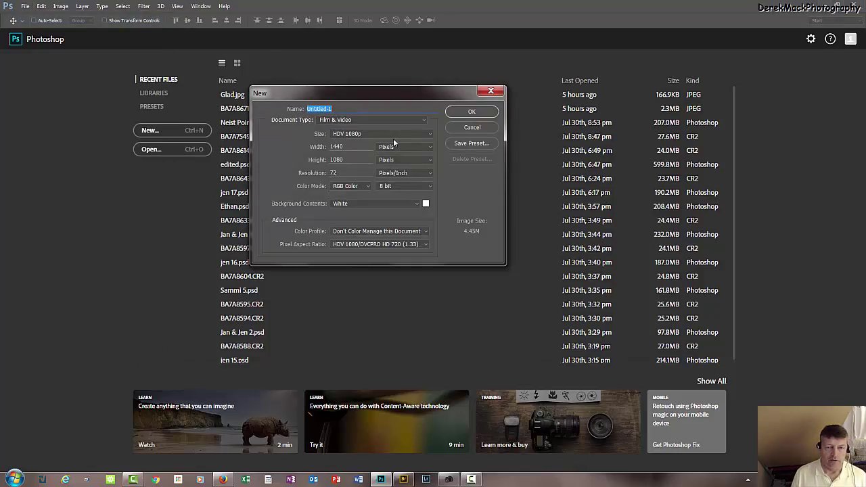
{"action": "left_click", "coordinate": [419, 119]}
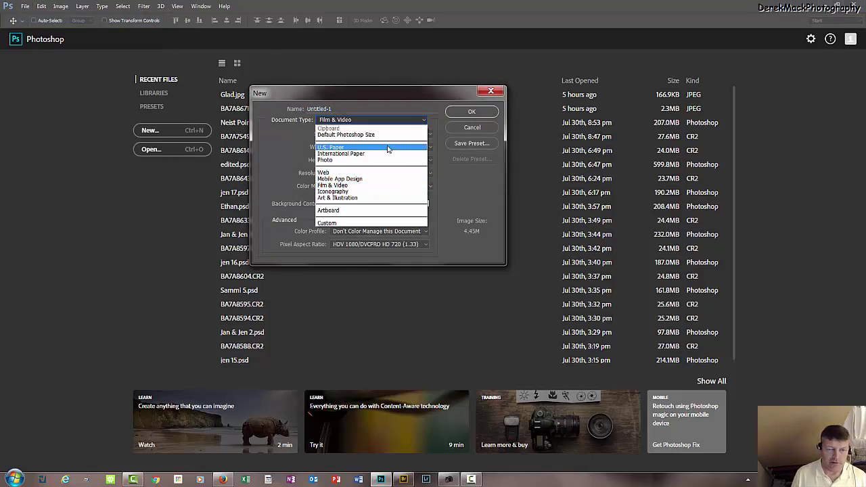
{"action": "left_click", "coordinate": [387, 148]}
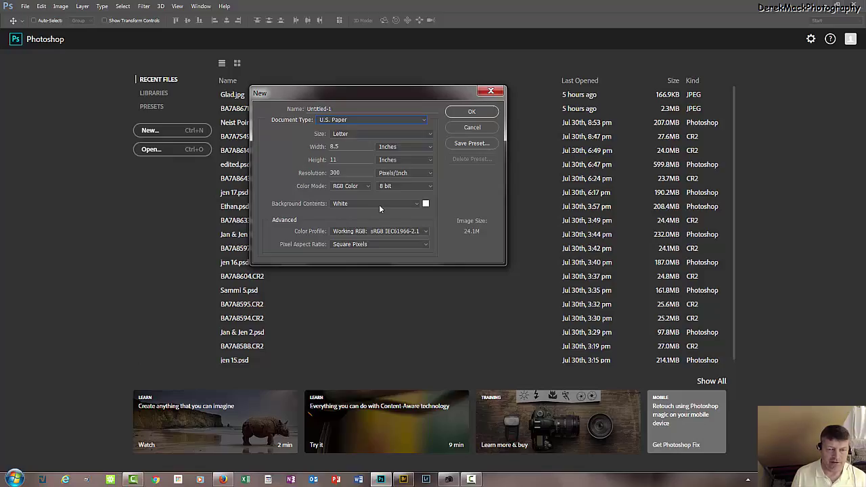
{"action": "left_click", "coordinate": [425, 122]}
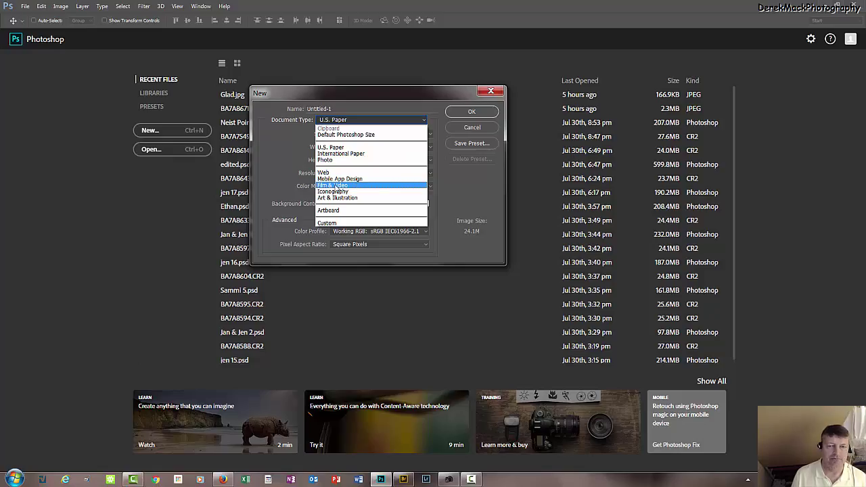
{"action": "left_click", "coordinate": [335, 185]}
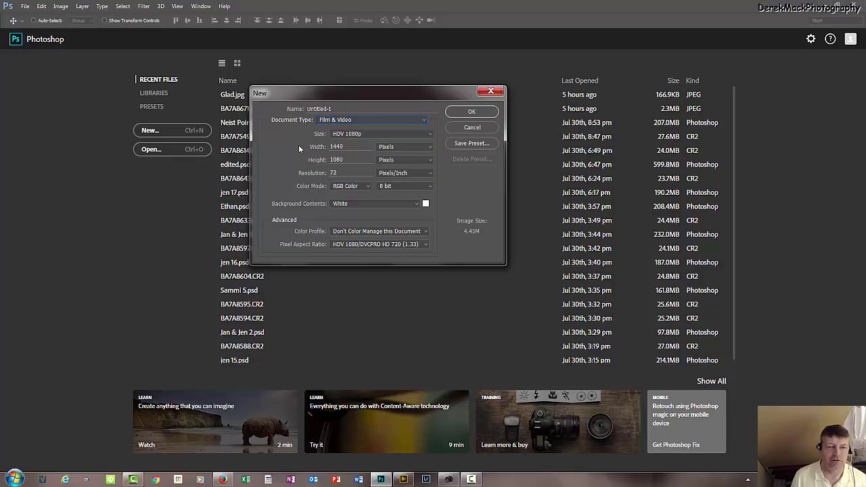
{"action": "left_click", "coordinate": [429, 137]}
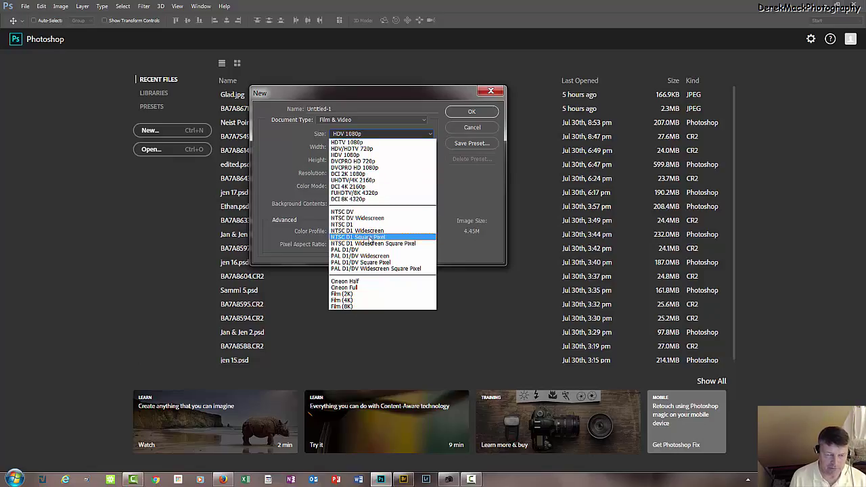
{"action": "left_click", "coordinate": [354, 143]}
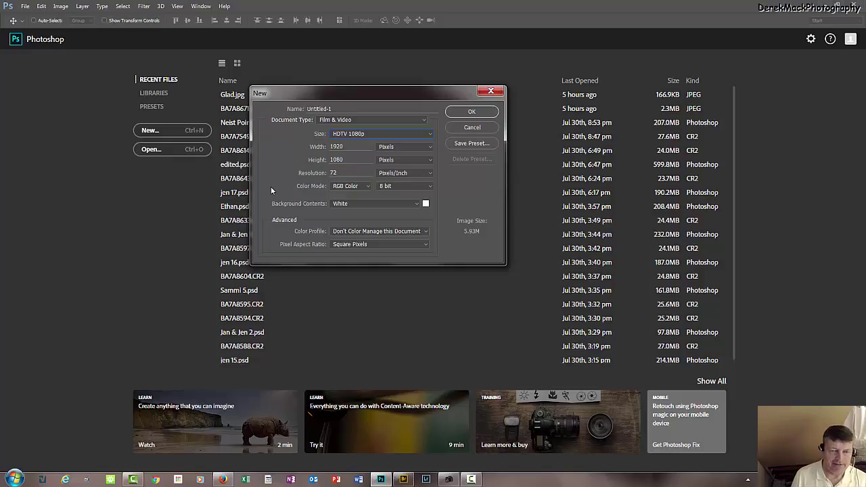
{"action": "left_click", "coordinate": [471, 111]}
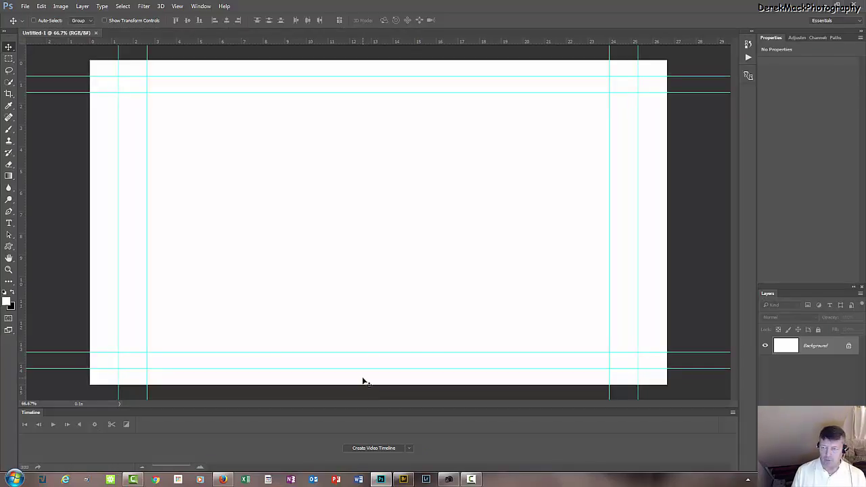
Create a video timeline for the new blank document.
{"action": "left_click", "coordinate": [373, 448]}
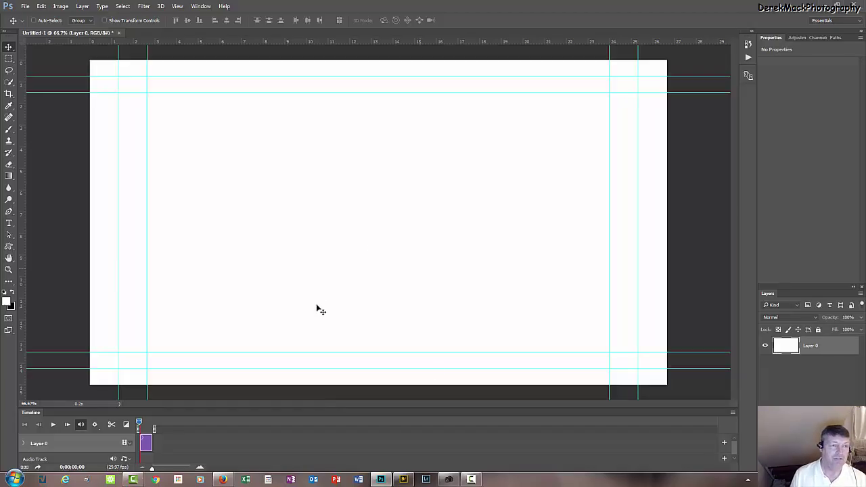
{"action": "left_click", "coordinate": [25, 7]}
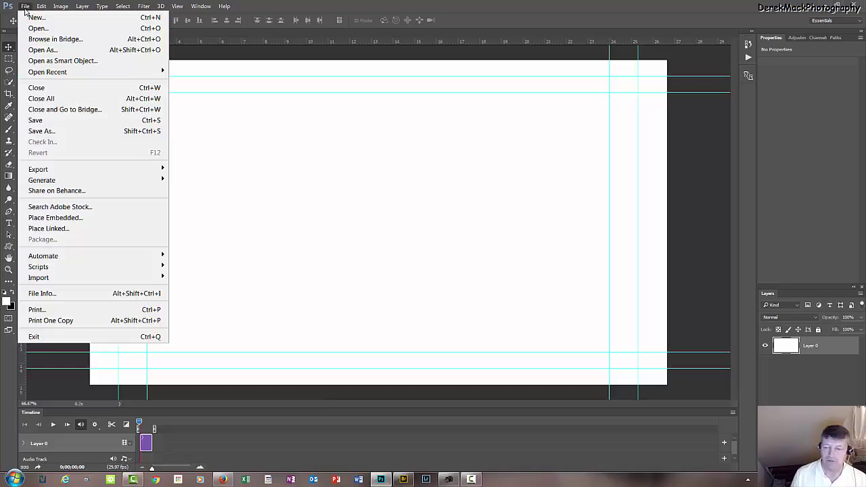
{"action": "left_click", "coordinate": [25, 8]}
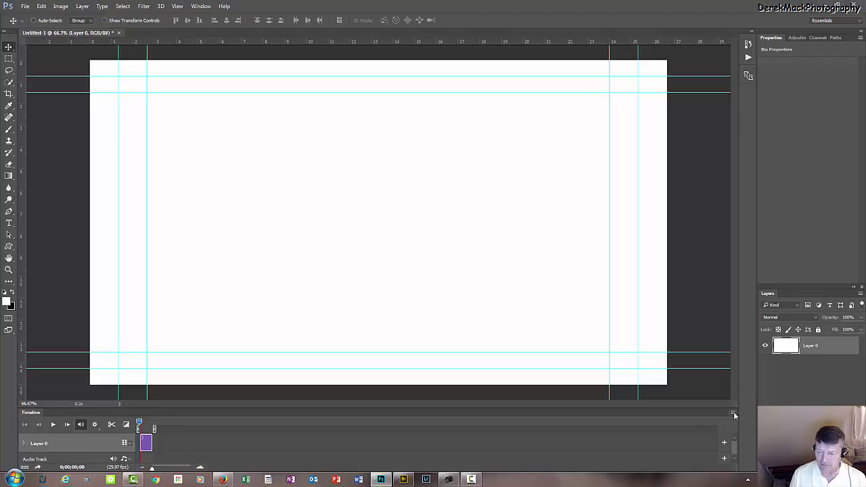
Set the timeline frame rate to a custom value of 5 fps.
{"action": "left_click", "coordinate": [733, 411]}
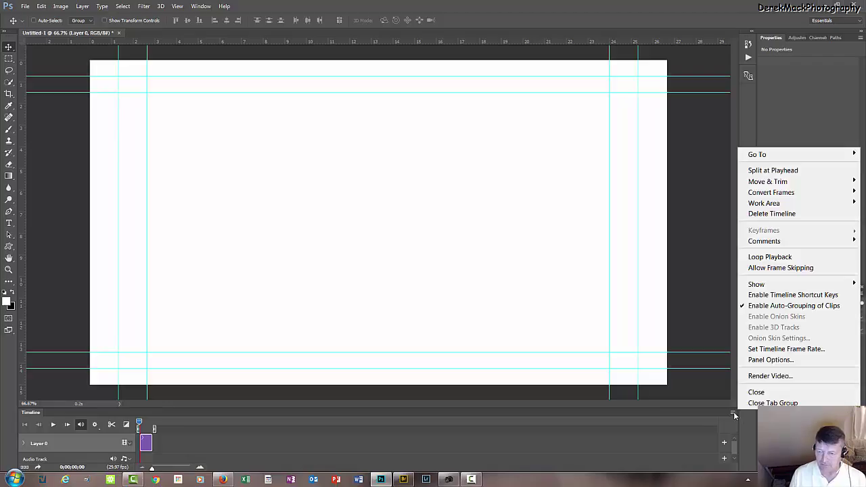
{"action": "left_click", "coordinate": [784, 348]}
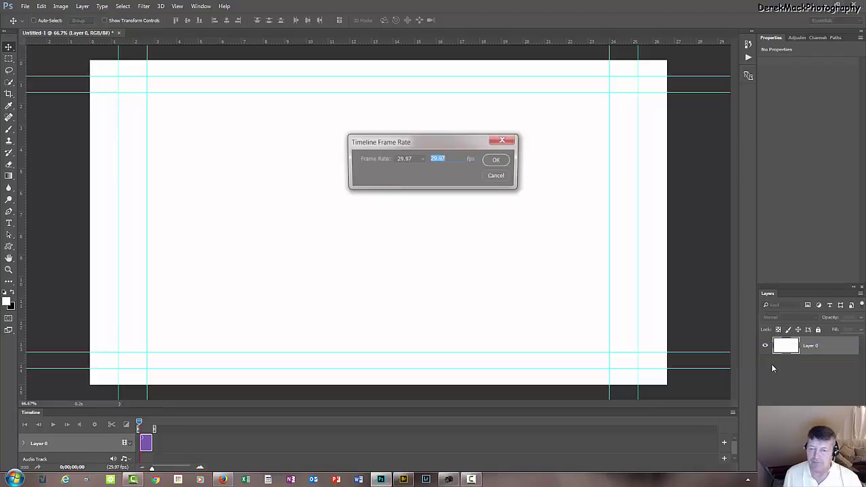
{"action": "left_click", "coordinate": [420, 159]}
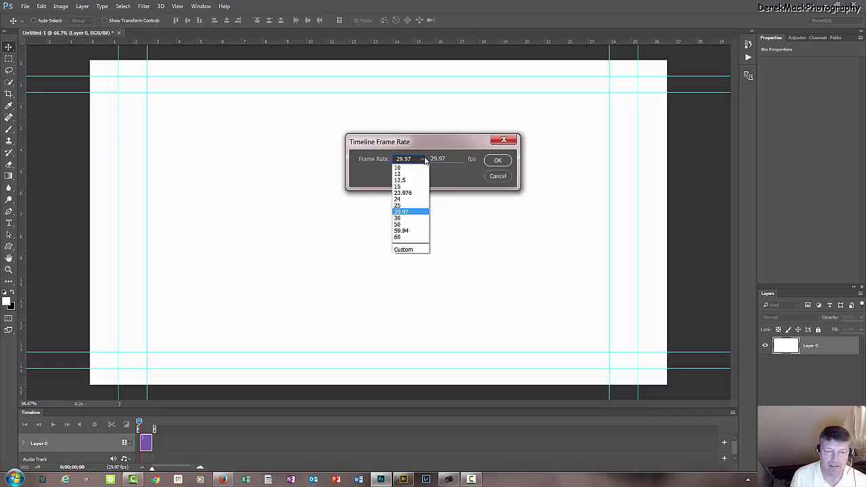
{"action": "left_click", "coordinate": [406, 254]}
{"action": "left_click", "coordinate": [422, 159]}
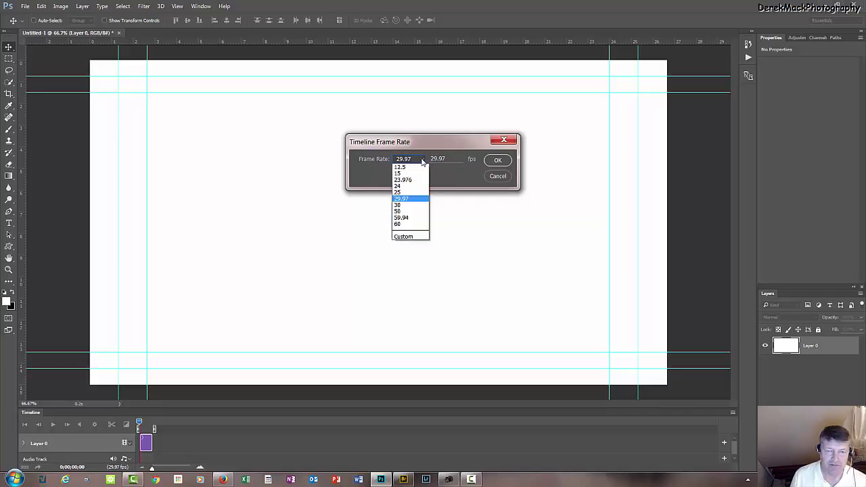
{"action": "left_click", "coordinate": [401, 250]}
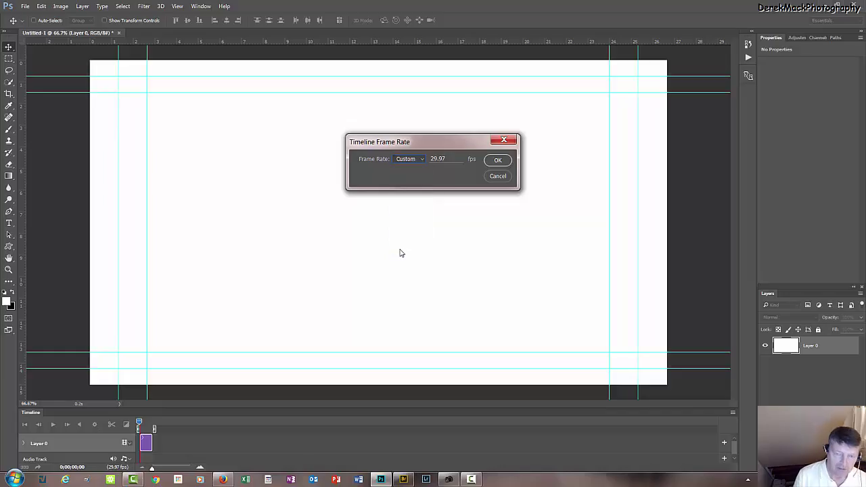
{"action": "left_click_drag", "start_coordinate": [462, 157], "coordinate": [362, 167]}
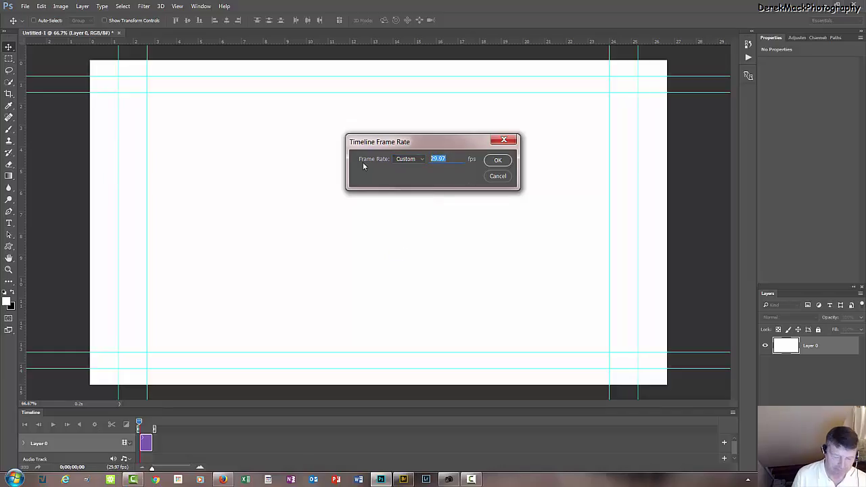
{"action": "type", "text": "5"}
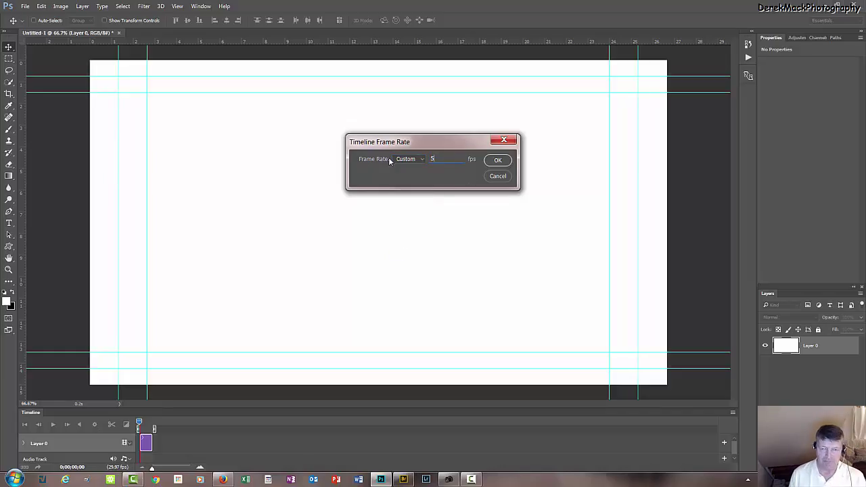
{"action": "left_click", "coordinate": [498, 161]}
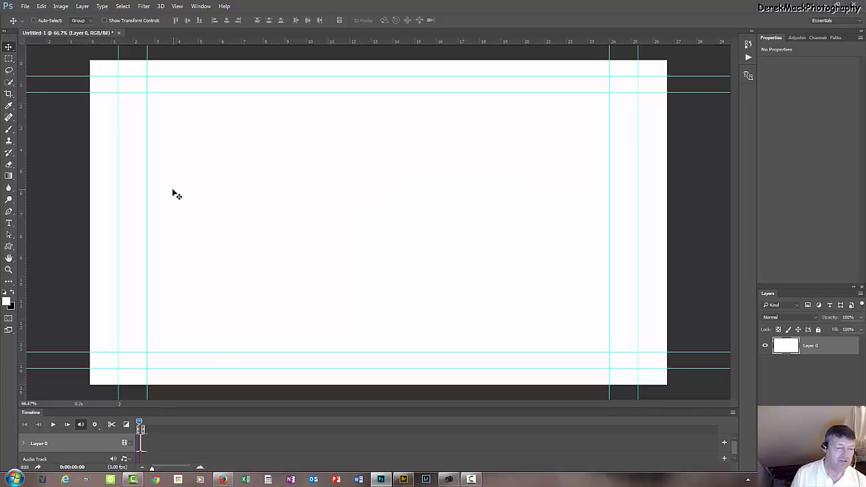
Try to create a new video layer from the image sequence starting with BA7A8671.JPG in the 01 Aug 2016 folder.
{"action": "left_click", "coordinate": [82, 6]}
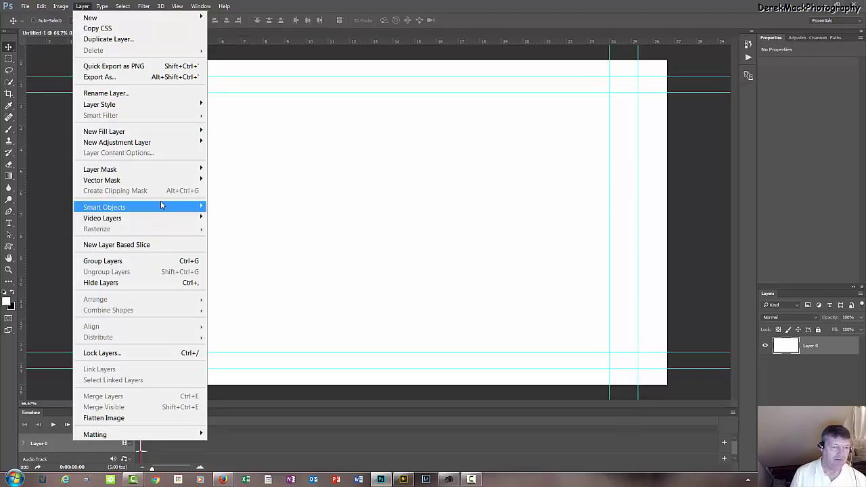
{"action": "mouse_move", "coordinate": [166, 221]}
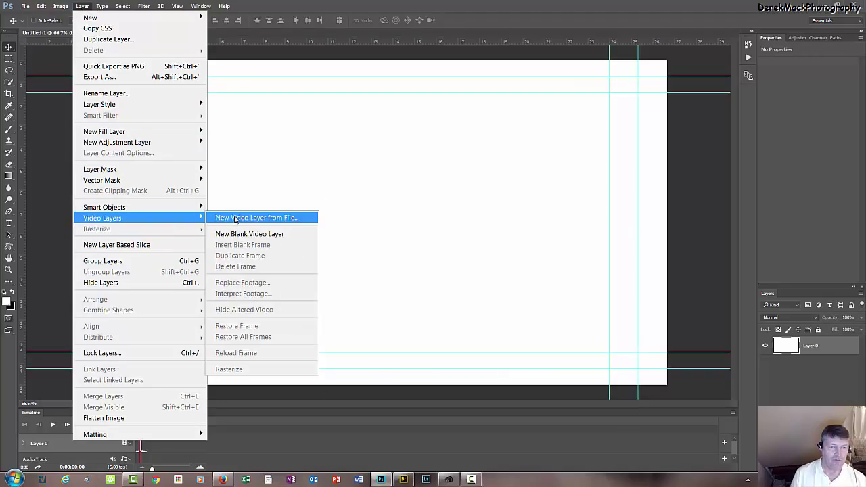
{"action": "left_click", "coordinate": [258, 217]}
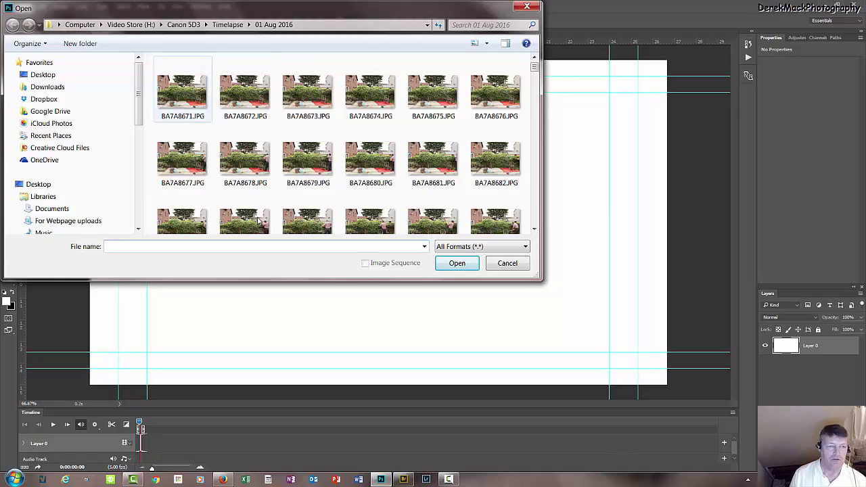
{"action": "left_click", "coordinate": [183, 93]}
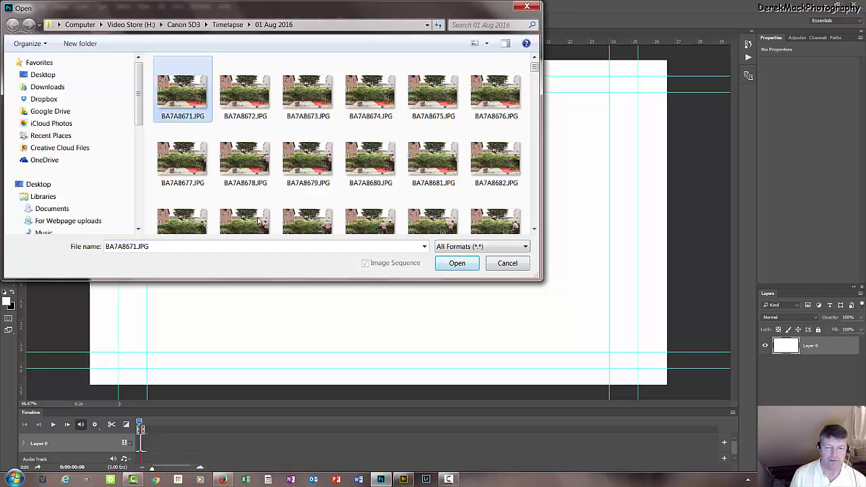
{"action": "key", "text": "Return"}
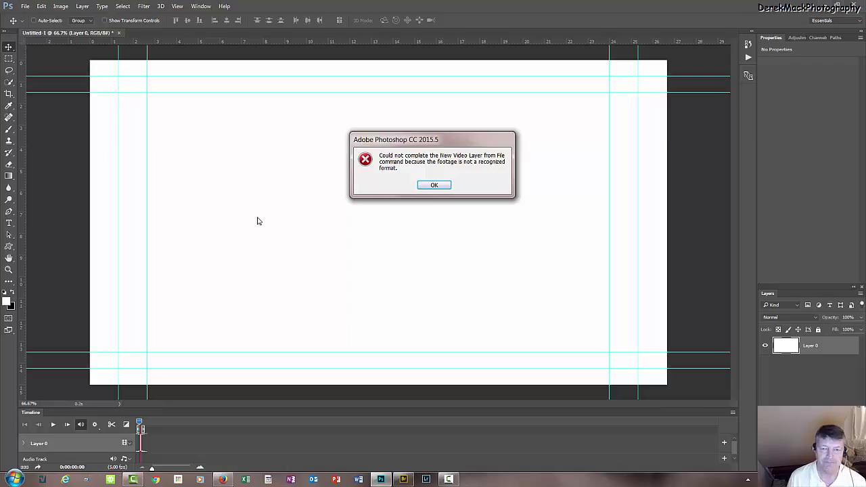
{"action": "key", "text": "Return"}
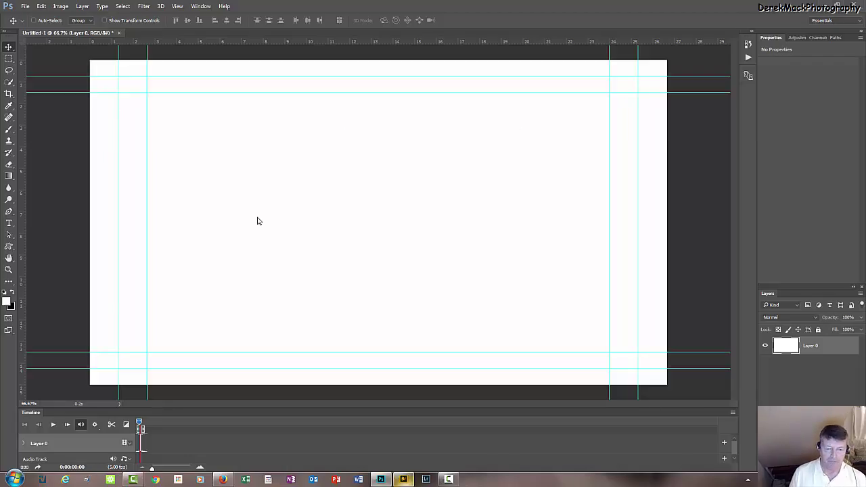
Switch to Bridge, clear the develop settings of all photos in the 01 Aug 2016 folder, and check the thumbnails.
{"action": "left_click", "coordinate": [403, 479]}
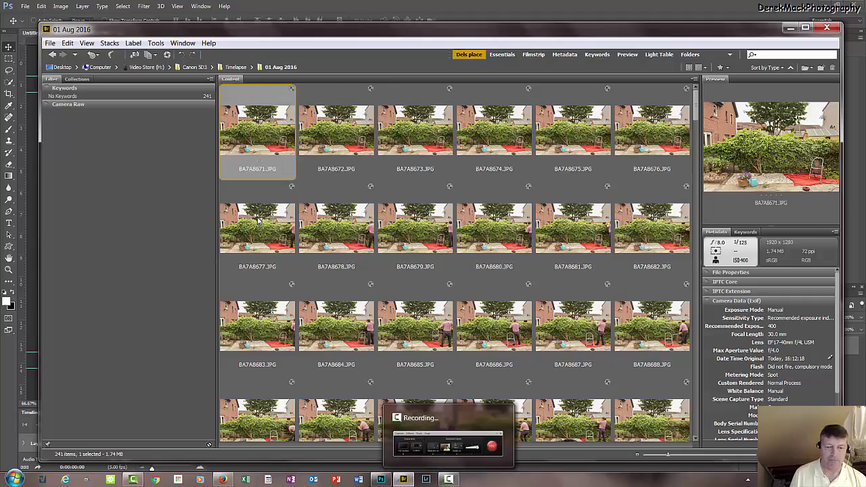
{"action": "right_click", "coordinate": [257, 220]}
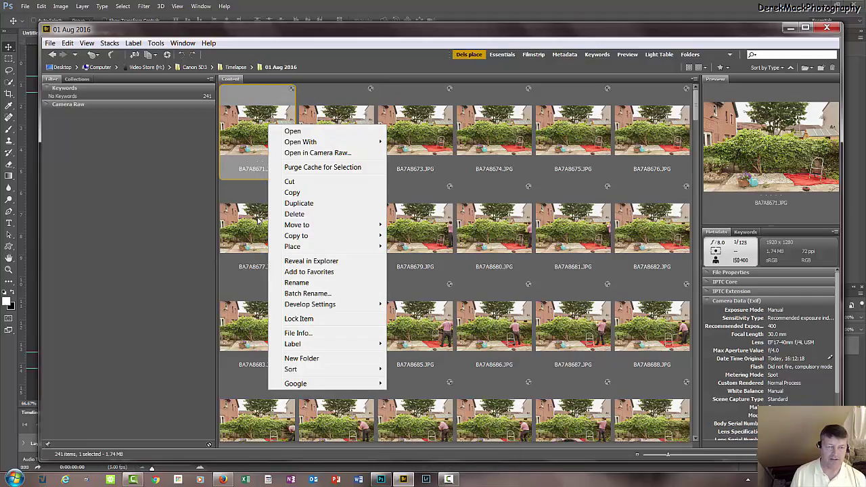
{"action": "key", "text": "Escape"}
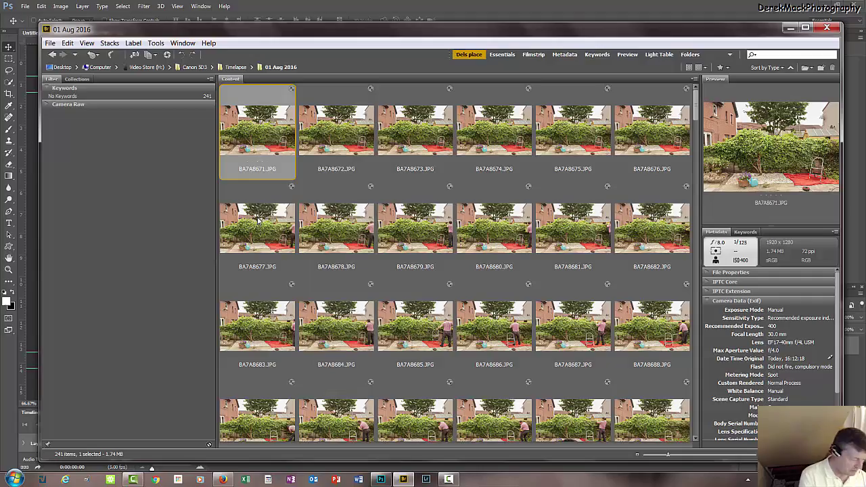
{"action": "key", "text": "ctrl+a"}
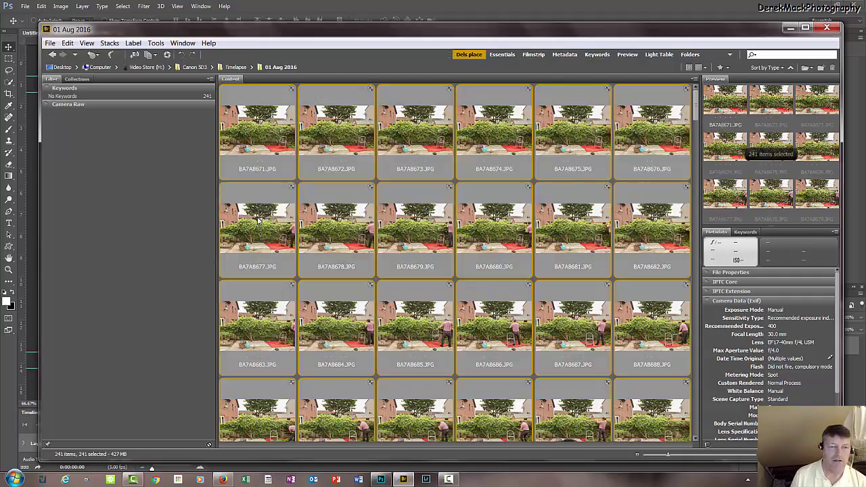
{"action": "right_click", "coordinate": [257, 220]}
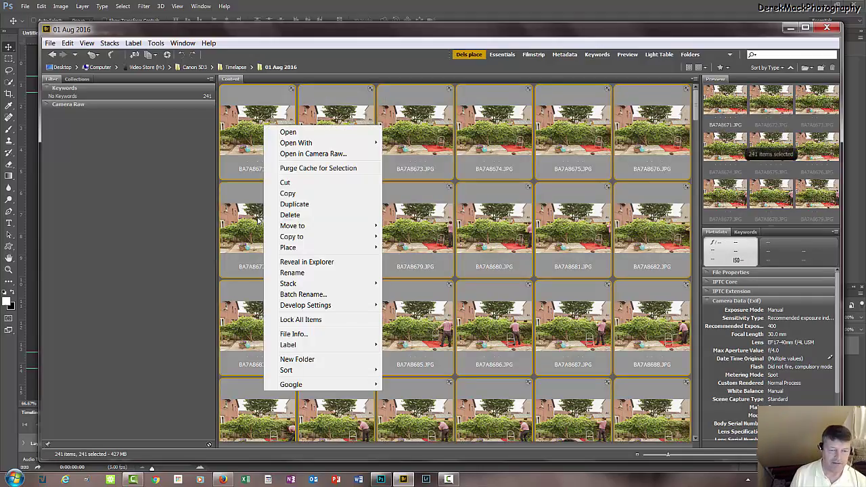
{"action": "mouse_move", "coordinate": [318, 305]}
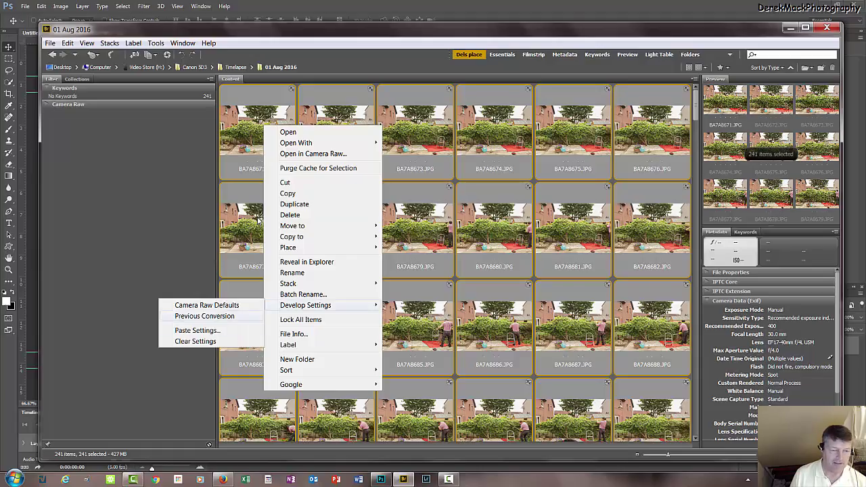
{"action": "left_click", "coordinate": [194, 341]}
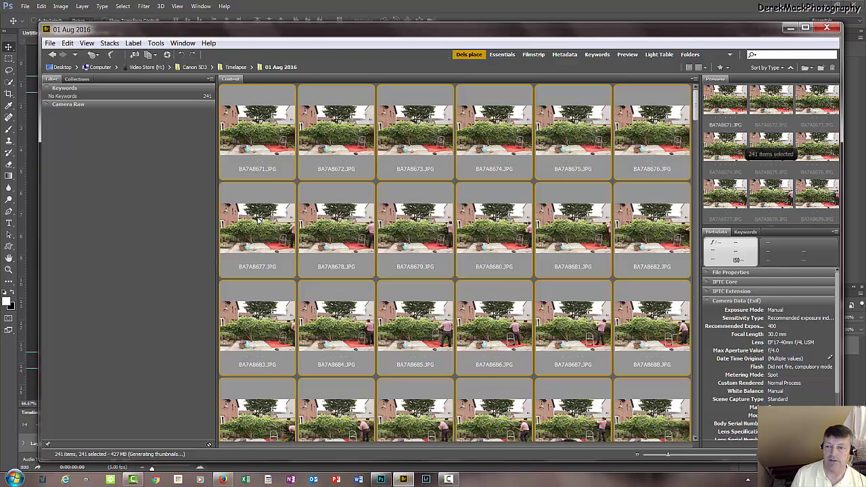
{"action": "scroll", "coordinate": [257, 220], "scroll_direction": "down", "scroll_amount": 15}
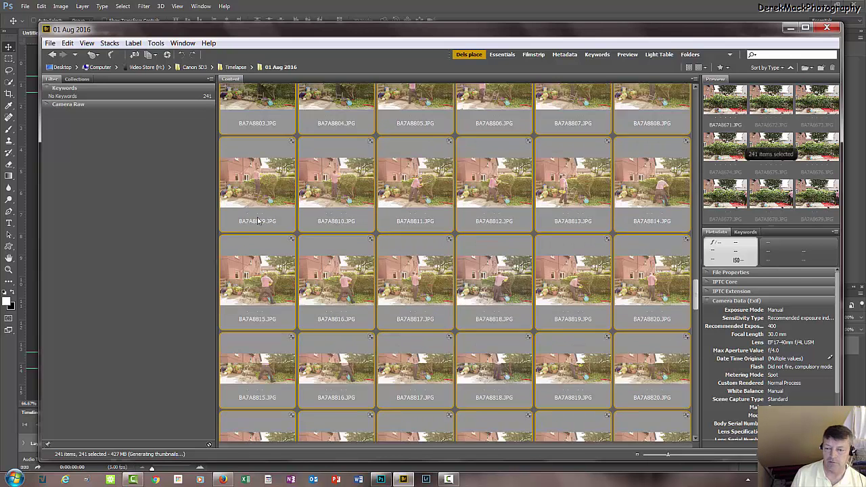
{"action": "scroll", "coordinate": [257, 219], "scroll_direction": "down", "scroll_amount": 3}
{"action": "scroll", "coordinate": [257, 220], "scroll_direction": "up", "scroll_amount": 20}
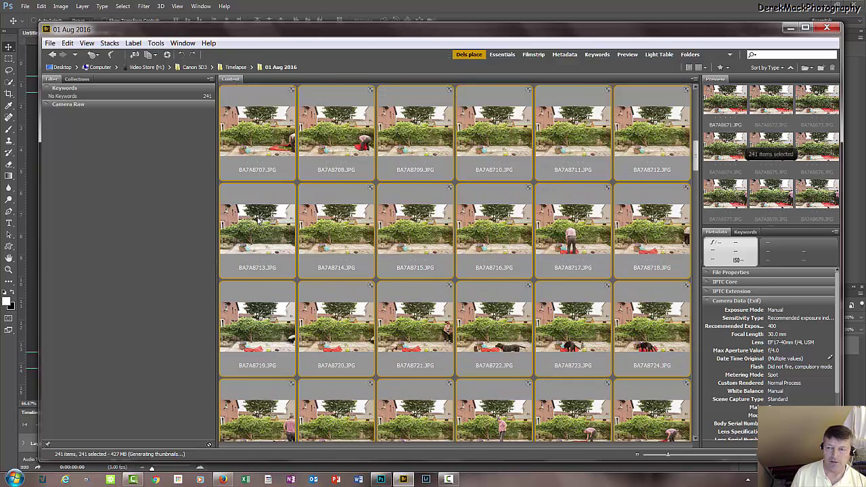
{"action": "key", "text": "Home"}
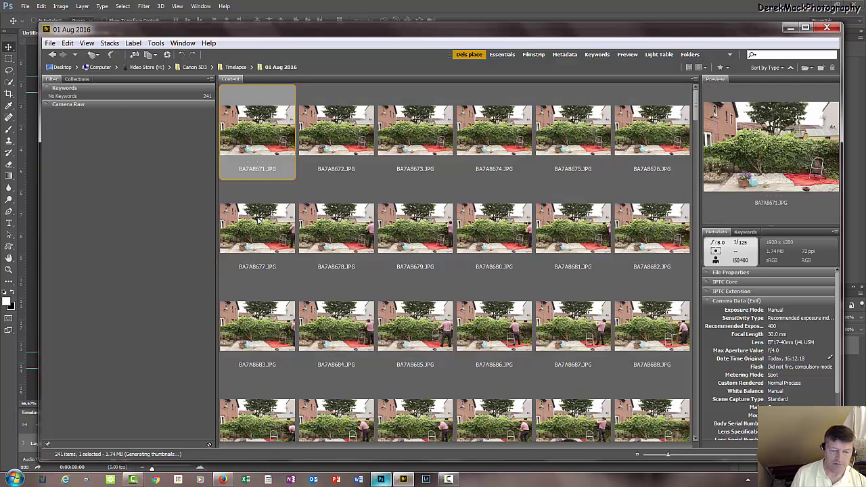
Switch back to Photoshop and create a new video layer from the image sequence starting with BA7A8671.JPG.
{"action": "key", "text": "alt+Tab"}
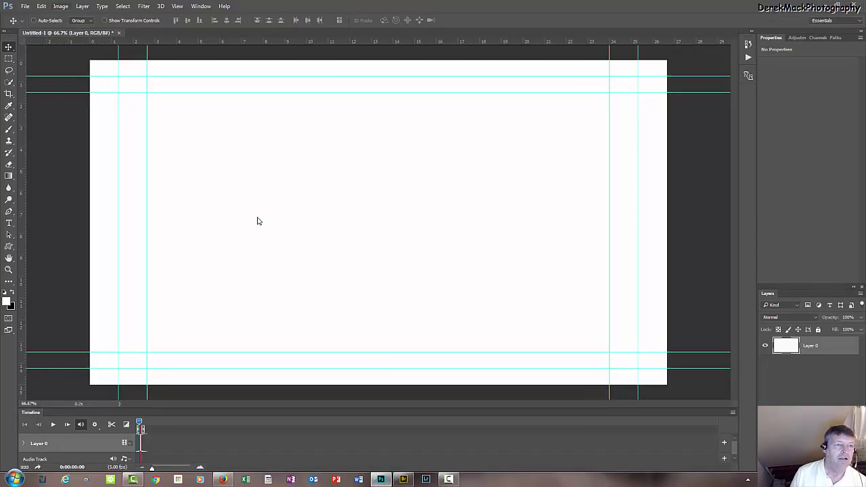
{"action": "left_click", "coordinate": [83, 6]}
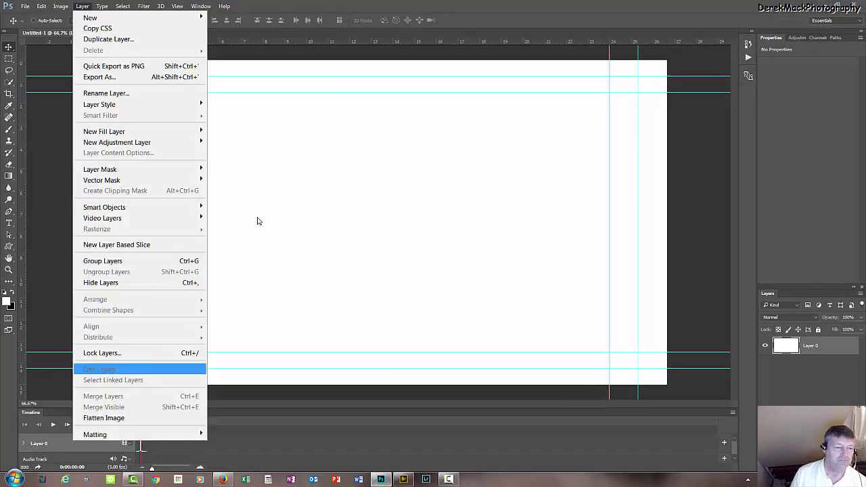
{"action": "key", "text": "Right"}
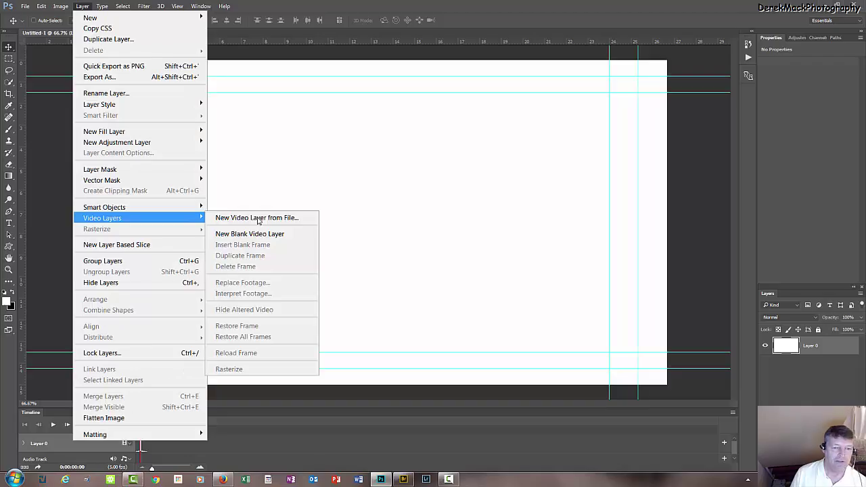
{"action": "left_click", "coordinate": [258, 218]}
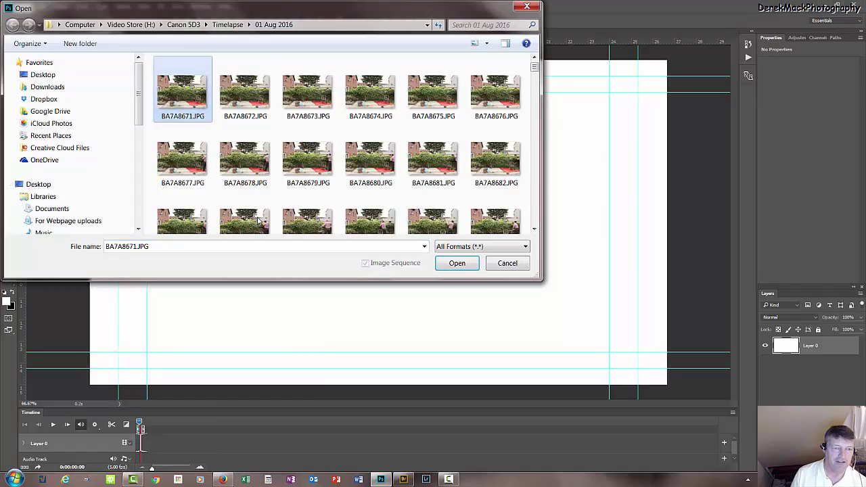
{"action": "key", "text": "Return"}
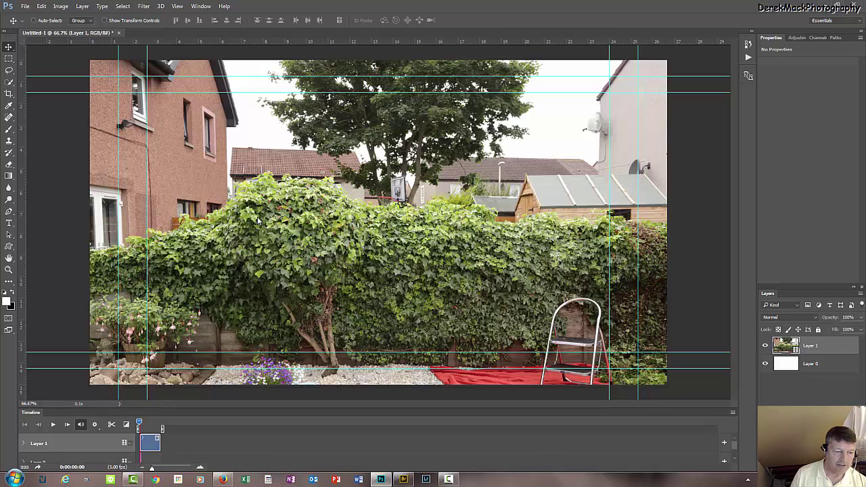
{"action": "key", "text": "space"}
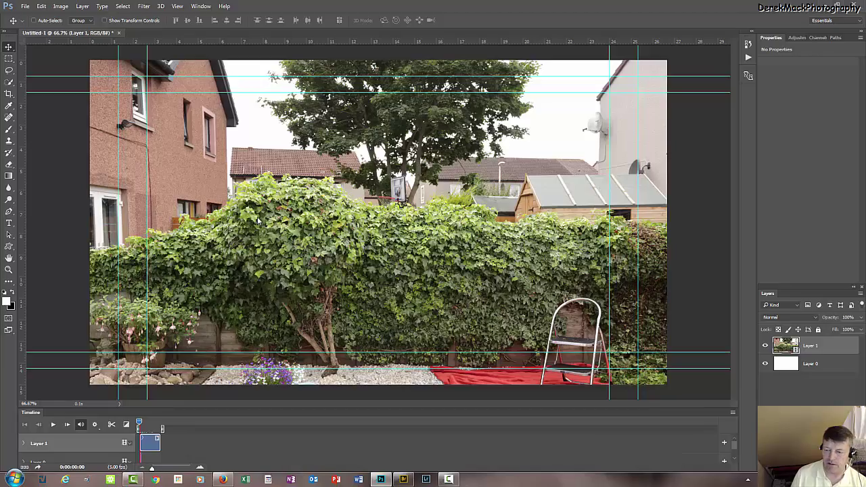
Add a Curves adjustment layer above the video layer, and use on-image adjustment to darken the sky and brighten the hedge to output 88.
{"action": "left_click", "coordinate": [809, 466]}
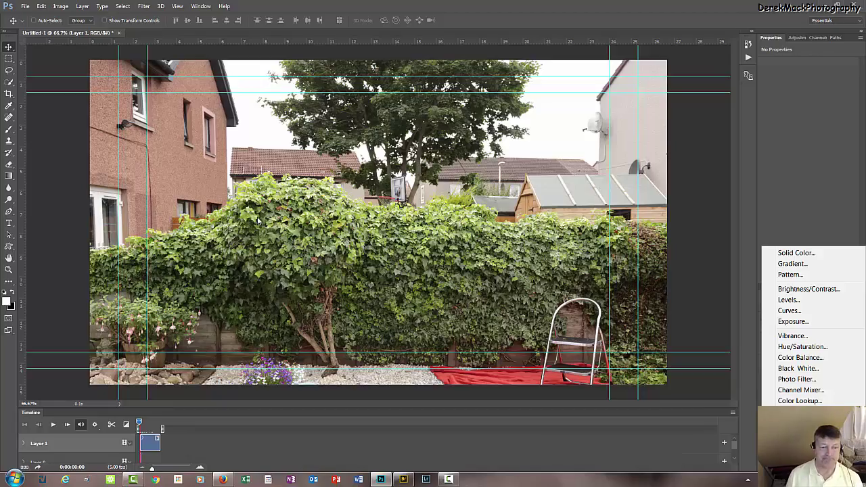
{"action": "key", "text": "Escape"}
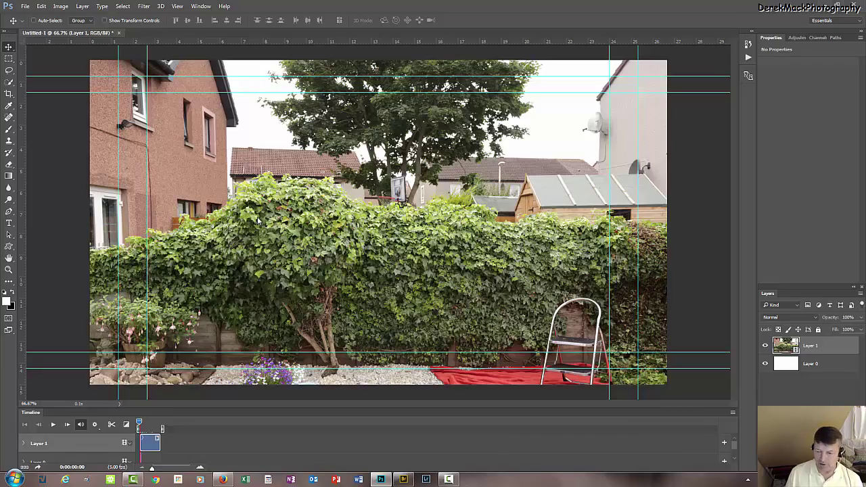
{"action": "left_click", "coordinate": [811, 466]}
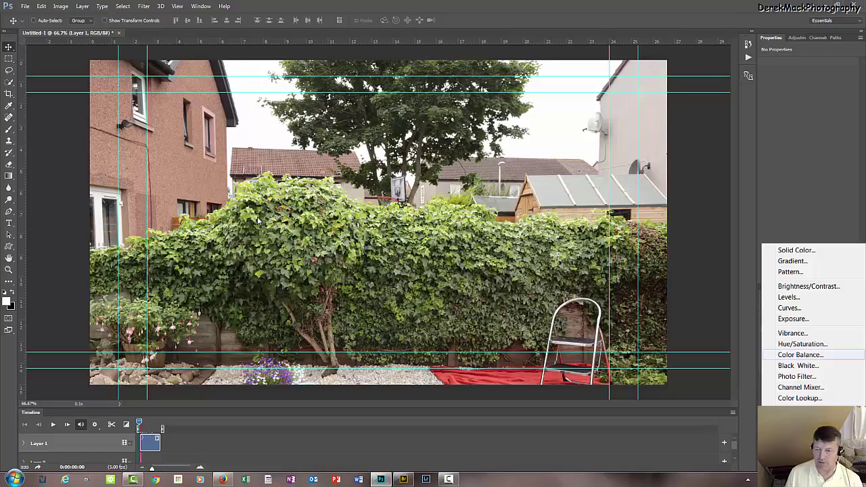
{"action": "left_click", "coordinate": [789, 307]}
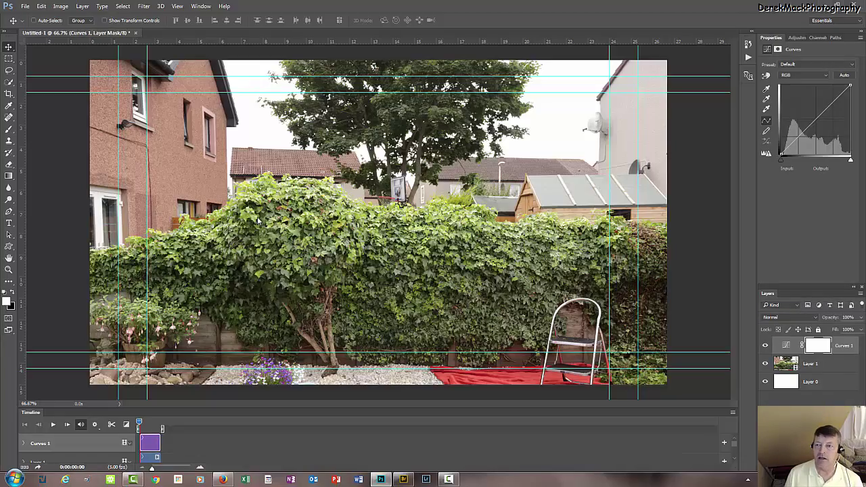
{"action": "left_click", "coordinate": [766, 75]}
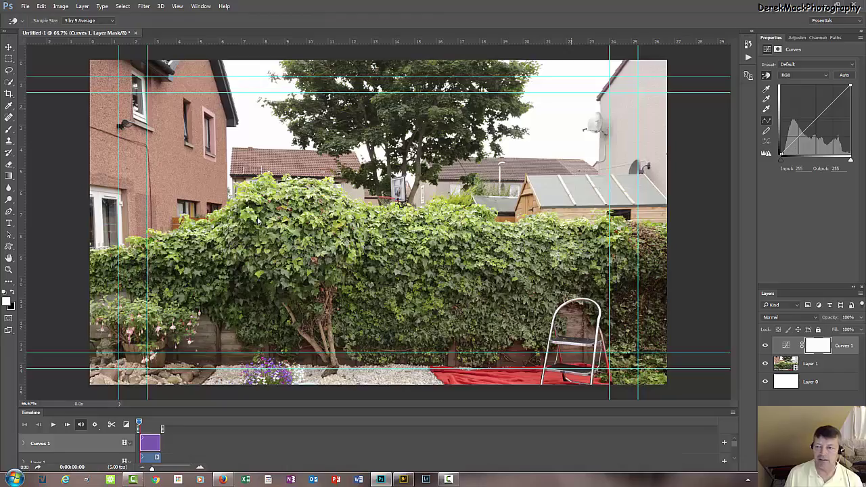
{"action": "left_click_drag", "start_coordinate": [570, 108], "coordinate": [570, 123]}
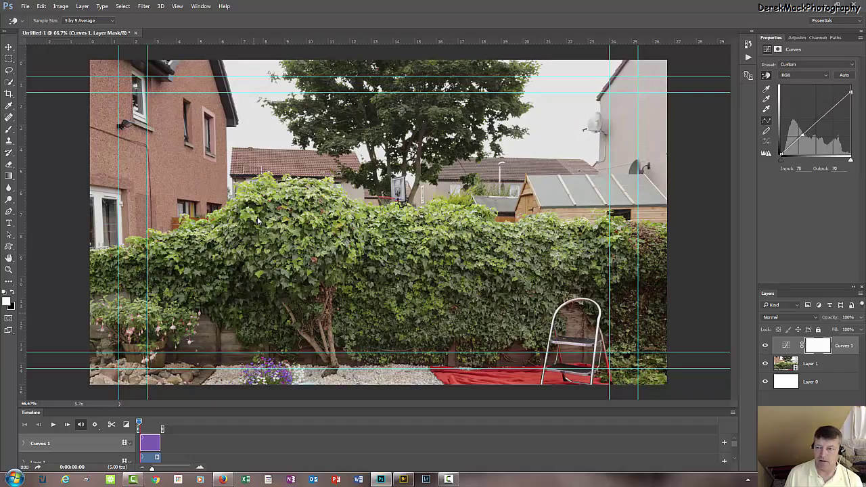
{"action": "left_click_drag", "start_coordinate": [257, 217], "coordinate": [257, 209]}
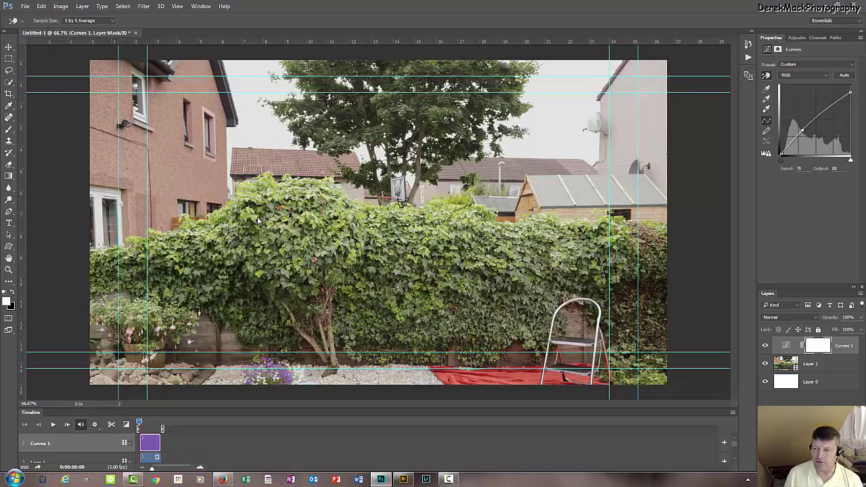
In the Curves adjustment, add a midpoint at 130 on the Red curve and lower the Blue curve to output 108 at input 133.
{"action": "left_click", "coordinate": [804, 75]}
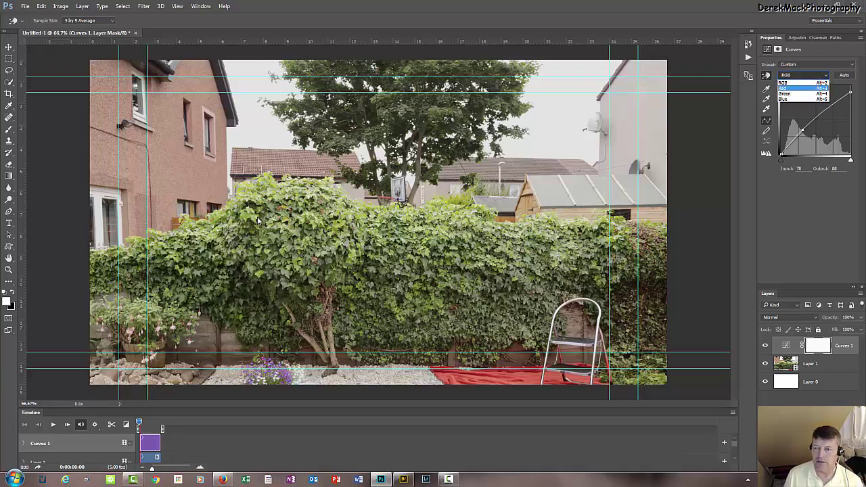
{"action": "left_click", "coordinate": [785, 88]}
{"action": "left_click_drag", "start_coordinate": [816, 119], "coordinate": [834, 97]}
{"action": "left_click", "coordinate": [804, 75]}
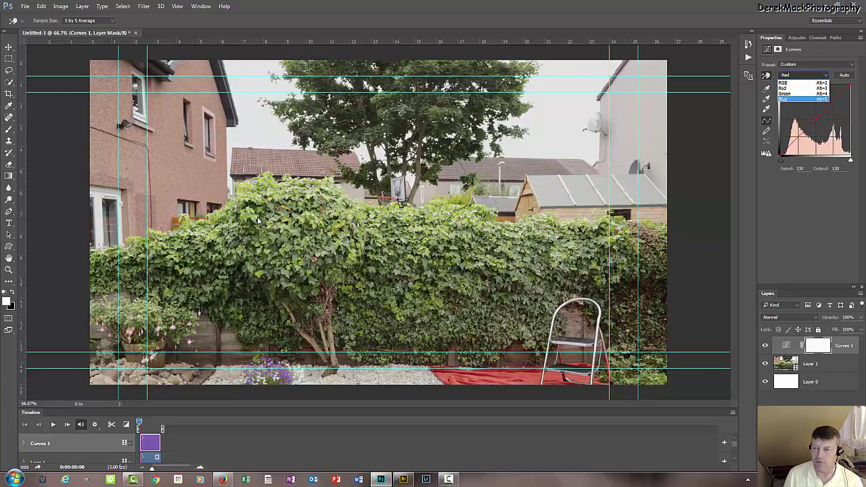
{"action": "left_click", "coordinate": [802, 100]}
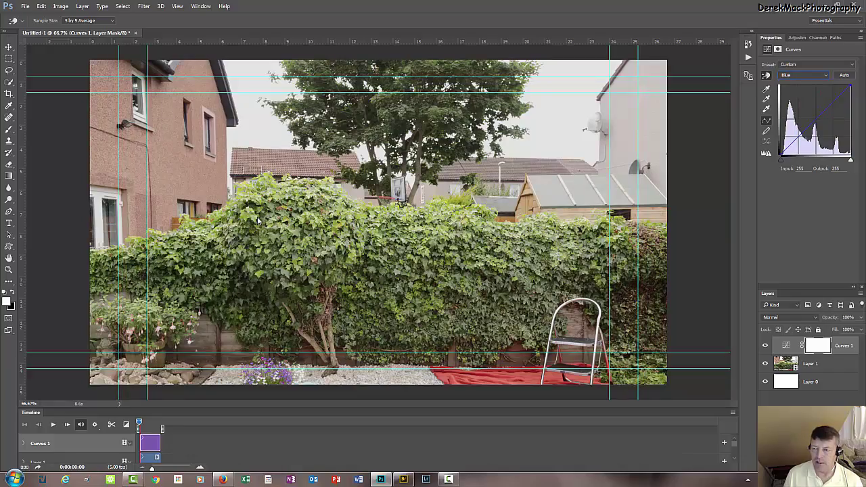
{"action": "left_click_drag", "start_coordinate": [816, 119], "coordinate": [817, 126]}
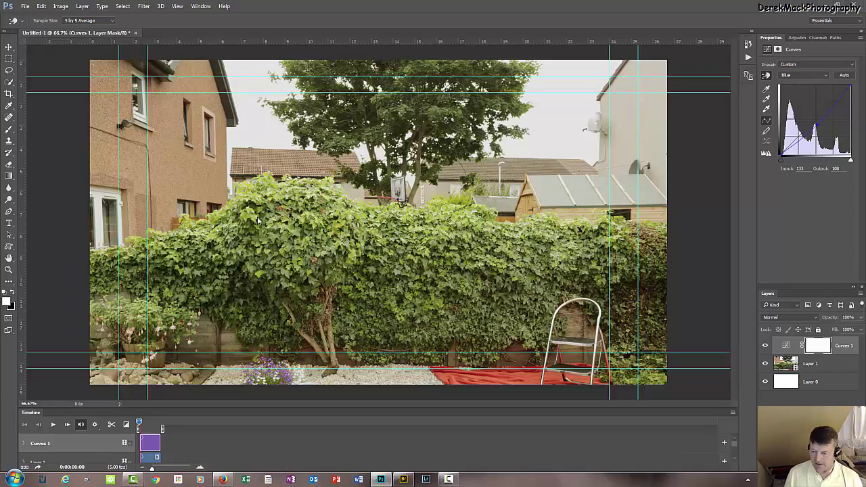
Add a Vibrance adjustment layer above Curves 1 and set its vibrance to +17.
{"action": "left_click", "coordinate": [811, 467]}
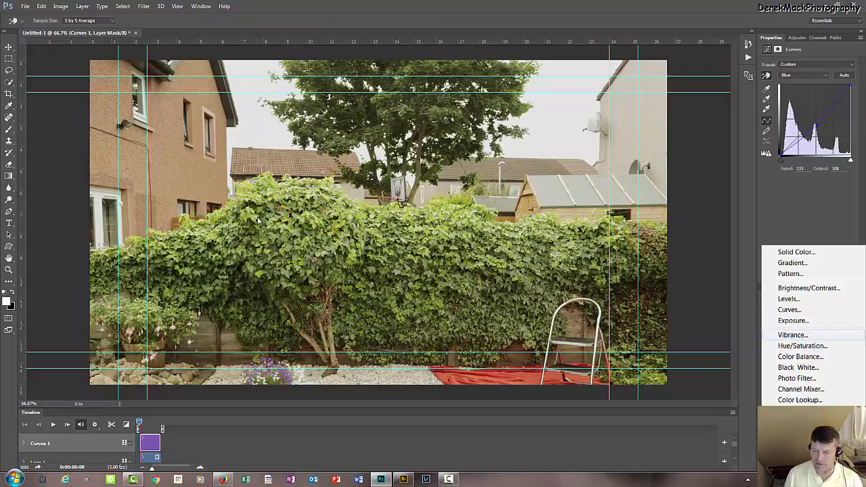
{"action": "left_click", "coordinate": [792, 335]}
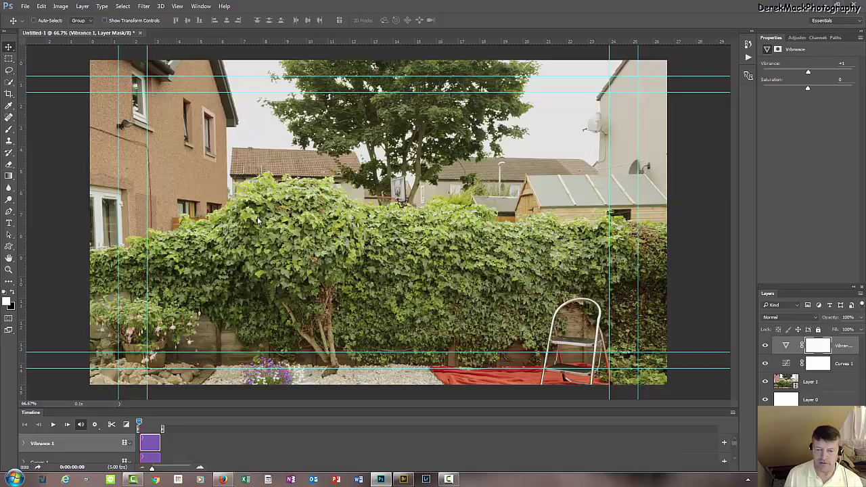
{"action": "mouse_move", "coordinate": [808, 72]}
{"action": "left_mouse_down"}
{"action": "mouse_move", "coordinate": [823, 71]}
{"action": "mouse_move", "coordinate": [815, 71]}
{"action": "left_mouse_up"}
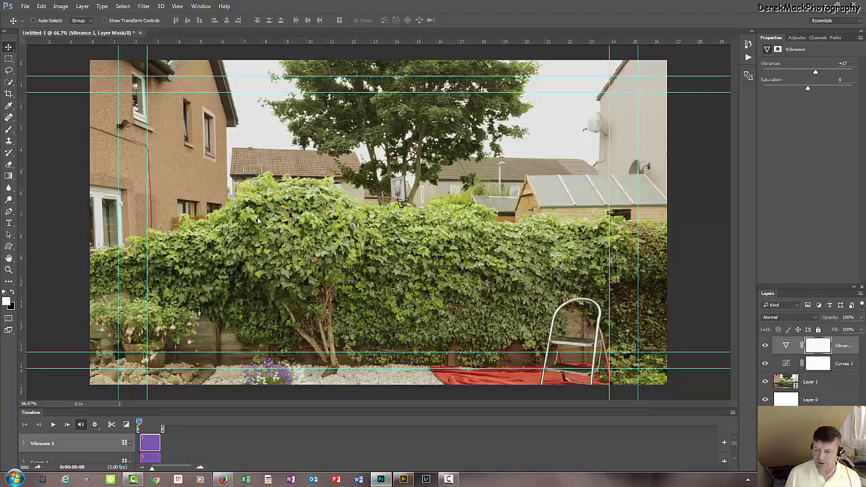
Convert the Vibrance, Curves and video layers together into one smart object, and hide the guides.
{"action": "left_click", "coordinate": [810, 381], "text": "shift"}
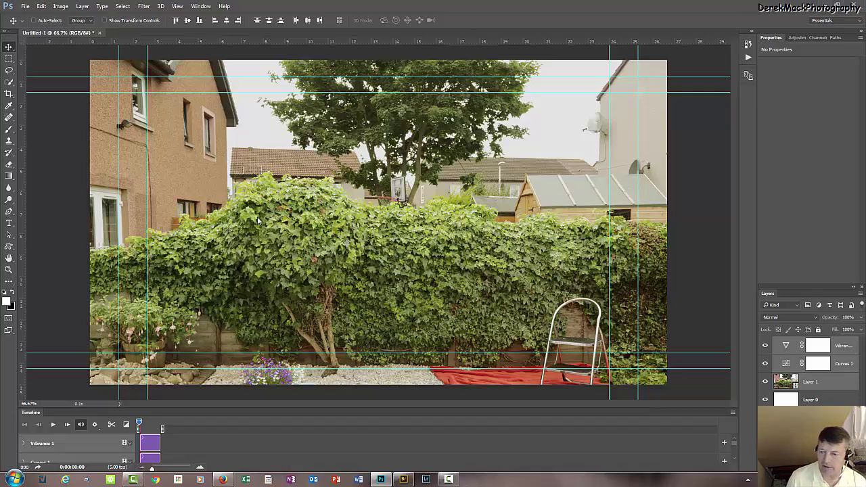
{"action": "right_click", "coordinate": [838, 381]}
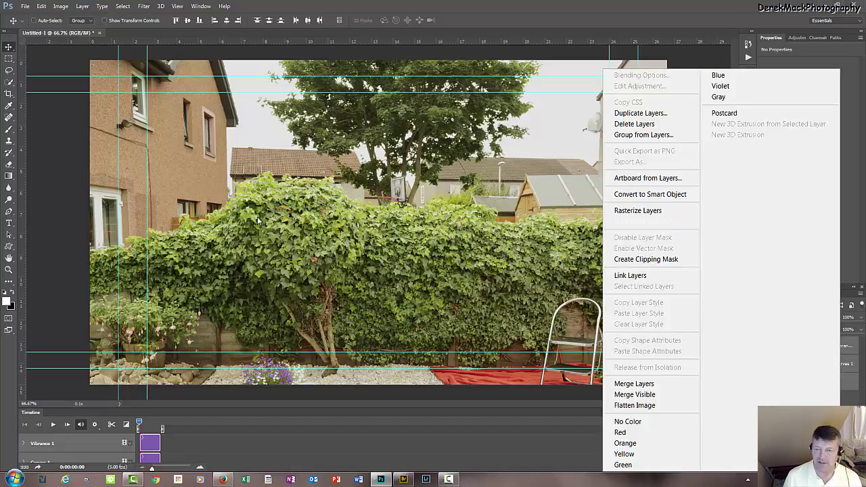
{"action": "left_click", "coordinate": [649, 195]}
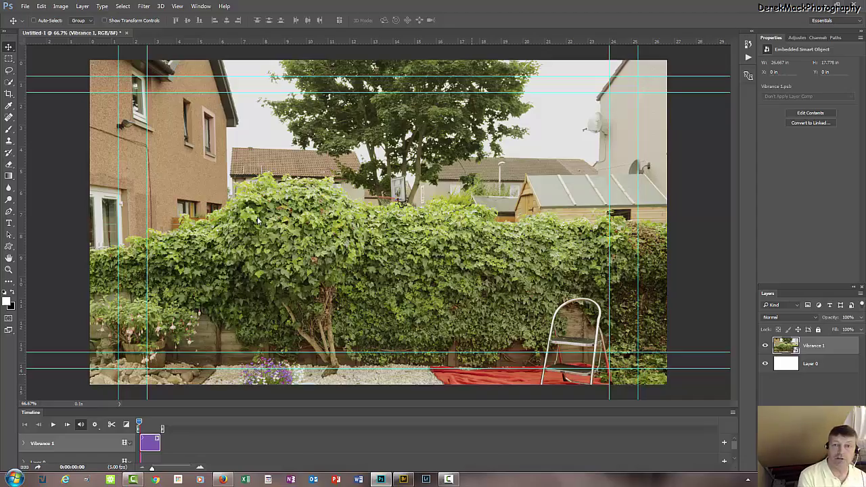
{"action": "key", "text": "ctrl+semicolon"}
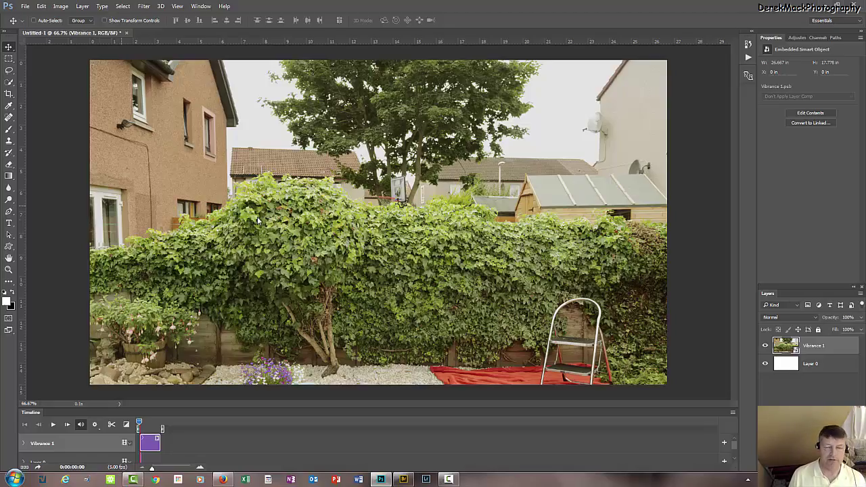
{"action": "key", "text": "alt+f"}
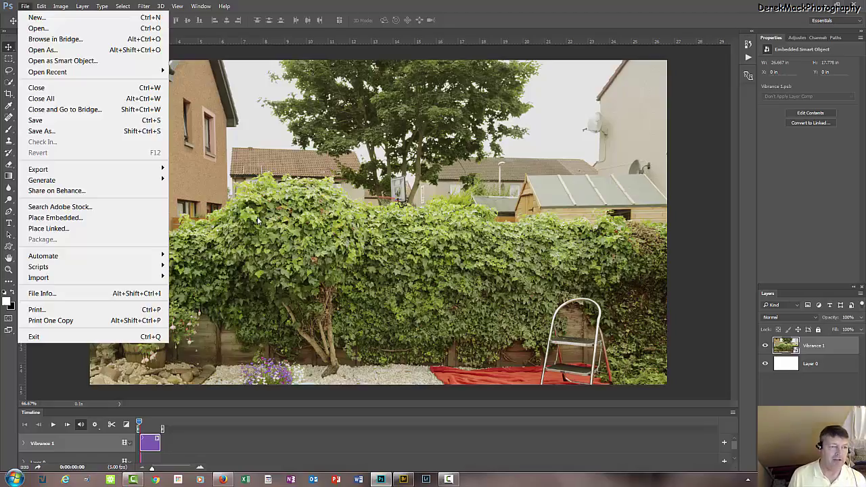
{"action": "mouse_move", "coordinate": [38, 170]}
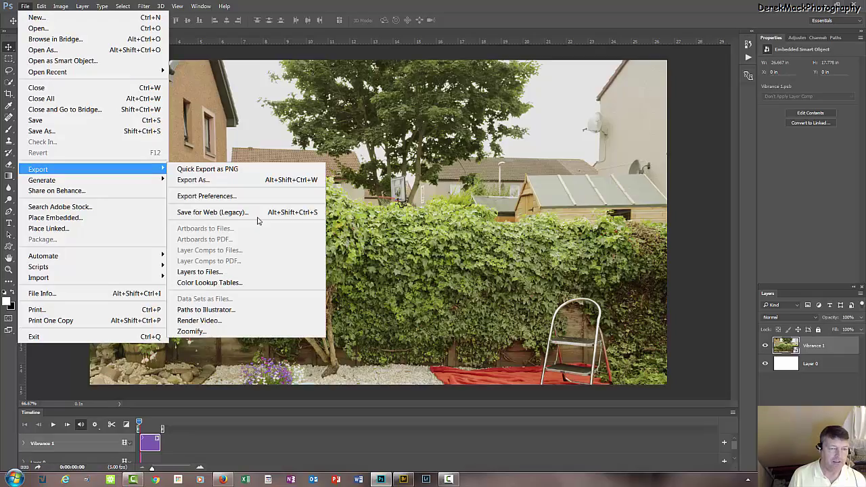
{"action": "left_click", "coordinate": [200, 320]}
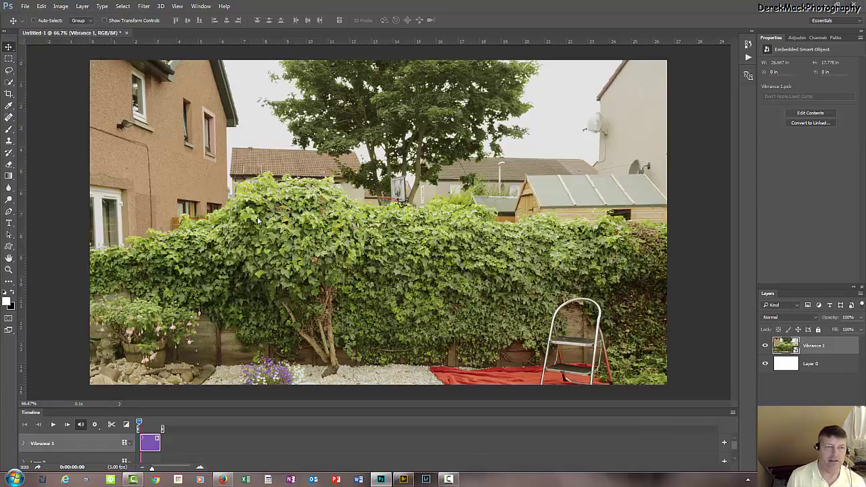
Apply a Camera Raw Filter to the smart object with Clarity set to +25.
{"action": "key", "text": "alt+t"}
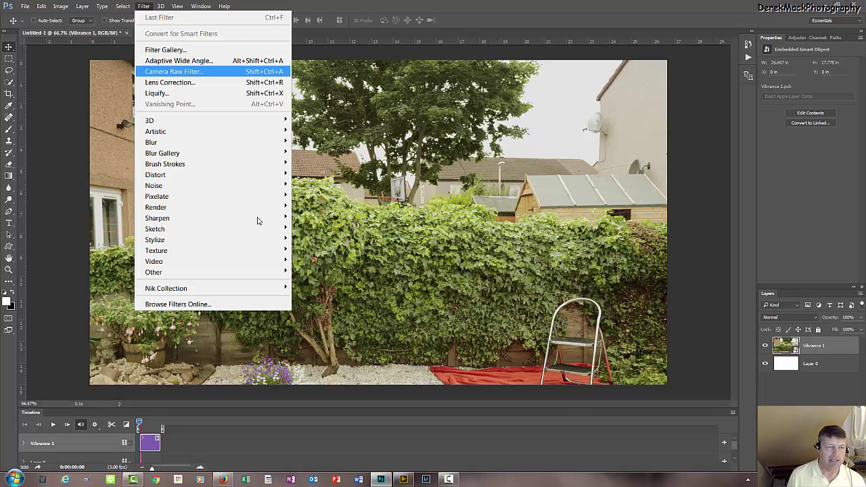
{"action": "key", "text": "Return"}
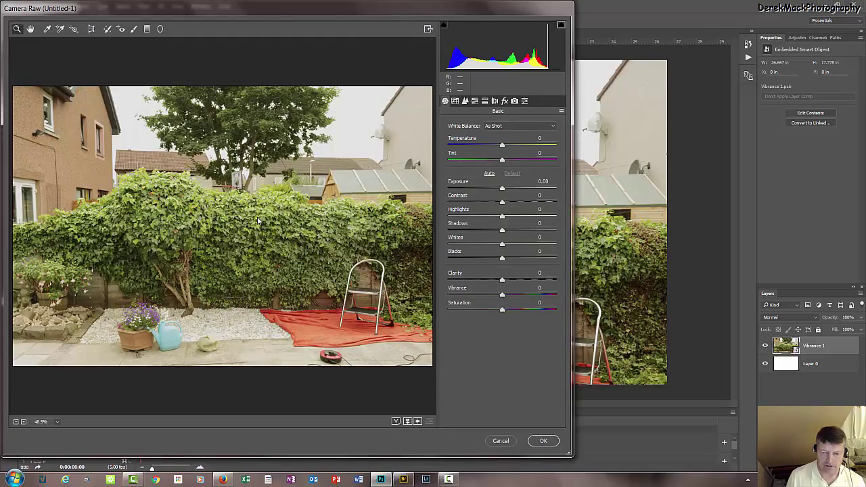
{"action": "type", "text": "24"}
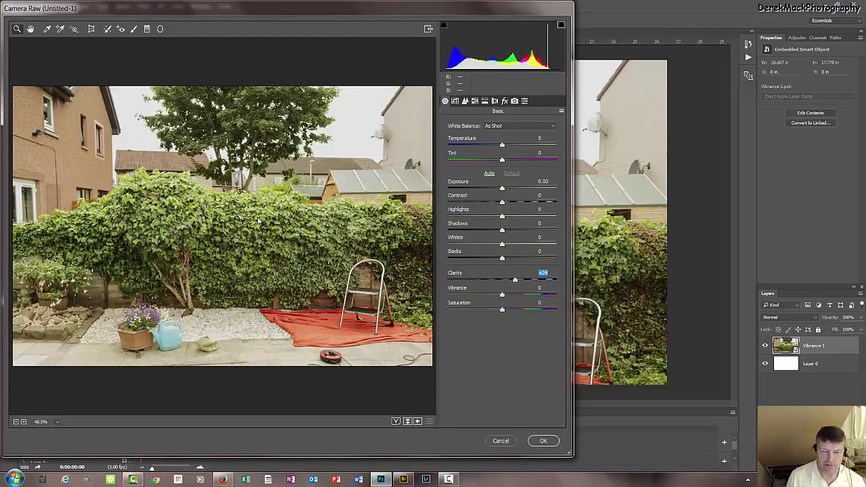
{"action": "key", "text": "Up"}
{"action": "key", "text": "Up"}
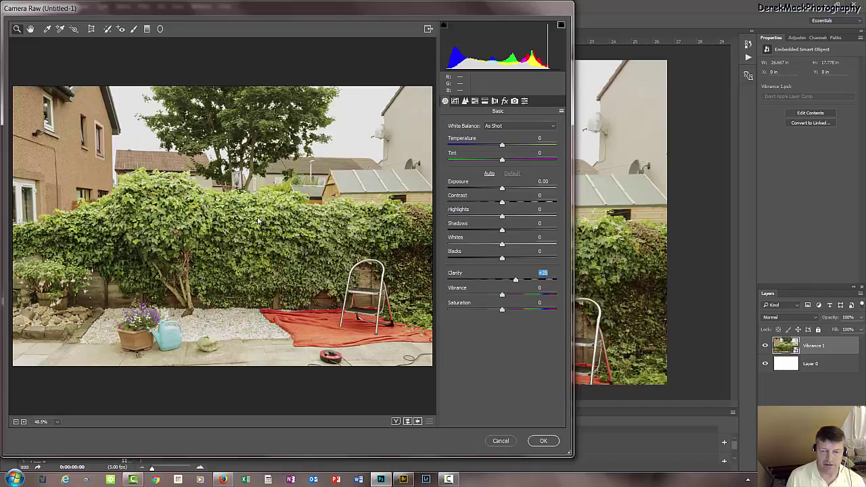
{"action": "key", "text": "Down"}
{"action": "key", "text": "Return"}
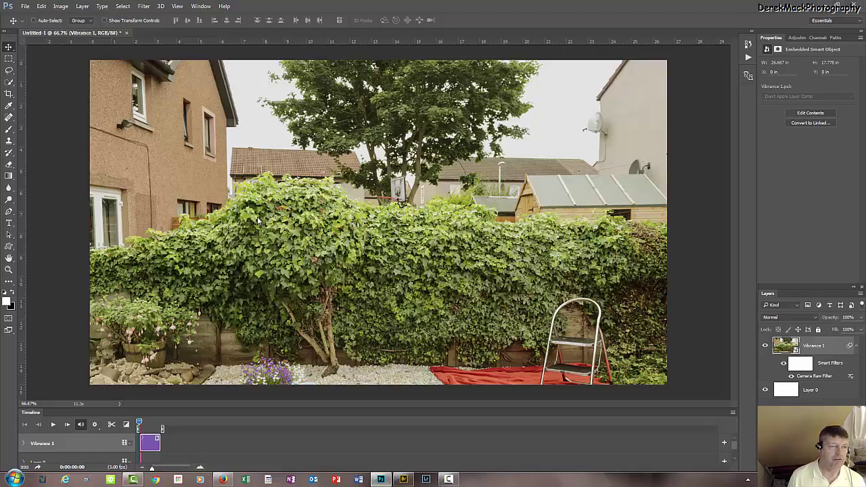
Open the Render Video export settings for the document.
{"action": "key", "text": "alt+f"}
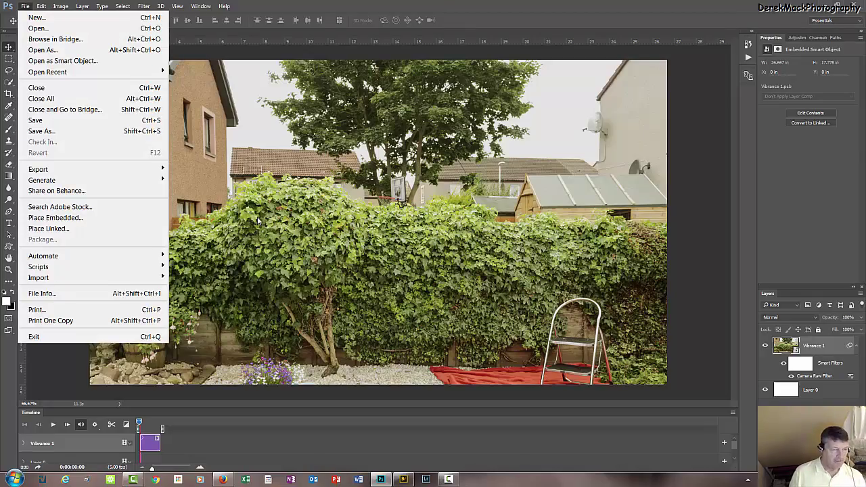
{"action": "mouse_move", "coordinate": [60, 169]}
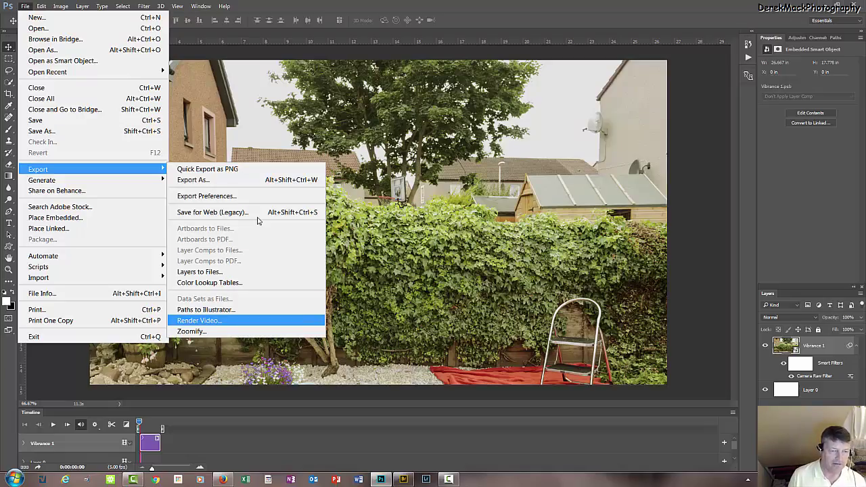
{"action": "key", "text": "Return"}
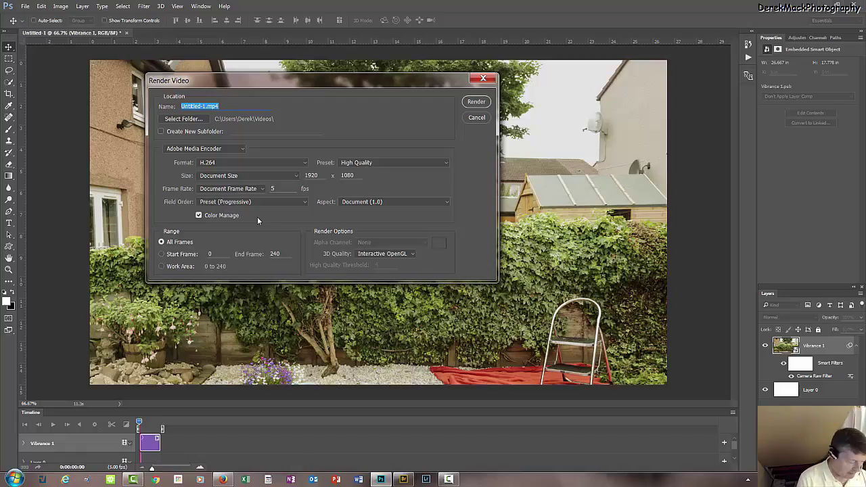
{"action": "type", "text": "Timel"}
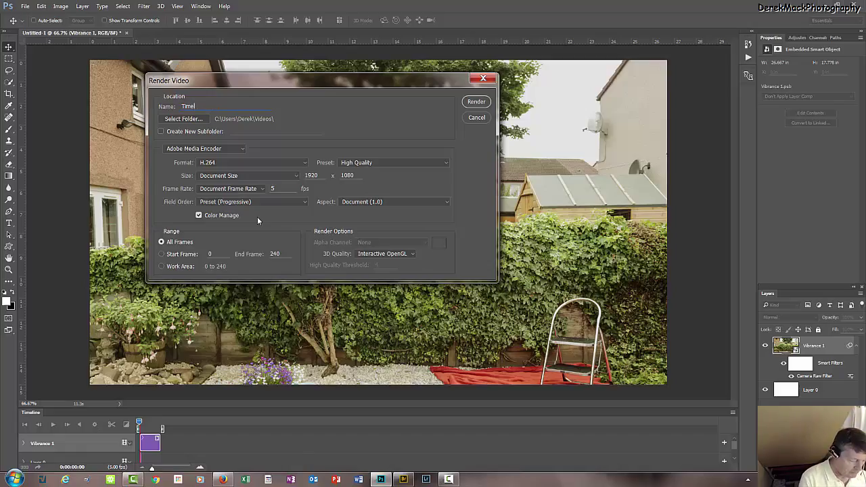
{"action": "type", "text": "ap"}
{"action": "key", "text": "BackSpace"}
{"action": "key", "text": "BackSpace"}
{"action": "key", "text": "BackSpace"}
{"action": "key", "text": "BackSpace"}
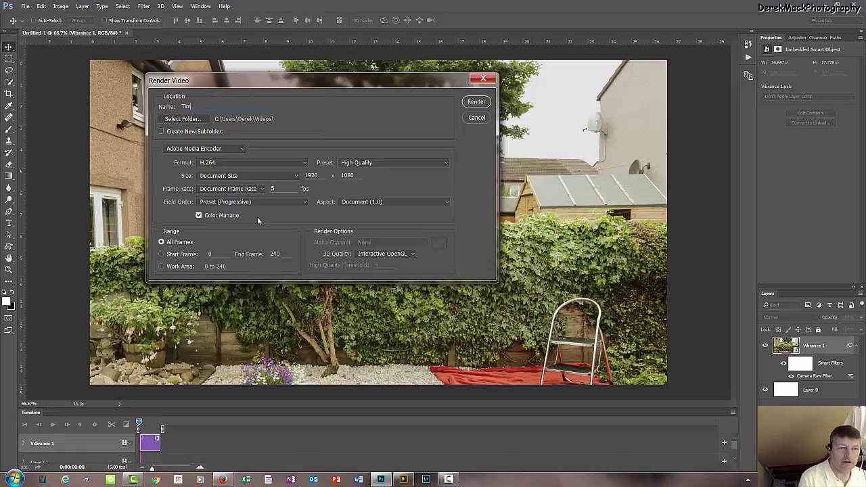
{"action": "key", "text": "BackSpace"}
{"action": "key", "text": "BackSpace"}
{"action": "key", "text": "BackSpace"}
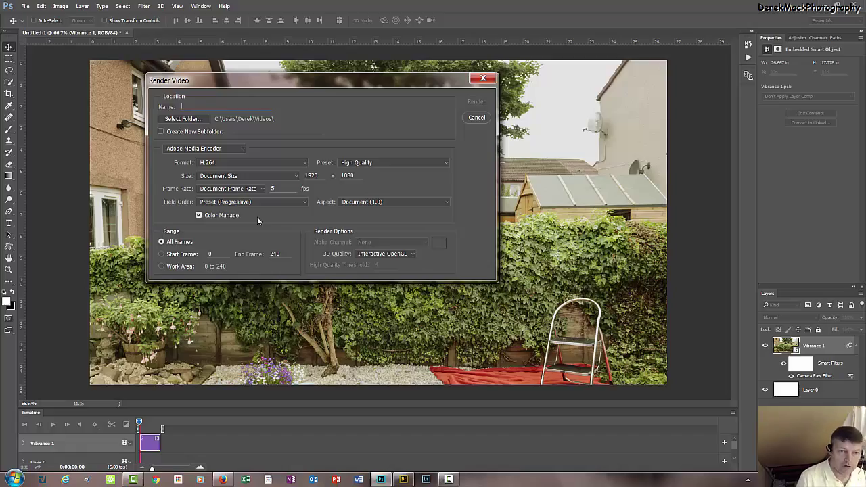
Name the rendered video "20 econds to trim your bush".
{"action": "type", "text": "20"}
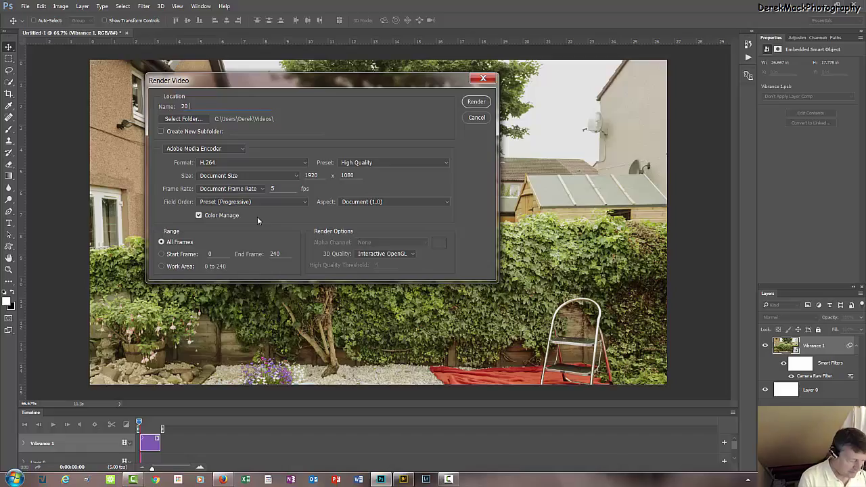
{"action": "type", "text": " econds to trim your"}
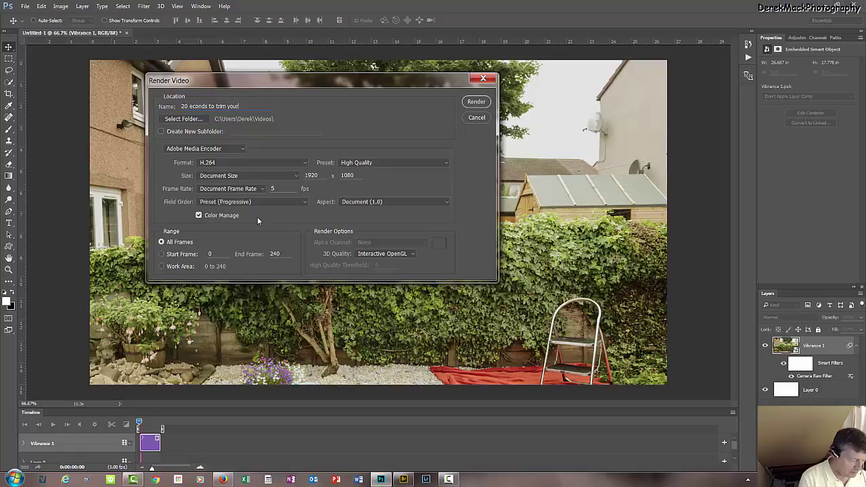
{"action": "type", "text": " bush"}
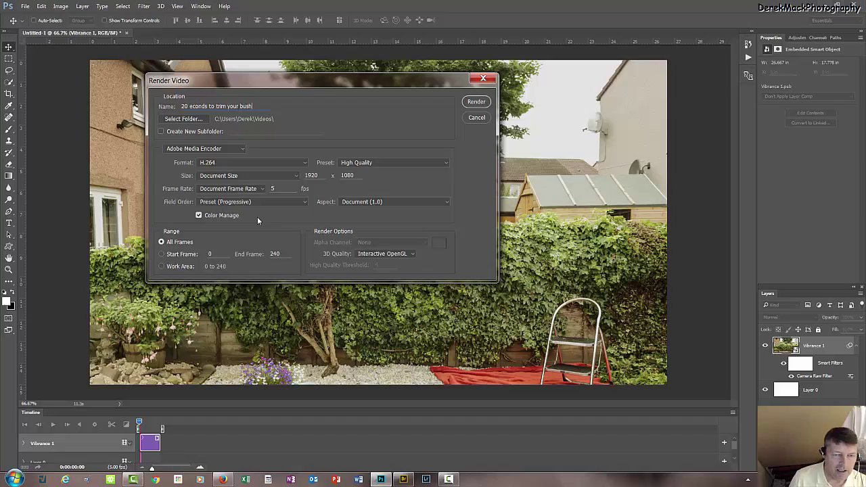
Start choosing the render folder and expand the Video Store (H:) drive under Computer.
{"action": "key", "text": "Return"}
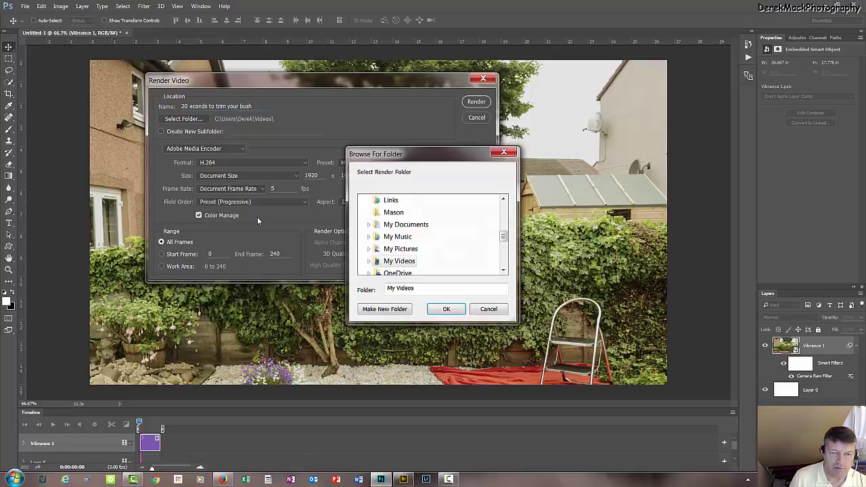
{"action": "left_click", "coordinate": [503, 270]}
{"action": "left_click", "coordinate": [503, 271]}
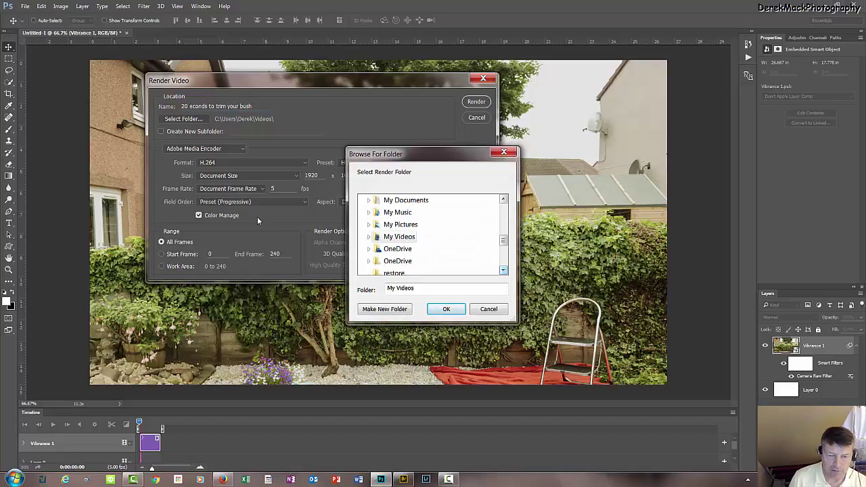
{"action": "left_click", "coordinate": [503, 270]}
{"action": "left_click", "coordinate": [503, 271]}
{"action": "left_click", "coordinate": [503, 270]}
{"action": "left_click", "coordinate": [503, 270]}
{"action": "left_click", "coordinate": [503, 271]}
{"action": "left_click", "coordinate": [503, 271]}
{"action": "left_click", "coordinate": [504, 271]}
{"action": "left_click", "coordinate": [503, 271]}
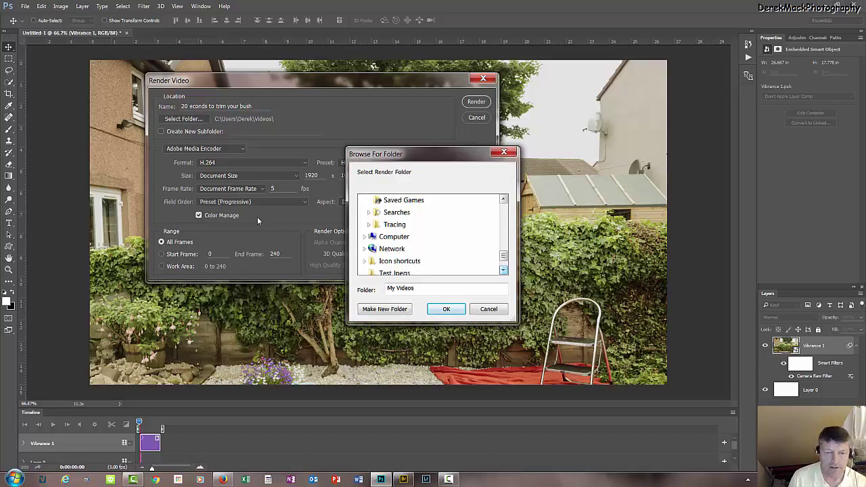
{"action": "left_click", "coordinate": [364, 236]}
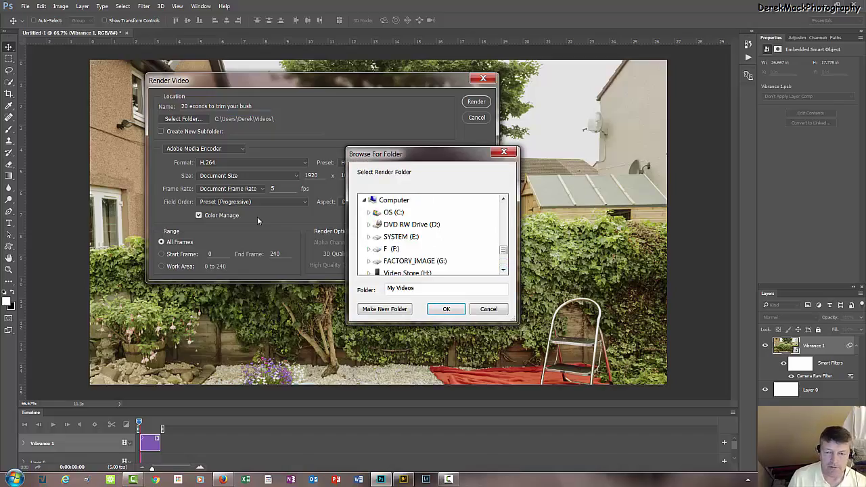
{"action": "left_click", "coordinate": [503, 270]}
{"action": "left_click", "coordinate": [503, 270]}
{"action": "left_click", "coordinate": [389, 249]}
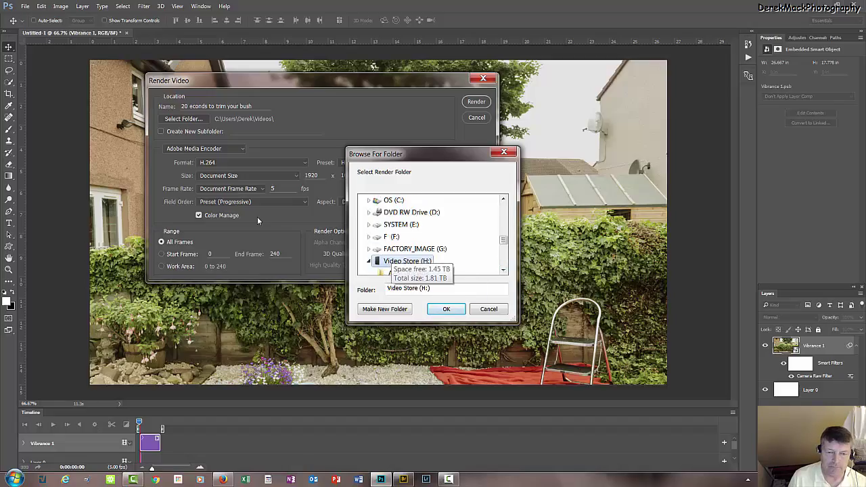
Open the Canon 5D3 folder on the Video Store (H:) drive as the render location.
{"action": "left_click", "coordinate": [503, 271]}
{"action": "left_click", "coordinate": [503, 270]}
{"action": "left_click", "coordinate": [503, 270]}
{"action": "left_click", "coordinate": [503, 271]}
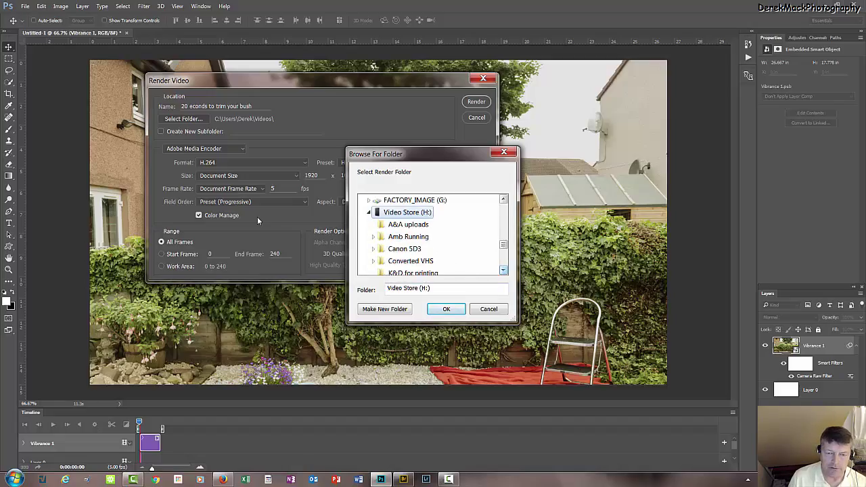
{"action": "left_click", "coordinate": [503, 270]}
{"action": "left_click", "coordinate": [404, 236]}
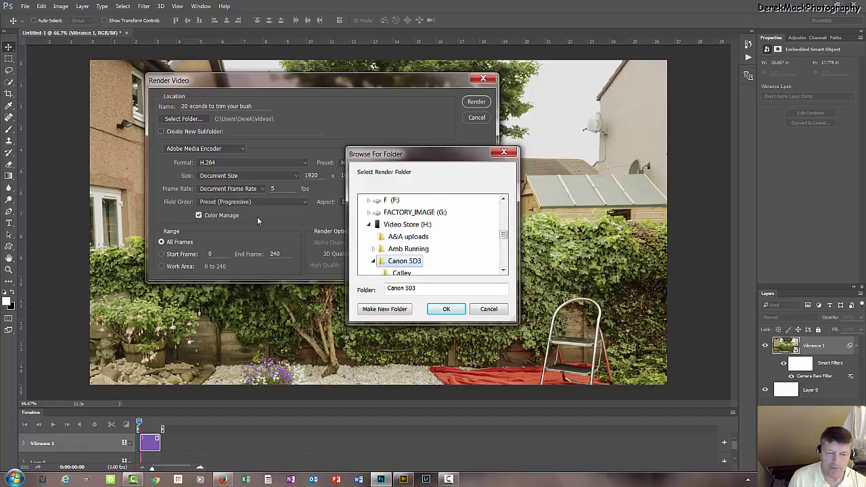
Choose the Timelapse folder inside Canon 5D3 as the render location and confirm it.
{"action": "left_click", "coordinate": [503, 271]}
{"action": "left_click", "coordinate": [503, 271]}
{"action": "left_click", "coordinate": [503, 270]}
{"action": "left_click", "coordinate": [503, 270]}
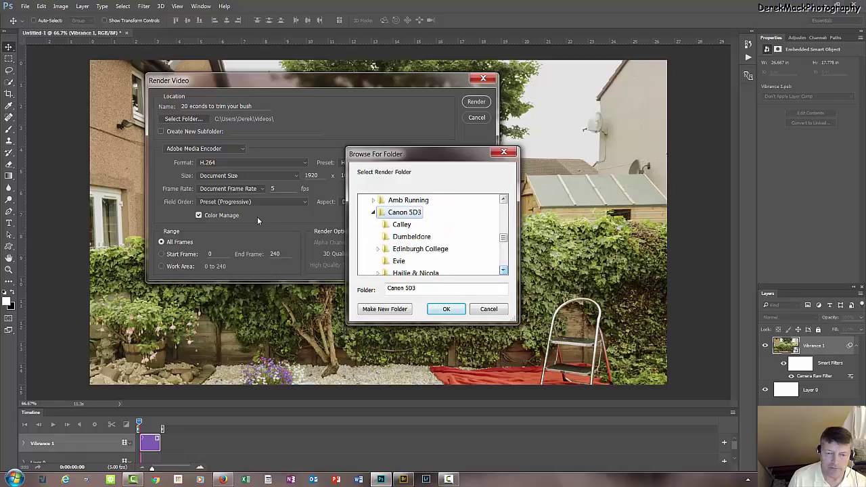
{"action": "left_click", "coordinate": [503, 271]}
{"action": "left_click", "coordinate": [504, 271]}
{"action": "left_click", "coordinate": [503, 271]}
{"action": "left_click", "coordinate": [503, 271]}
{"action": "left_click", "coordinate": [503, 270]}
{"action": "left_click", "coordinate": [503, 270]}
{"action": "left_click", "coordinate": [503, 270]}
{"action": "left_click", "coordinate": [503, 271]}
{"action": "left_click", "coordinate": [503, 270]}
{"action": "left_click", "coordinate": [503, 271]}
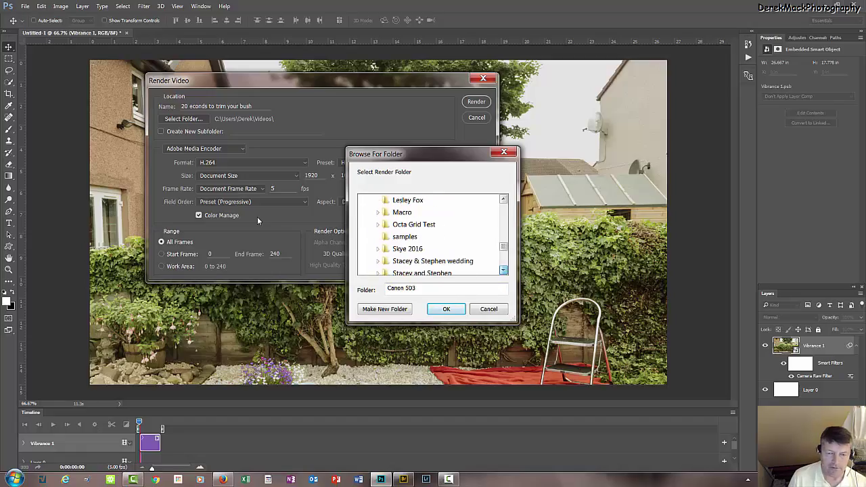
{"action": "left_click", "coordinate": [503, 270]}
{"action": "left_click", "coordinate": [503, 270]}
{"action": "left_click", "coordinate": [503, 270]}
{"action": "left_click", "coordinate": [408, 248]}
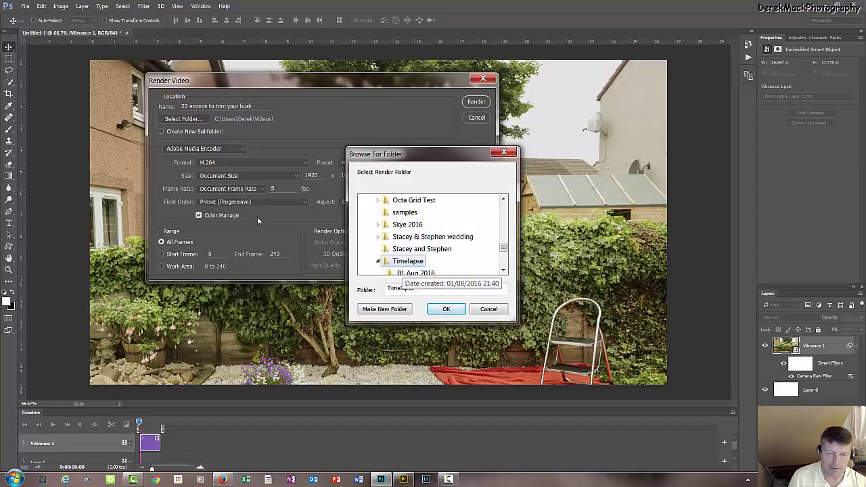
{"action": "left_click", "coordinate": [504, 270]}
{"action": "left_click", "coordinate": [503, 271]}
{"action": "left_click", "coordinate": [503, 270]}
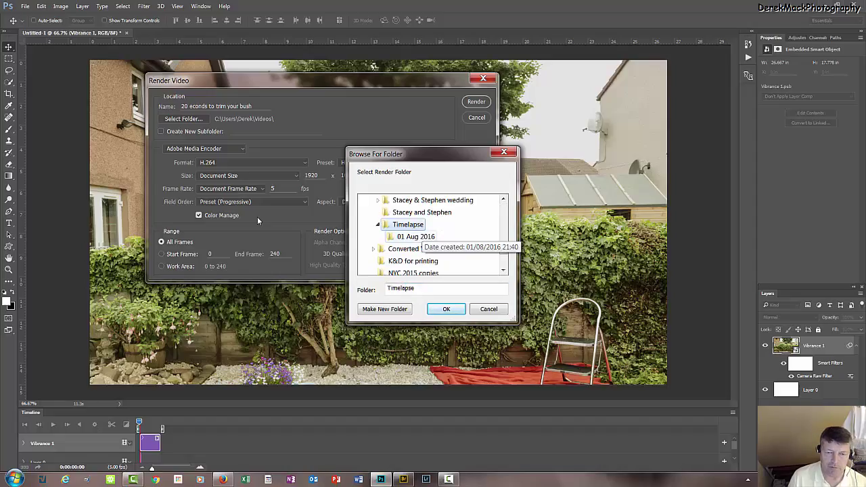
{"action": "key", "text": "Return"}
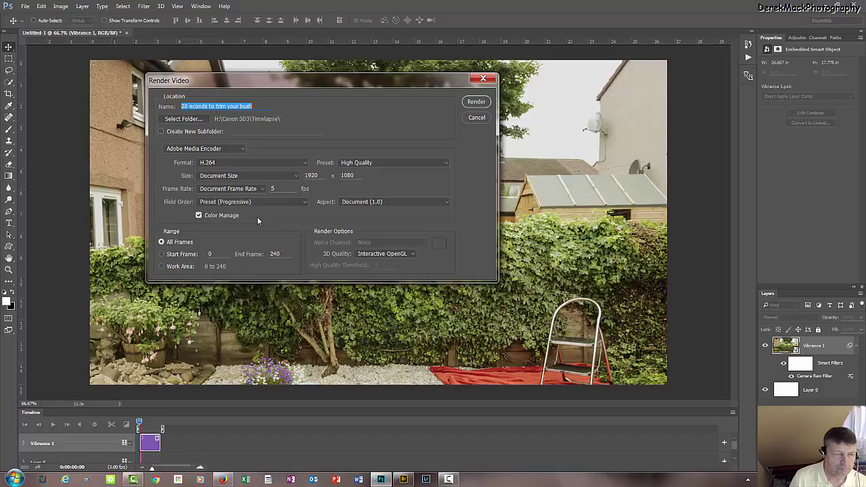
Correct the video name to "20 seconds to trim your bush" and render it.
{"action": "left_click", "coordinate": [190, 106]}
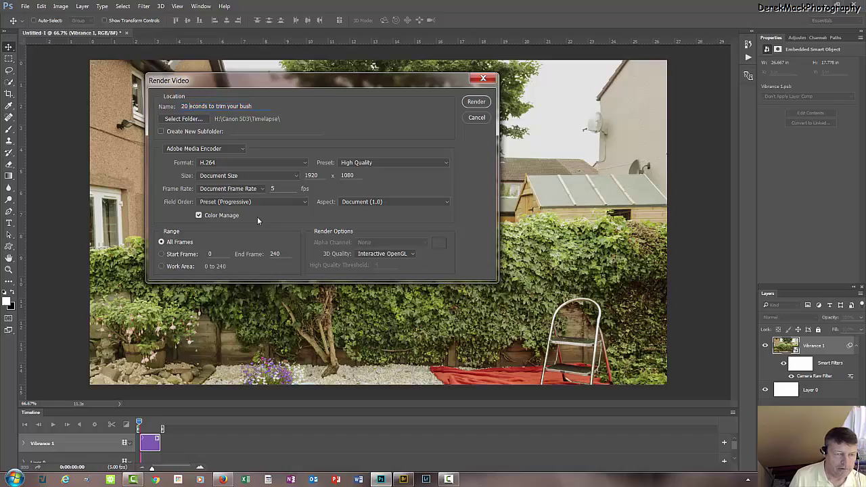
{"action": "type", "text": "s"}
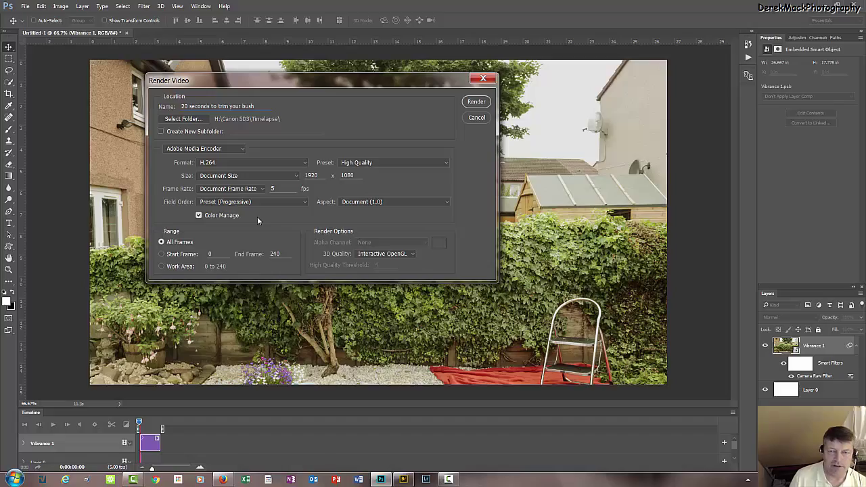
{"action": "key", "text": "Return"}
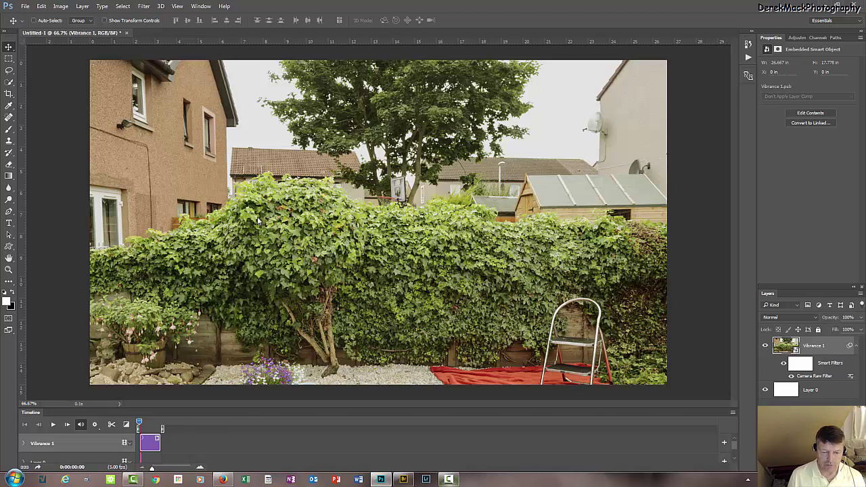
Switch to Adobe Bridge and view the Timelapse folder to check for the rendered video.
{"action": "left_click", "coordinate": [404, 479]}
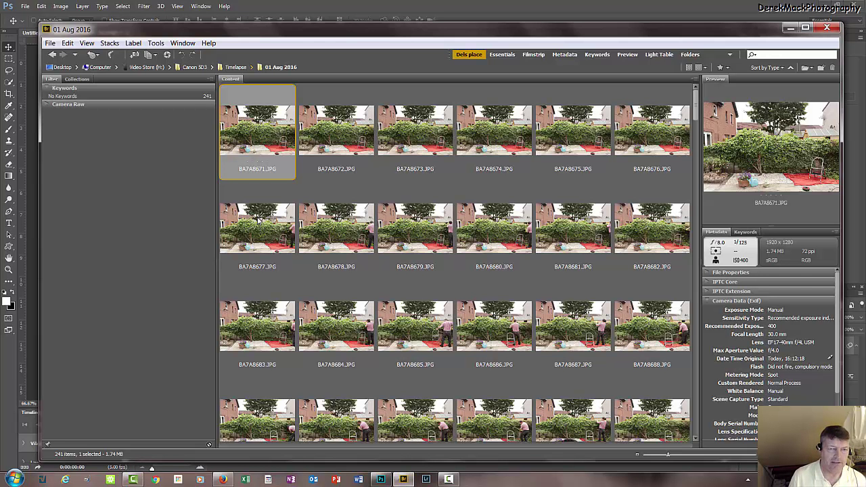
{"action": "left_click", "coordinate": [235, 67]}
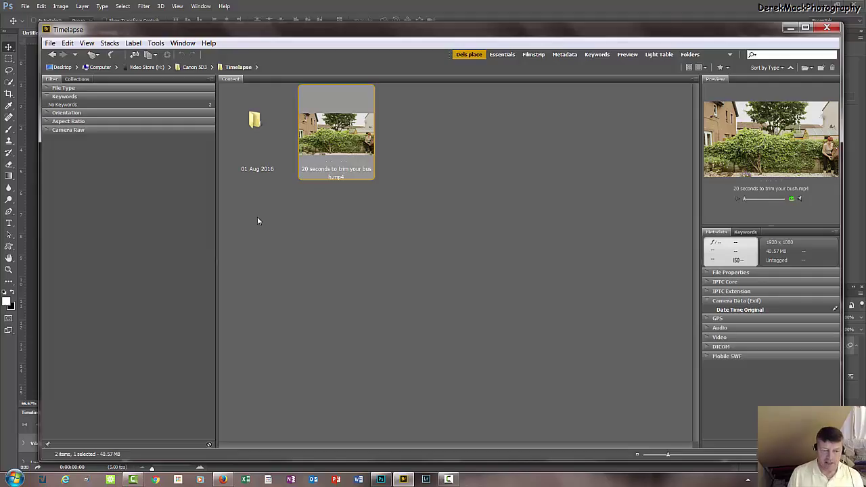
Switch to Camtasia Studio and start importing media, browsing to the Video Store (H:) drive.
{"action": "mouse_move", "coordinate": [134, 479]}
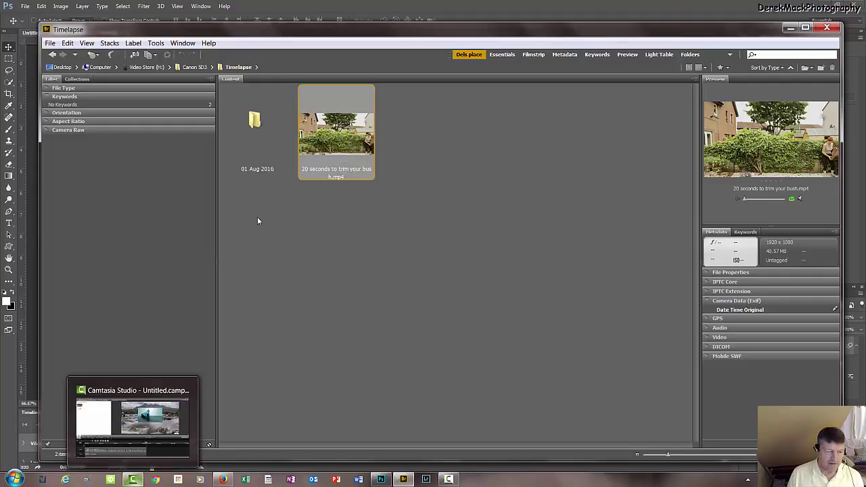
{"action": "left_click", "coordinate": [134, 422]}
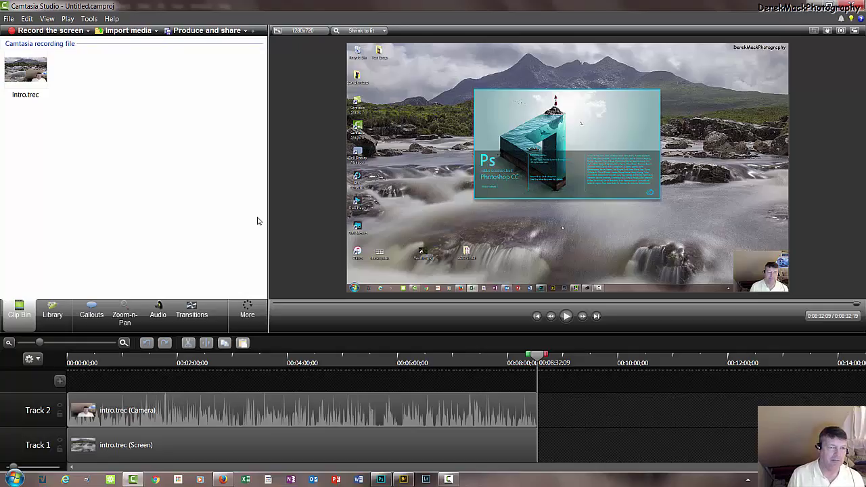
{"action": "left_click", "coordinate": [127, 31]}
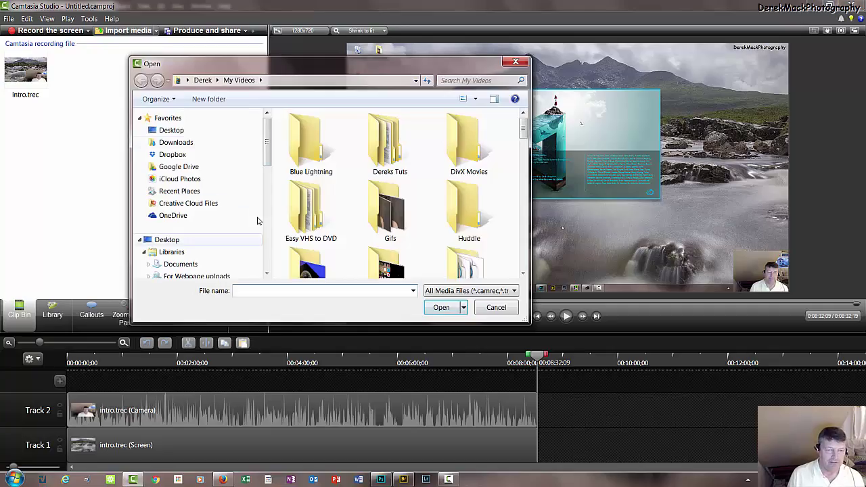
{"action": "scroll", "coordinate": [257, 221], "scroll_direction": "down", "scroll_amount": 1}
{"action": "scroll", "coordinate": [257, 220], "scroll_direction": "down", "scroll_amount": 3}
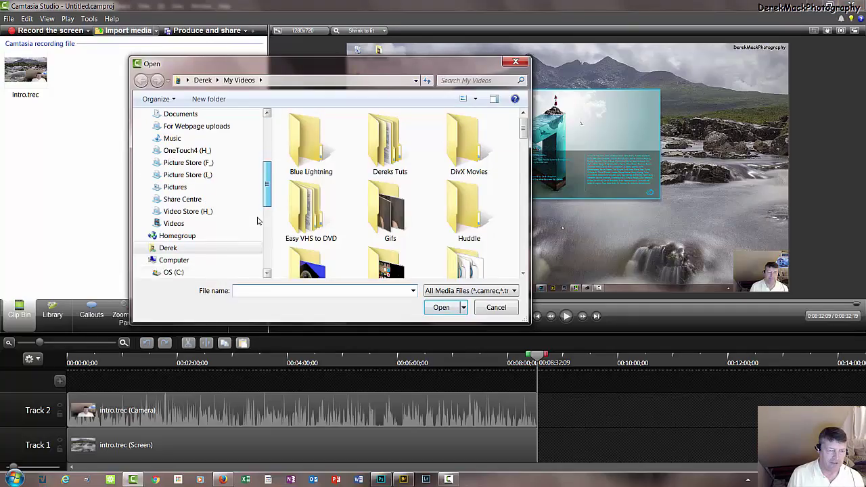
{"action": "left_click", "coordinate": [257, 220]}
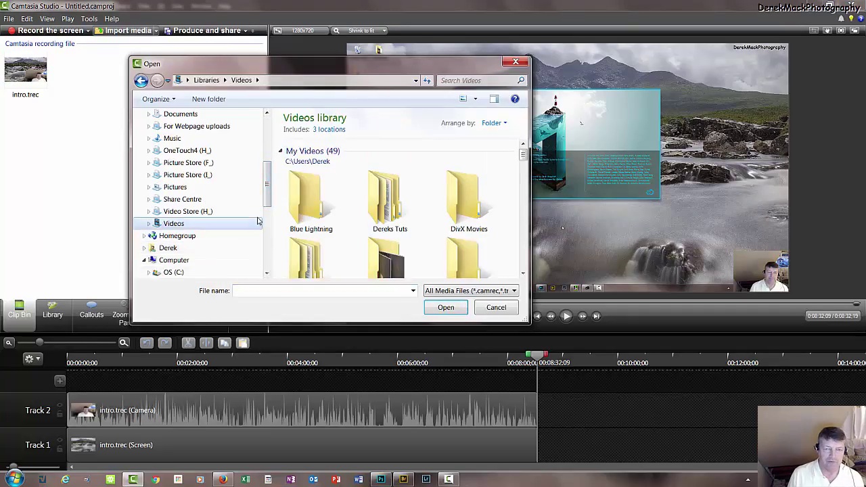
{"action": "key", "text": "Up"}
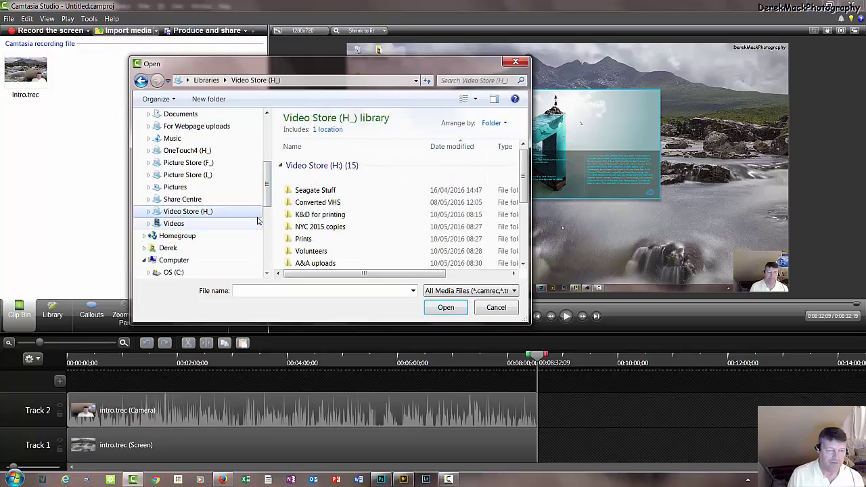
{"action": "left_click", "coordinate": [287, 80]}
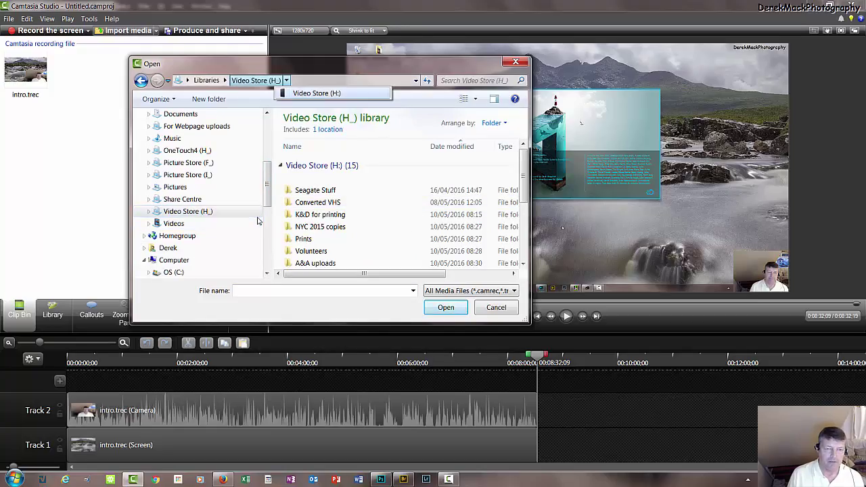
{"action": "left_click", "coordinate": [317, 93]}
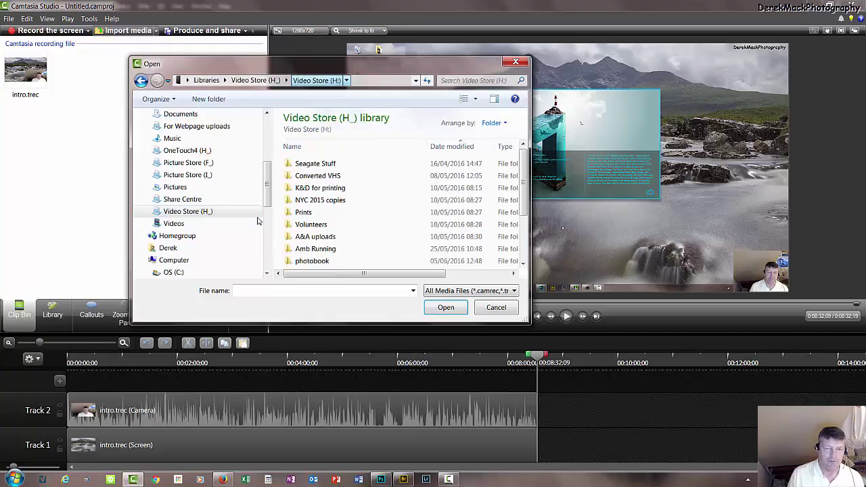
Import "20 seconds to trim your bush.mp4" from the Timelapse folder inside Canon 5D3.
{"action": "left_click", "coordinate": [346, 81]}
{"action": "left_click", "coordinate": [369, 117]}
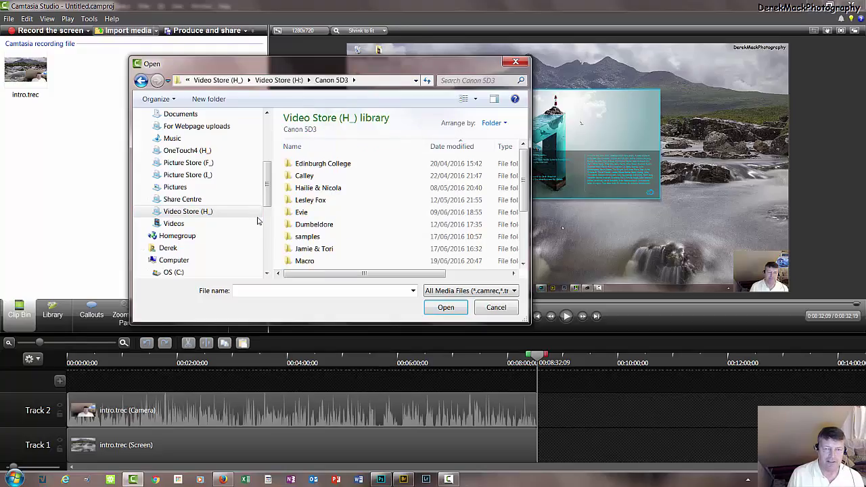
{"action": "left_click", "coordinate": [353, 81]}
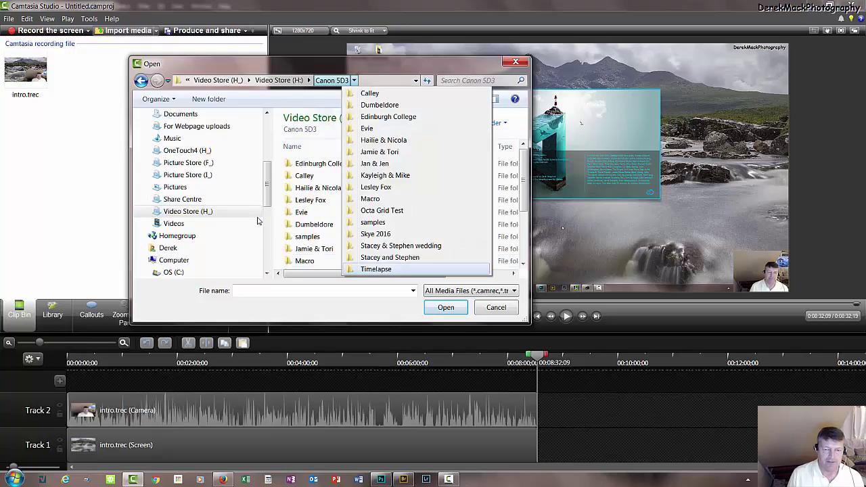
{"action": "left_click", "coordinate": [375, 268]}
{"action": "left_click", "coordinate": [345, 176]}
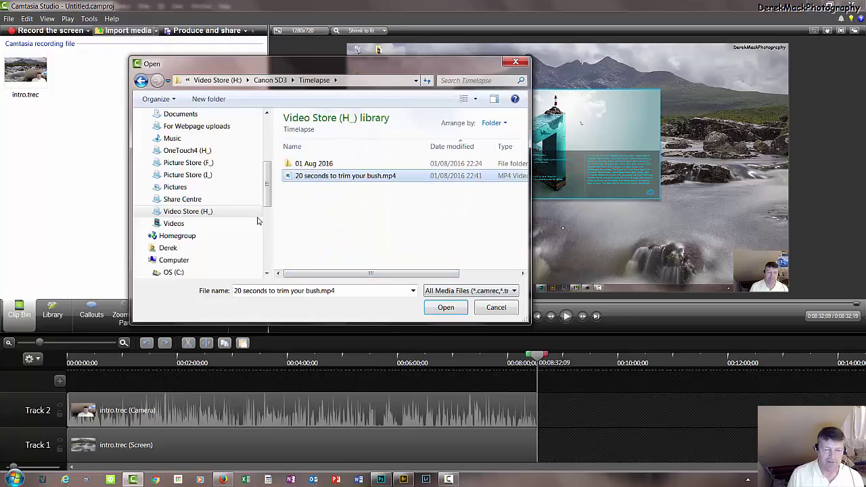
{"action": "key", "text": "Return"}
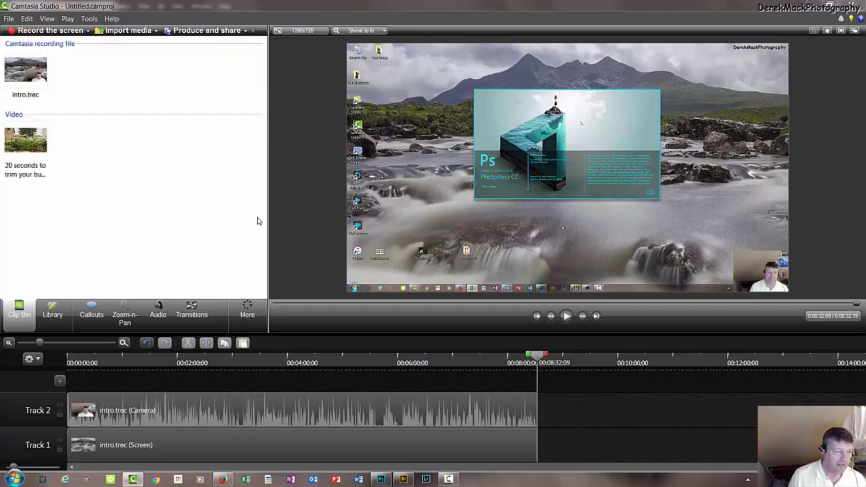
Place the imported time-lapse clip on Track 3, starting where the intro recording ends.
{"action": "left_click", "coordinate": [33, 146]}
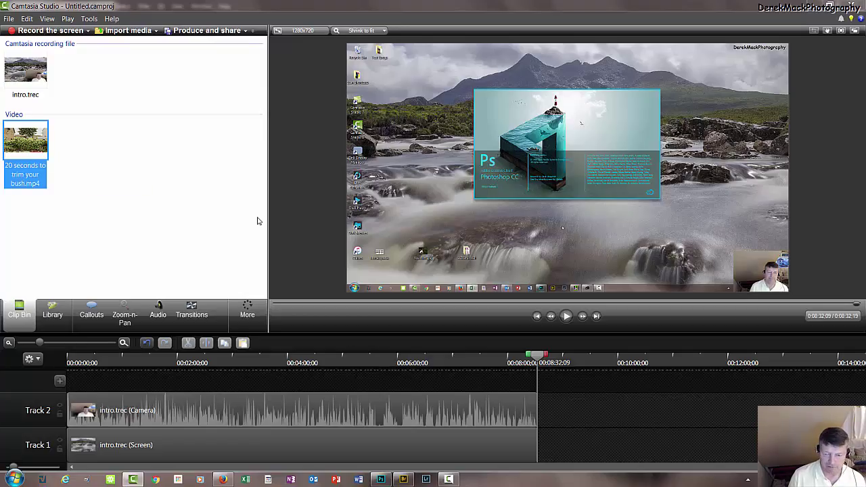
{"action": "left_click_drag", "start_coordinate": [259, 220], "coordinate": [616, 378]}
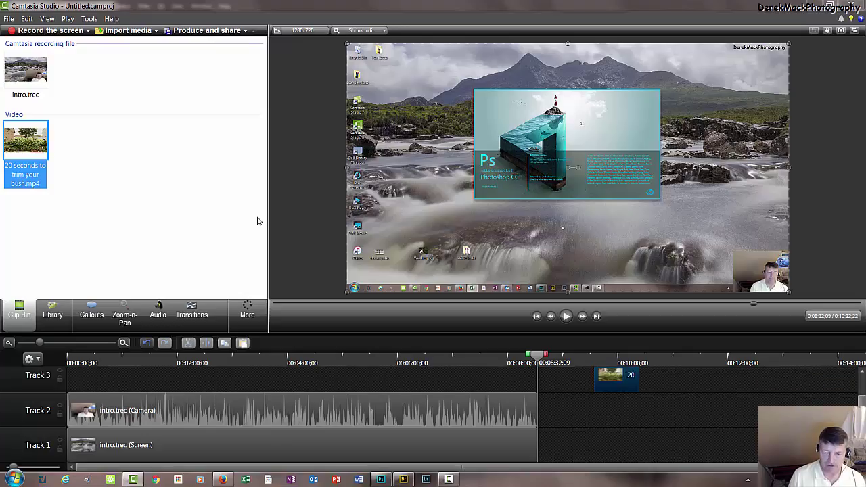
{"action": "left_click_drag", "start_coordinate": [616, 379], "coordinate": [559, 378]}
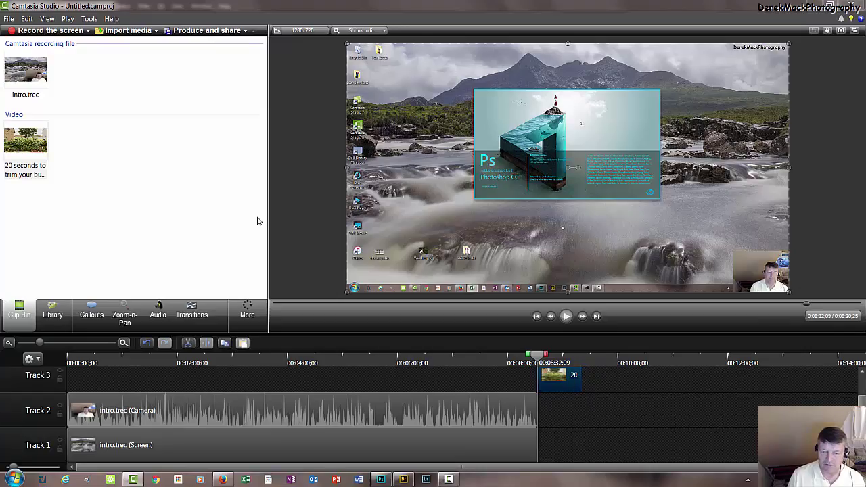
Preview the beginning of the time-lapse clip and return the playhead to the clip's start.
{"action": "left_click", "coordinate": [566, 315]}
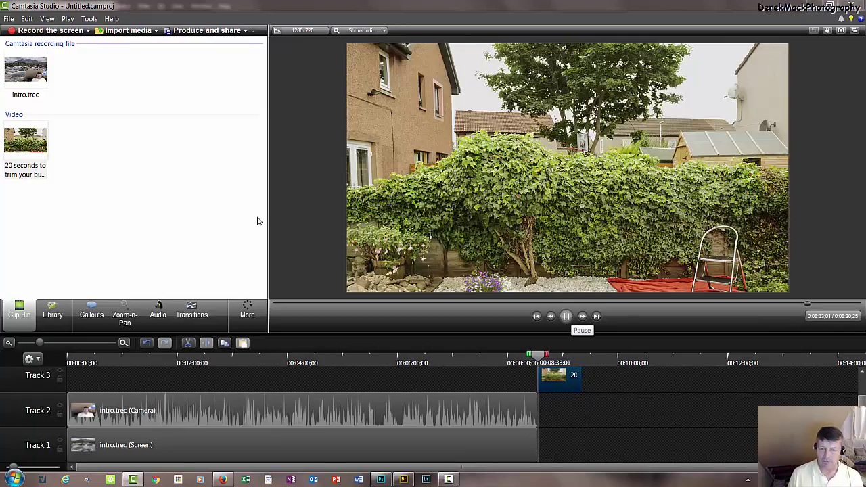
{"action": "left_click", "coordinate": [566, 316]}
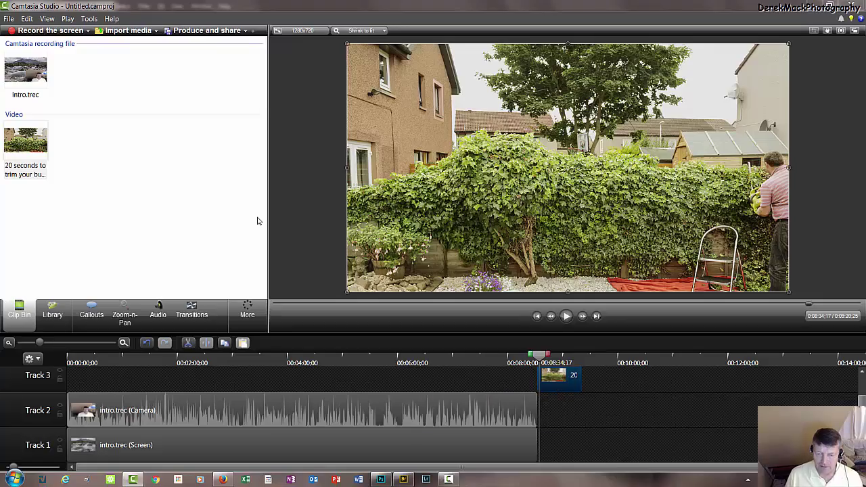
{"action": "key", "text": "ctrl+alt+Left"}
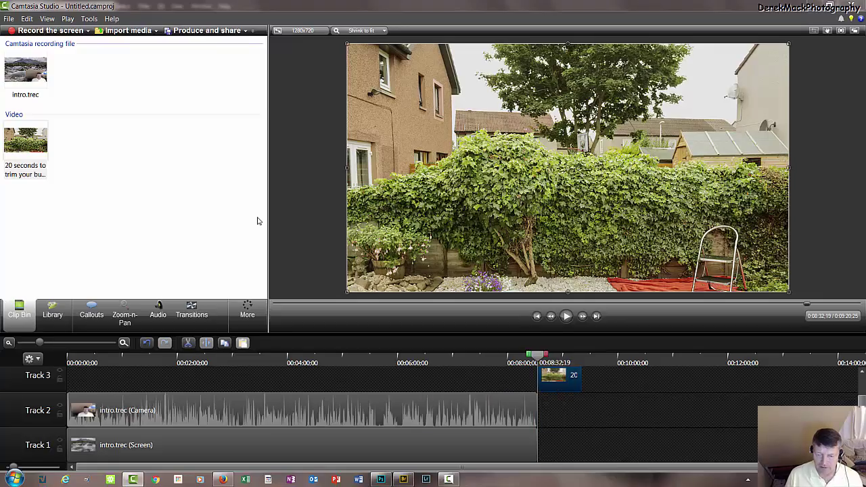
Set the time-lapse clip's speed to 250% of the original and play it through.
{"action": "right_click", "coordinate": [557, 383]}
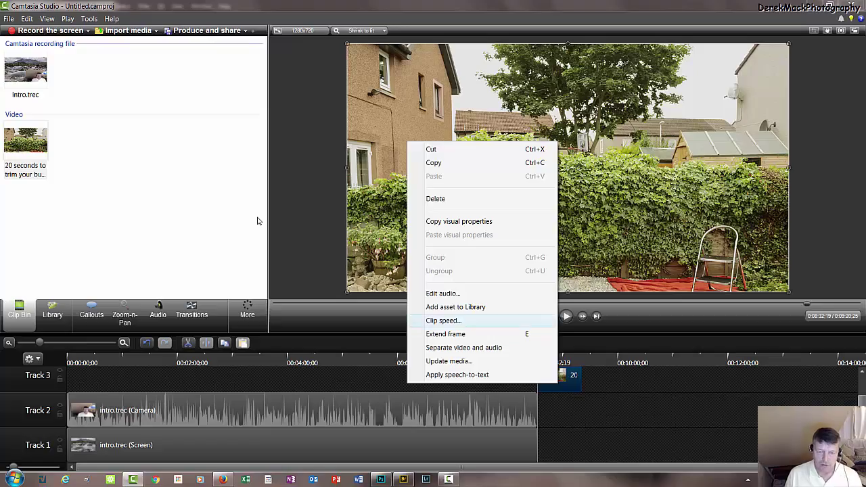
{"action": "left_click", "coordinate": [443, 320]}
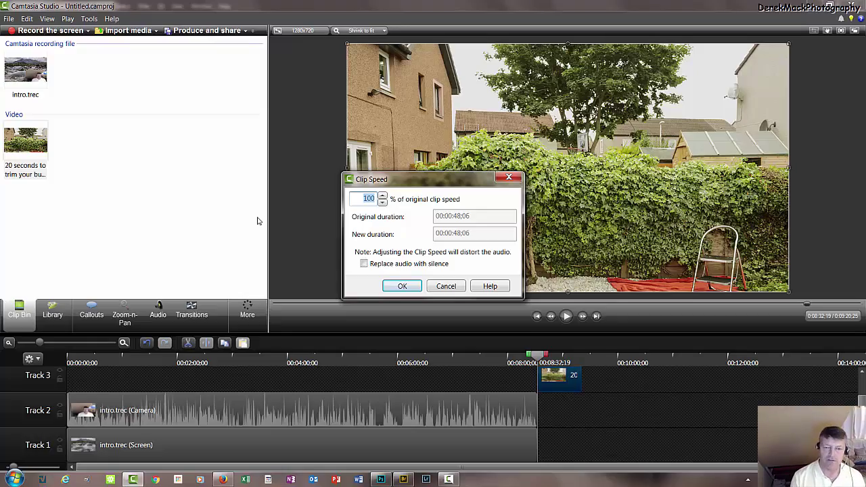
{"action": "type", "text": "1"}
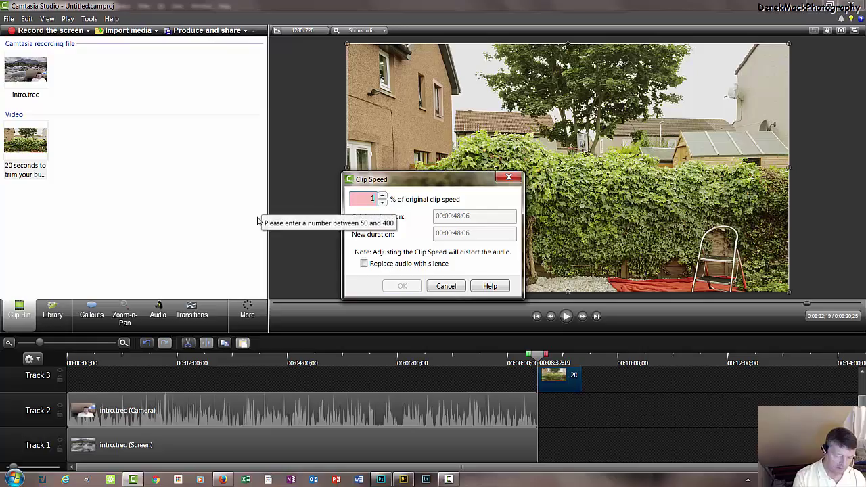
{"action": "type", "text": "5"}
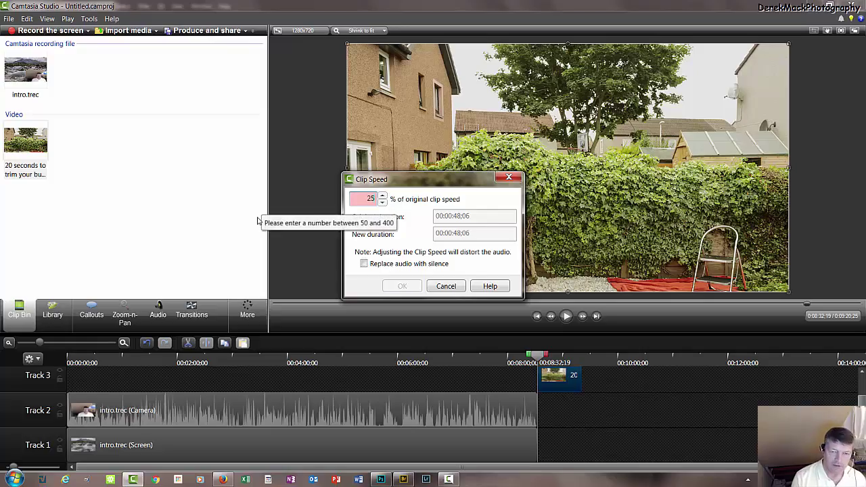
{"action": "type", "text": "0"}
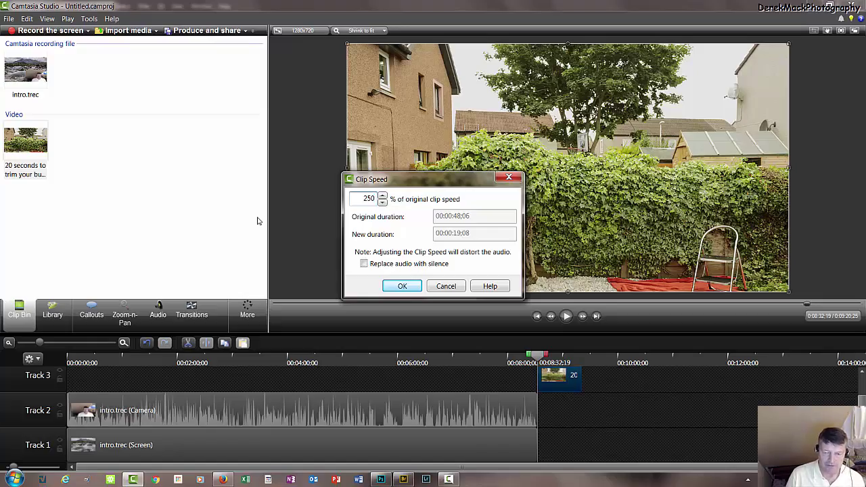
{"action": "key", "text": "Return"}
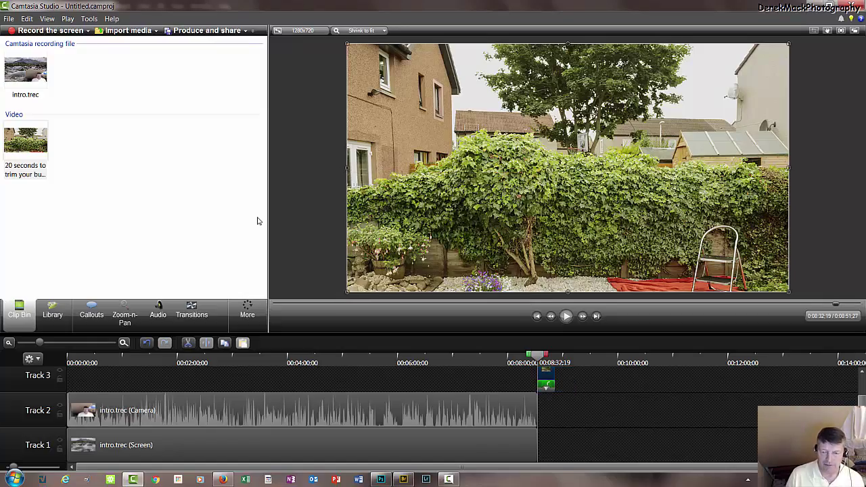
{"action": "left_click", "coordinate": [566, 315]}
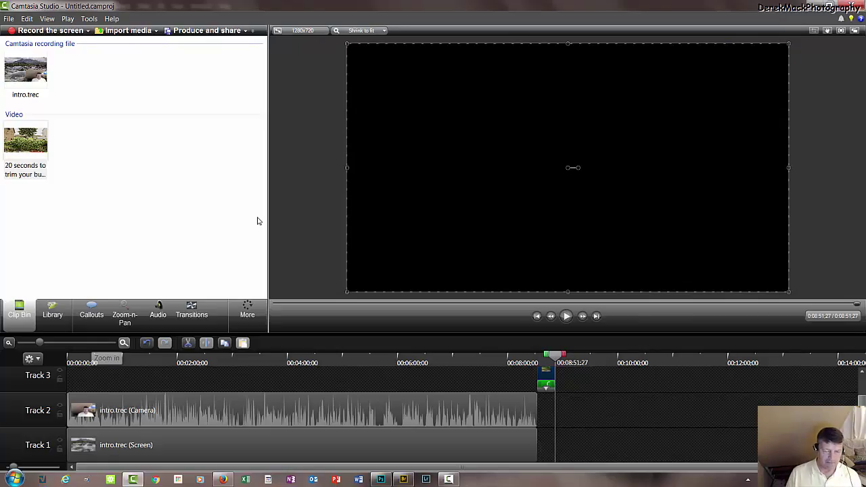
Step back and forth through the last frames of the time-lapse clip and play its ending.
{"action": "left_click", "coordinate": [124, 343]}
{"action": "left_click", "coordinate": [124, 343]}
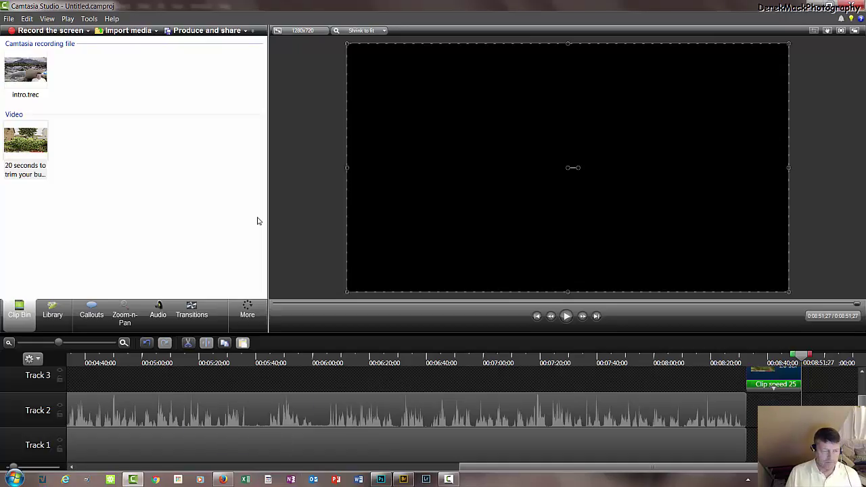
{"action": "key", "text": "ctrl+plus"}
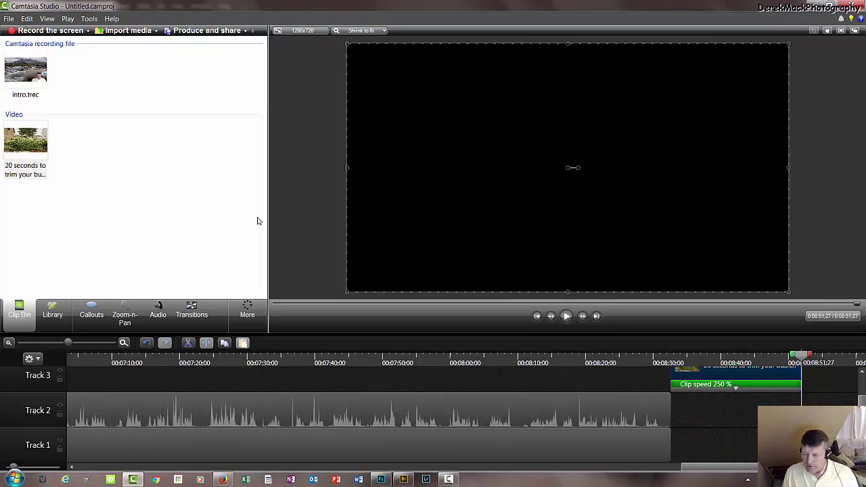
{"action": "key", "text": "Left"}
{"action": "key", "text": "Left"}
{"action": "key", "text": "Left"}
{"action": "key", "text": "Left"}
{"action": "key", "text": "Left"}
{"action": "key", "text": "Left"}
{"action": "key", "text": "Left"}
{"action": "key", "text": "Left"}
{"action": "key", "text": "Left"}
{"action": "key", "text": "Left"}
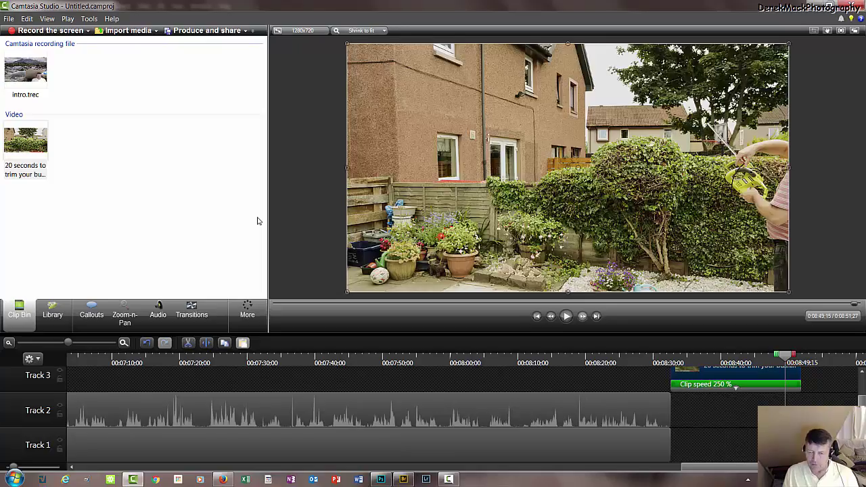
{"action": "key", "text": "Right"}
{"action": "key", "text": "Right"}
{"action": "key", "text": "Right"}
{"action": "key", "text": "Right"}
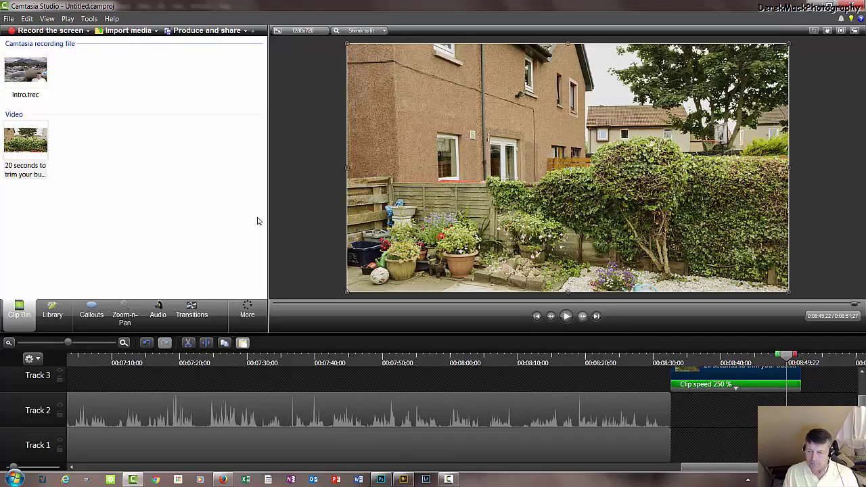
{"action": "key", "text": "space"}
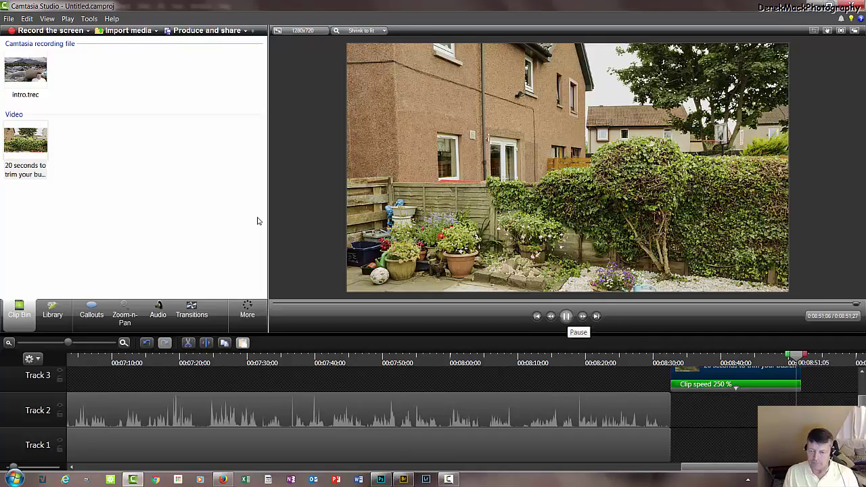
{"action": "key", "text": "space"}
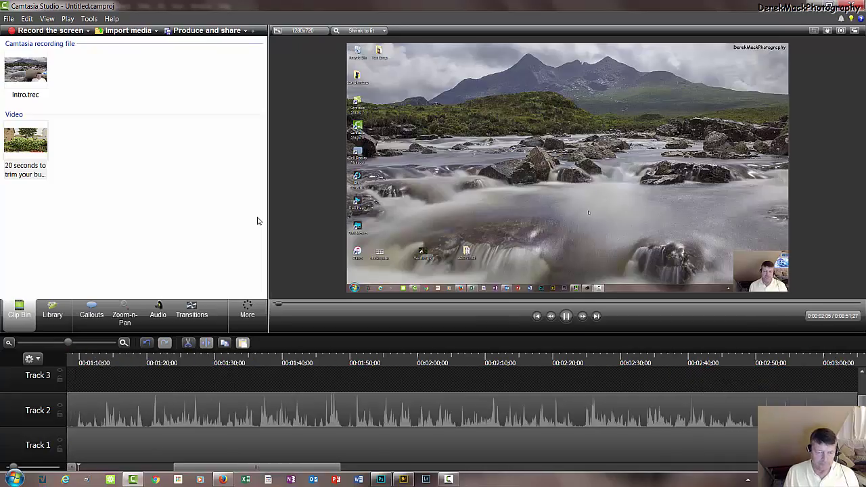
{"action": "key", "text": "space"}
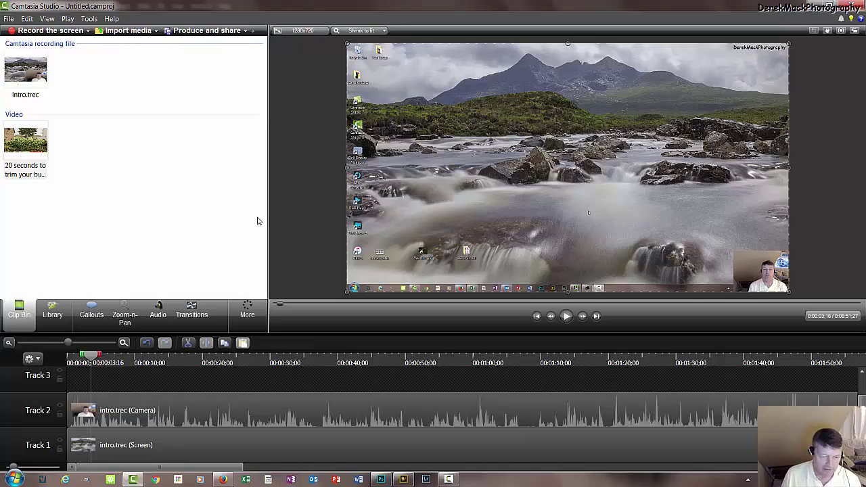
Play the time-lapse clip through from its start at 0:08:32:19 and bring the end of the clip back into view.
{"action": "scroll", "coordinate": [257, 221], "scroll_direction": "right", "scroll_amount": 20}
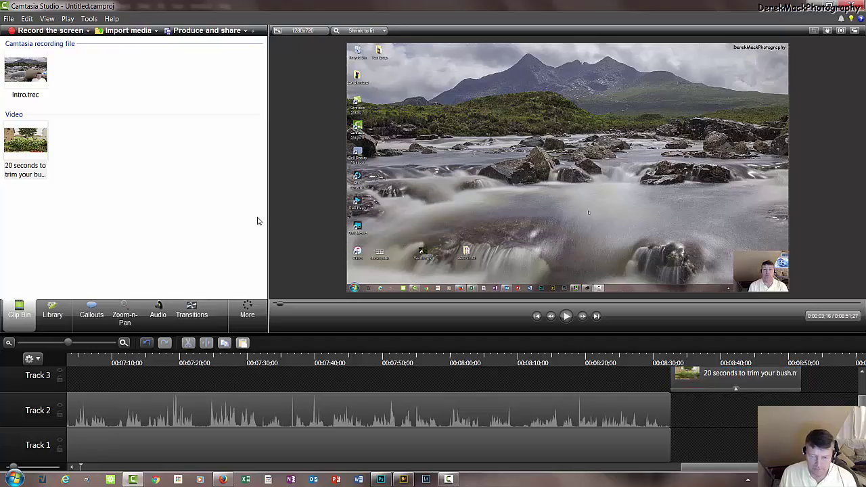
{"action": "left_click_drag", "start_coordinate": [525, 355], "coordinate": [671, 355]}
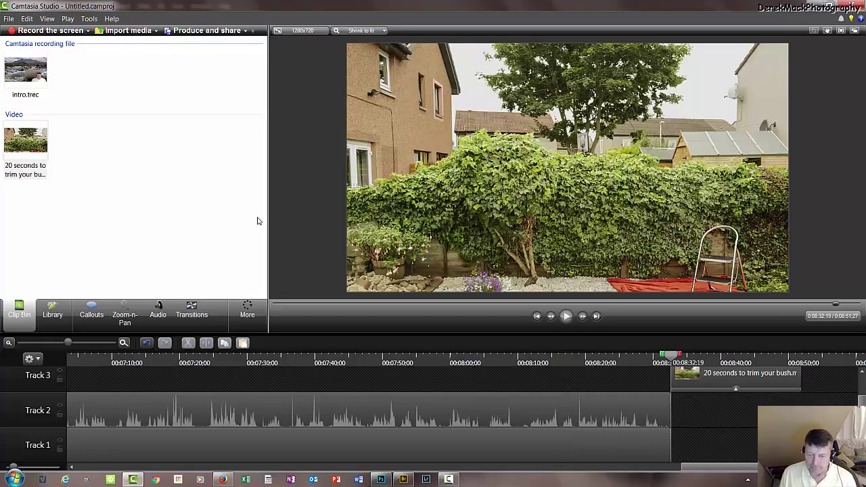
{"action": "key", "text": "space"}
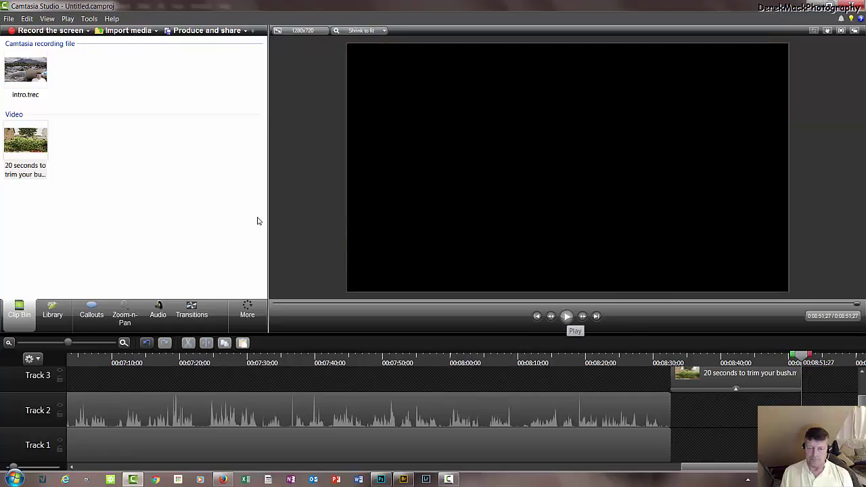
{"action": "key", "text": "space"}
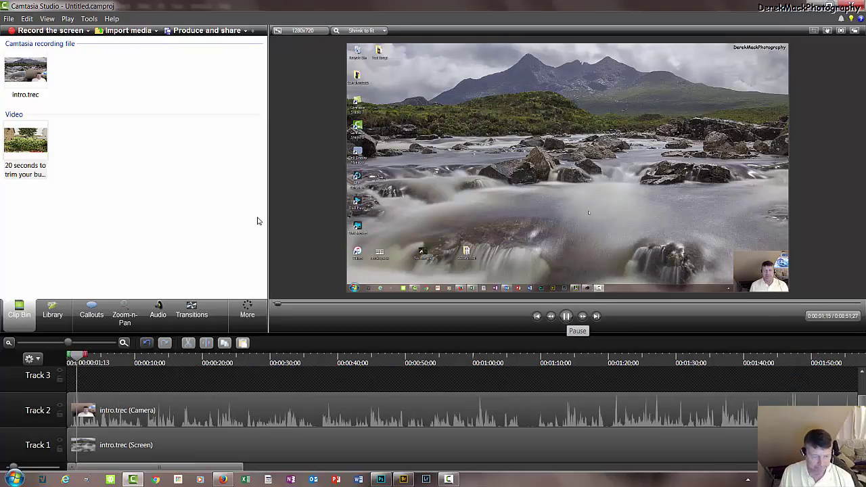
{"action": "left_click", "coordinate": [541, 409]}
{"action": "key", "text": "space"}
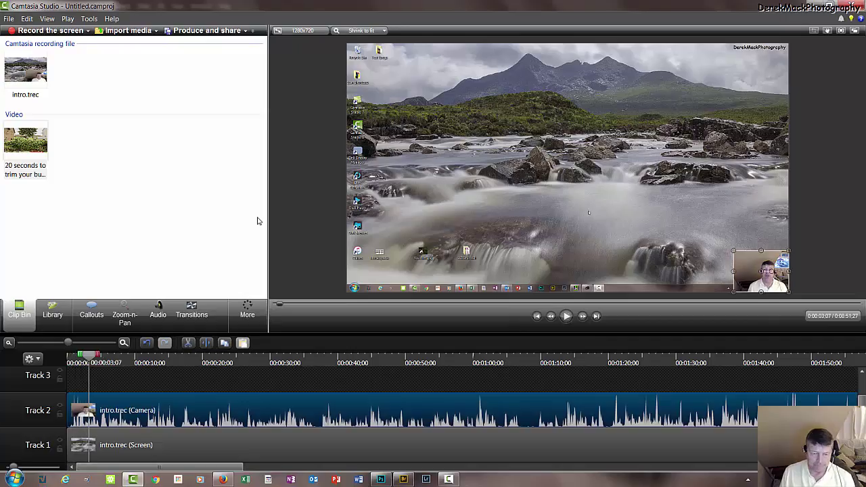
{"action": "left_click_drag", "start_coordinate": [159, 467], "coordinate": [764, 466]}
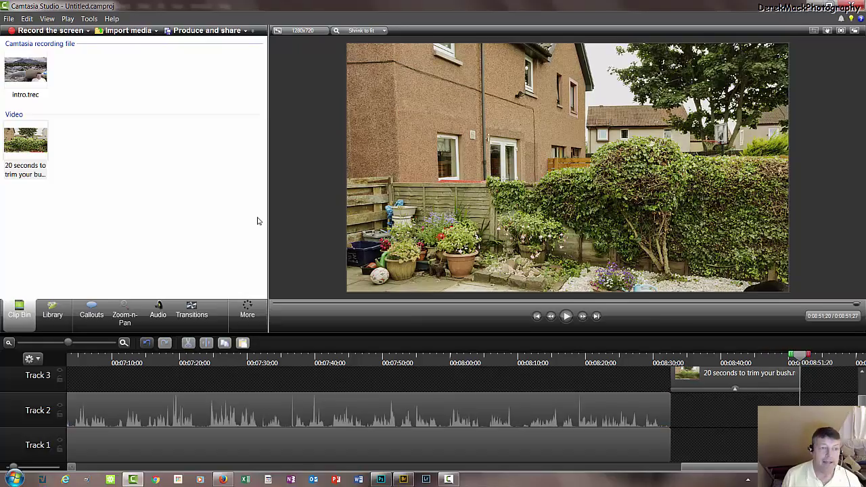
Switch to Adobe Bridge, add the last photo, BA7A8911.JPG, from the 01 Aug 2016 folder to Camtasia's media, and return to Camtasia Studio.
{"action": "key", "text": "alt+Tab"}
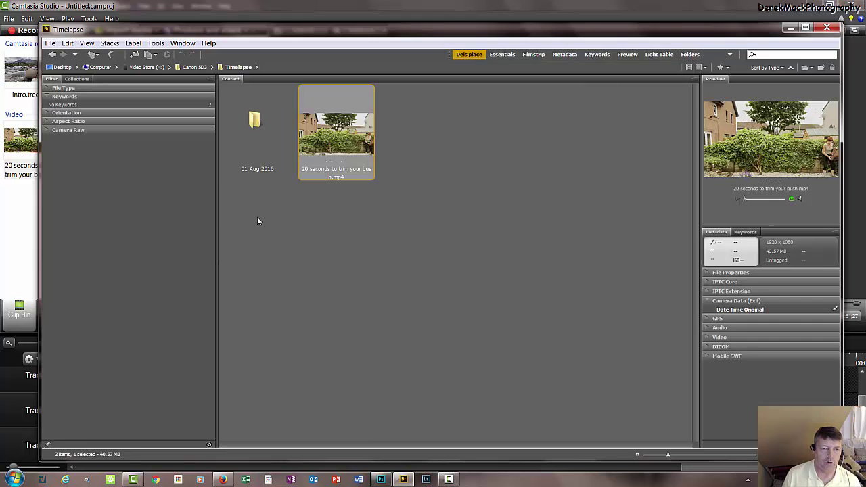
{"action": "key", "text": "Left"}
{"action": "key", "text": "Return"}
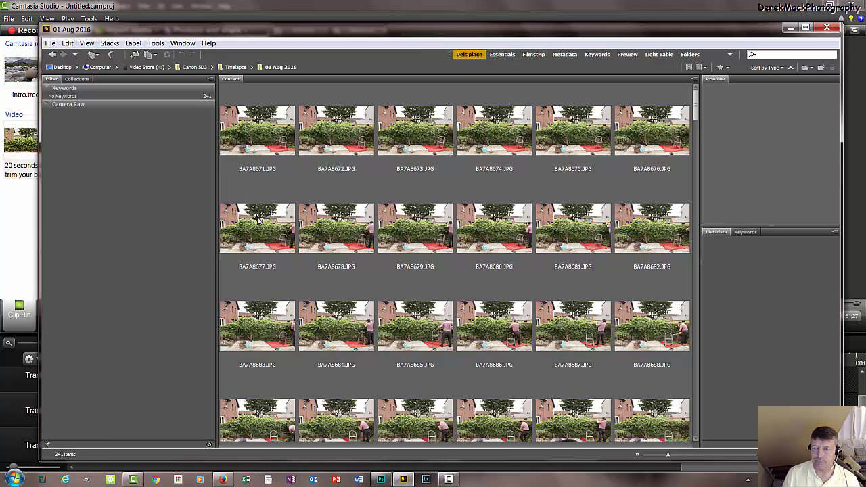
{"action": "scroll", "coordinate": [257, 219], "scroll_direction": "down", "scroll_amount": 20}
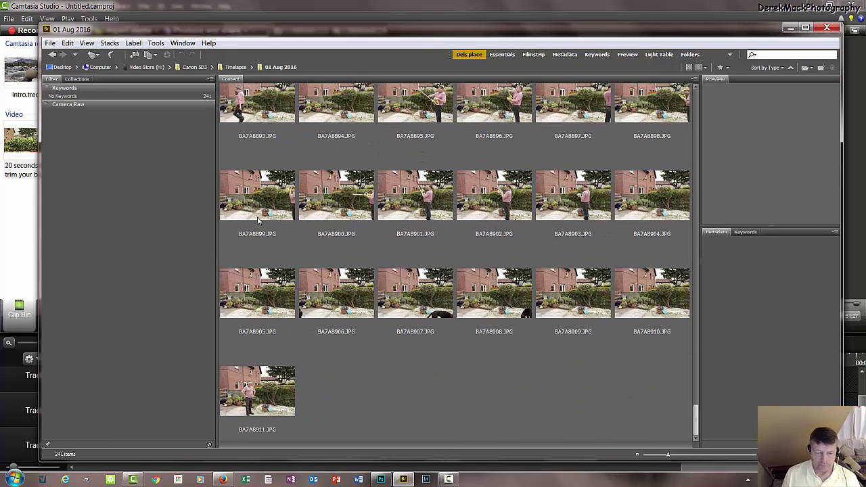
{"action": "key", "text": "End"}
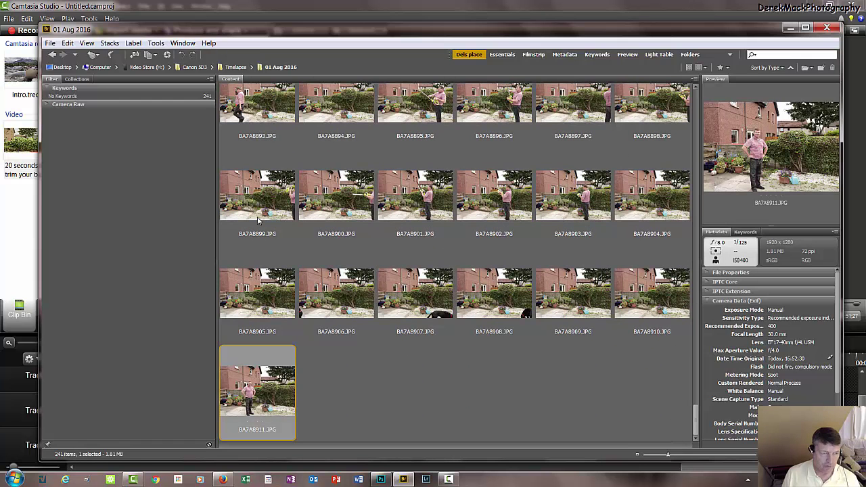
{"action": "left_click_drag", "start_coordinate": [251, 387], "coordinate": [17, 222]}
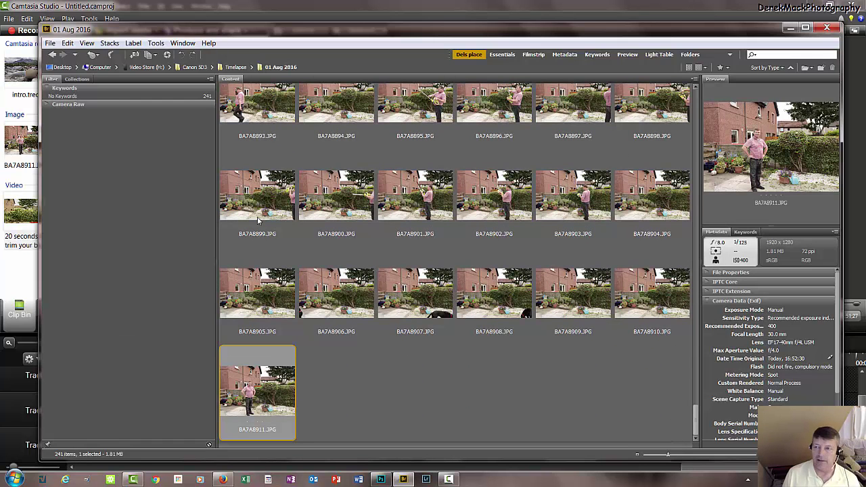
{"action": "left_click", "coordinate": [790, 28]}
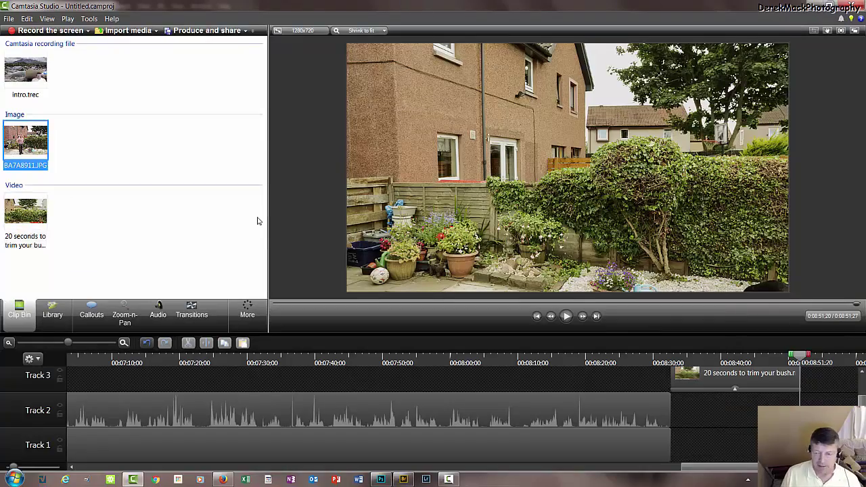
Place BA7A8911.JPG on Track 3 directly after the time-lapse clip and play it to the end.
{"action": "left_click_drag", "start_coordinate": [25, 142], "coordinate": [828, 381]}
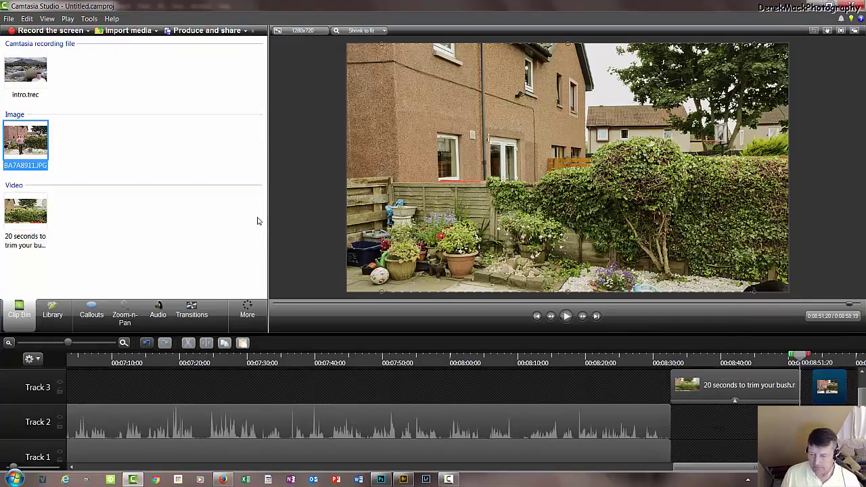
{"action": "left_click", "coordinate": [828, 387]}
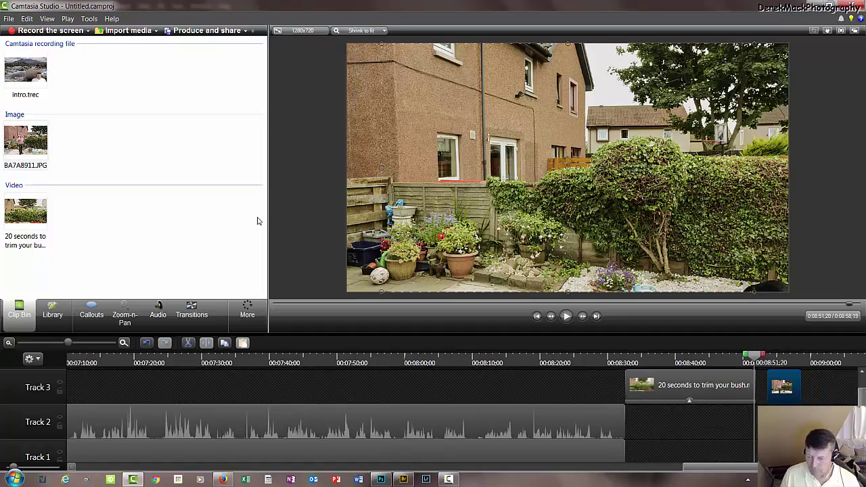
{"action": "left_click_drag", "start_coordinate": [784, 387], "coordinate": [772, 387]}
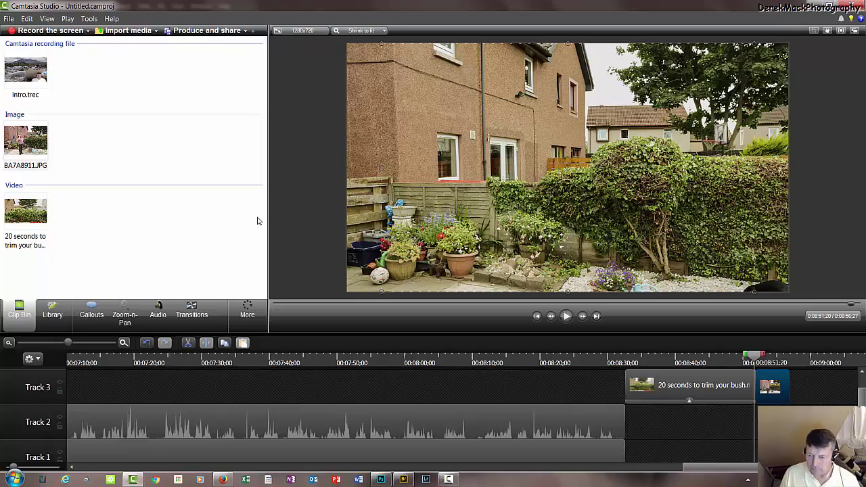
{"action": "left_click_drag", "start_coordinate": [754, 354], "coordinate": [763, 355]}
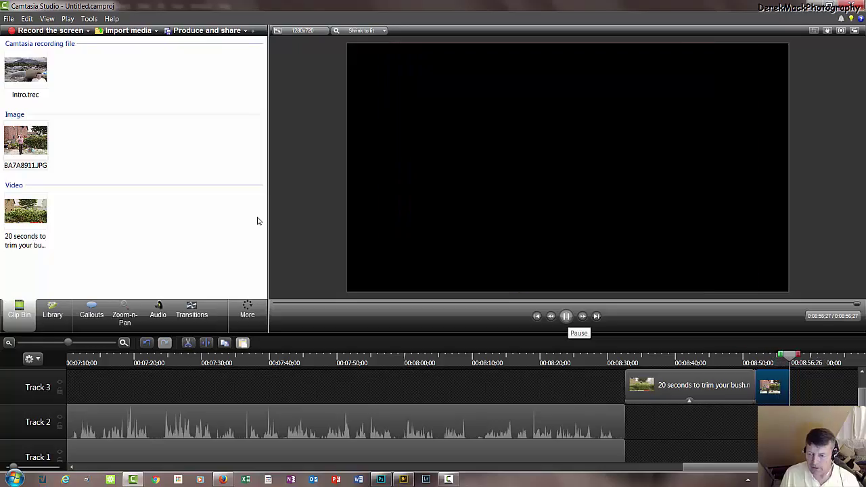
{"action": "left_click", "coordinate": [566, 316]}
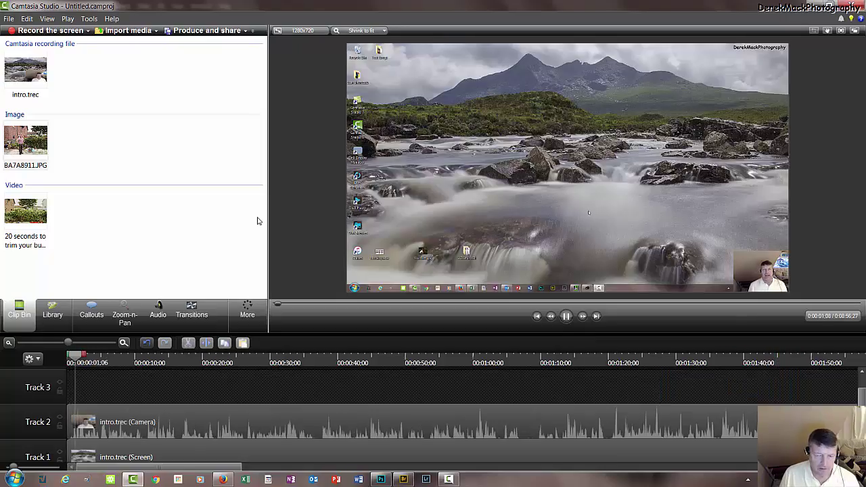
{"action": "key", "text": "space"}
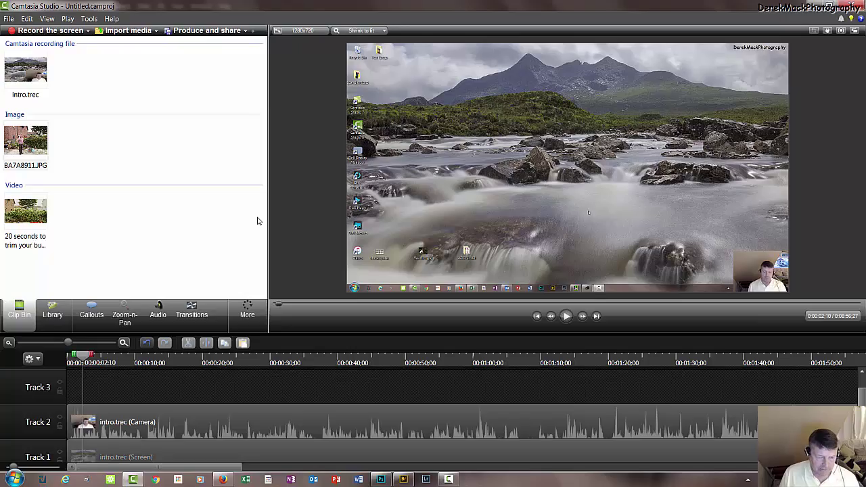
Shorten the BA7A8911.JPG photo on Track 3 to end at 0:08:53:27 and preview the change from time-lapse to photo.
{"action": "left_click_drag", "start_coordinate": [159, 466], "coordinate": [767, 467]}
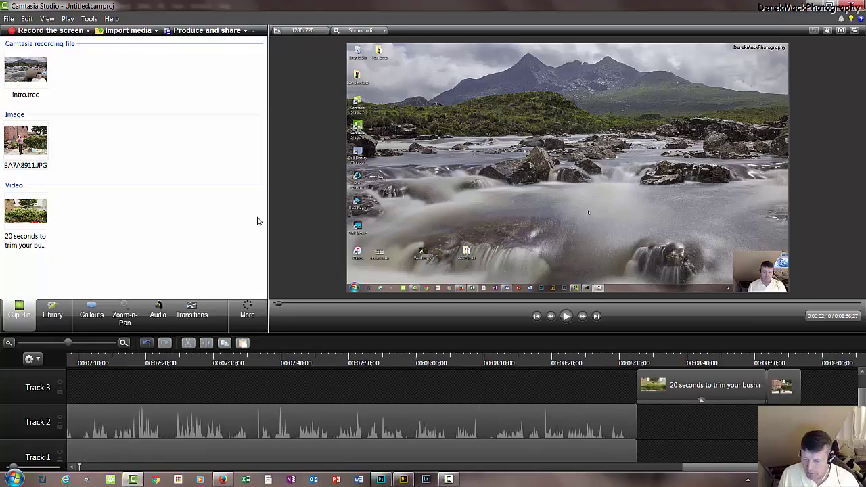
{"action": "left_click", "coordinate": [783, 386]}
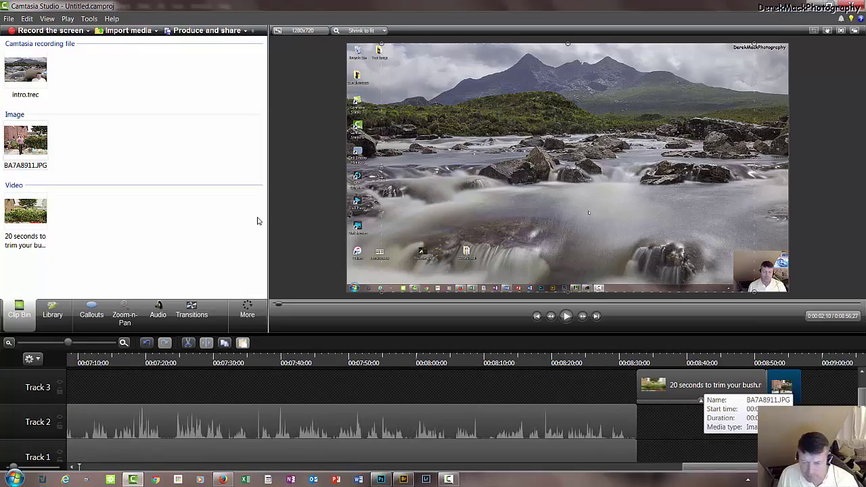
{"action": "left_click", "coordinate": [769, 361]}
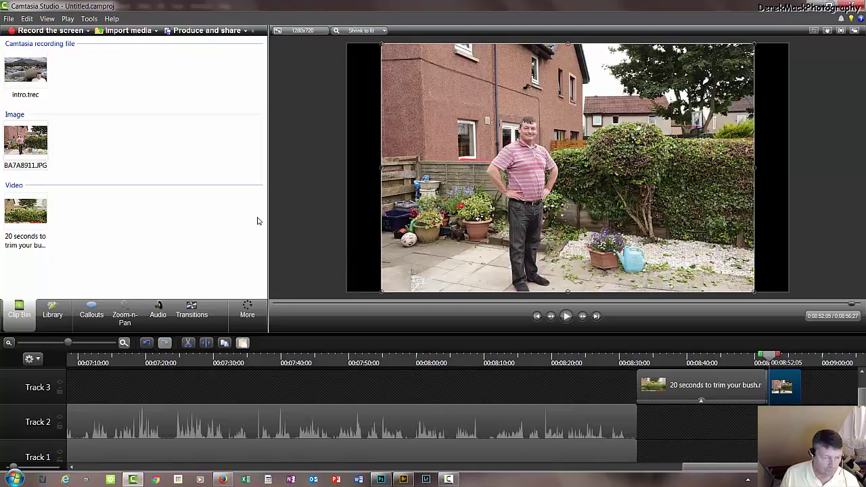
{"action": "left_click", "coordinate": [124, 342]}
{"action": "left_click", "coordinate": [124, 342]}
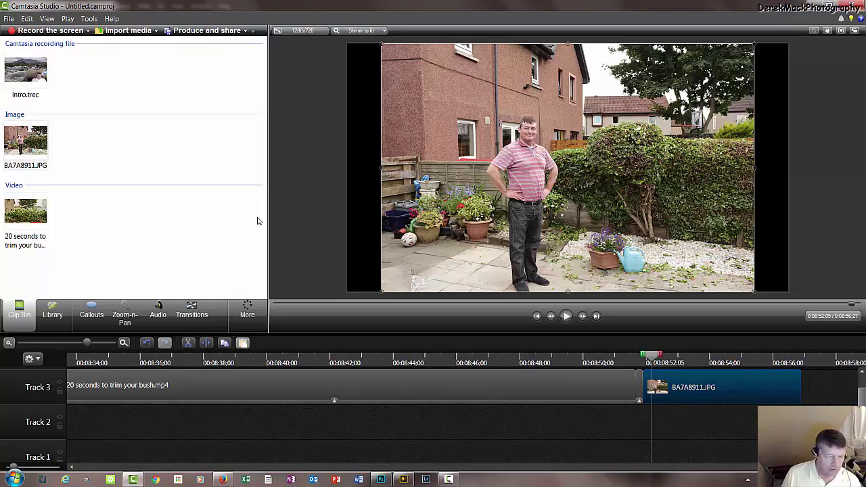
{"action": "left_click", "coordinate": [9, 342]}
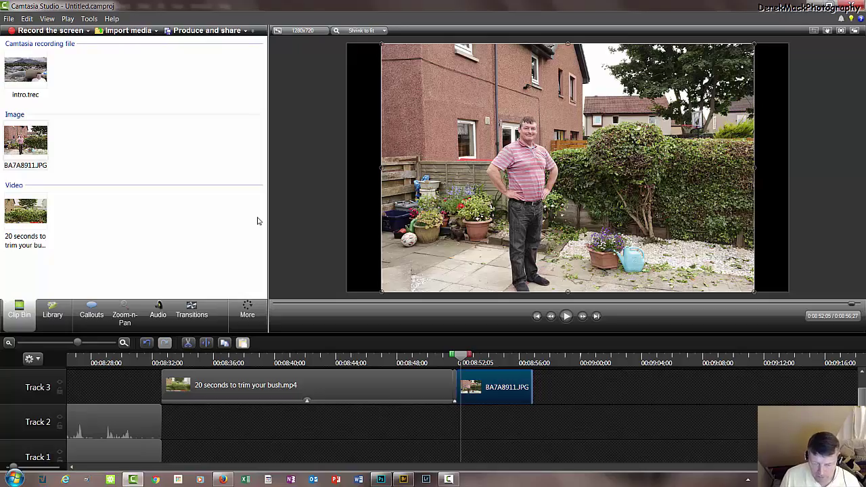
{"action": "left_click_drag", "start_coordinate": [532, 387], "coordinate": [487, 387]}
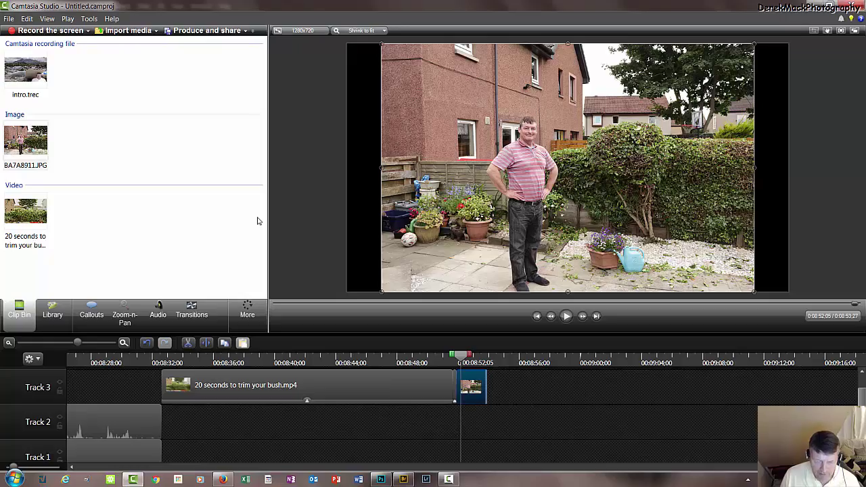
{"action": "left_click_drag", "start_coordinate": [461, 355], "coordinate": [438, 355]}
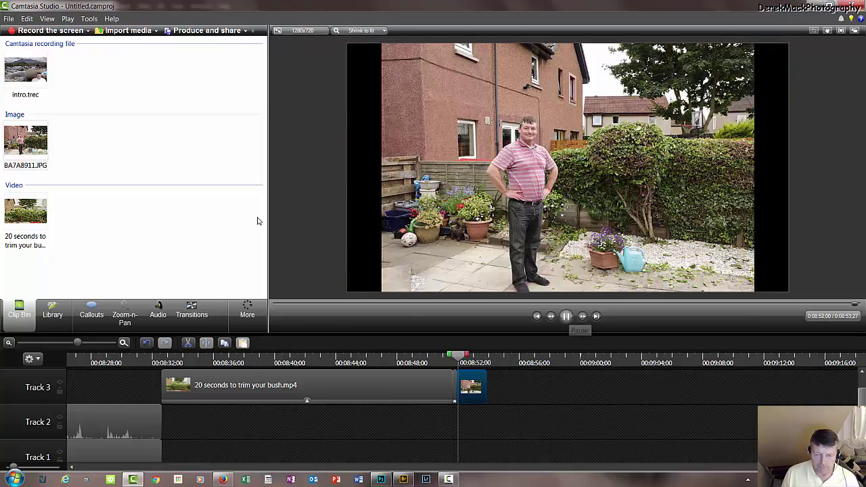
{"action": "left_click", "coordinate": [566, 315]}
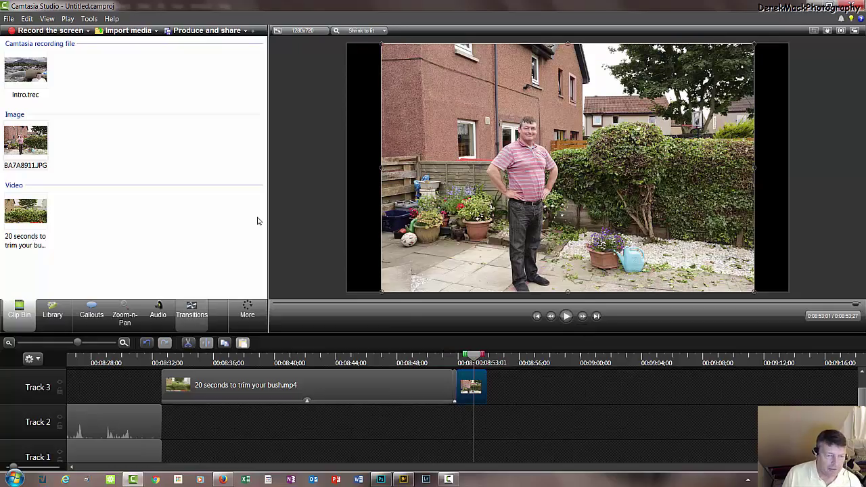
Add the Cube rotate transition to the end of the BA7A8911.JPG photo and play it from 0:08:50:19.
{"action": "left_click", "coordinate": [191, 314]}
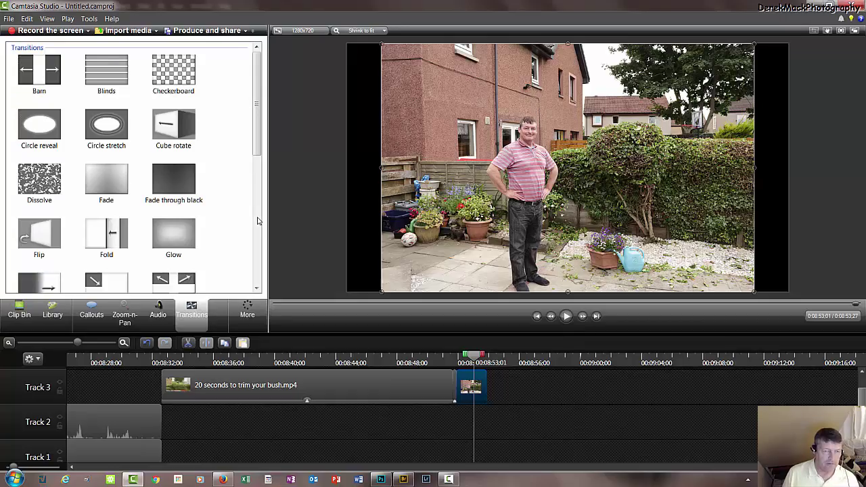
{"action": "left_click", "coordinate": [173, 125]}
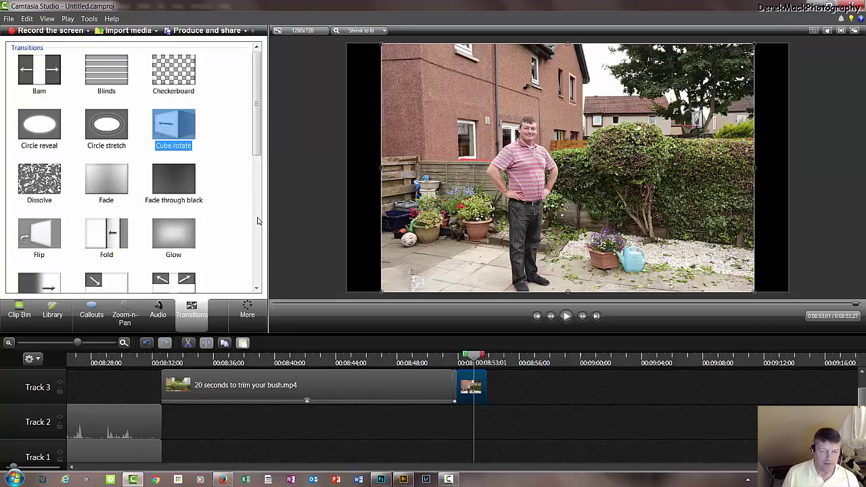
{"action": "mouse_move", "coordinate": [174, 125]}
{"action": "left_mouse_down"}
{"action": "mouse_move", "coordinate": [257, 221]}
{"action": "mouse_move", "coordinate": [479, 388]}
{"action": "left_mouse_up"}
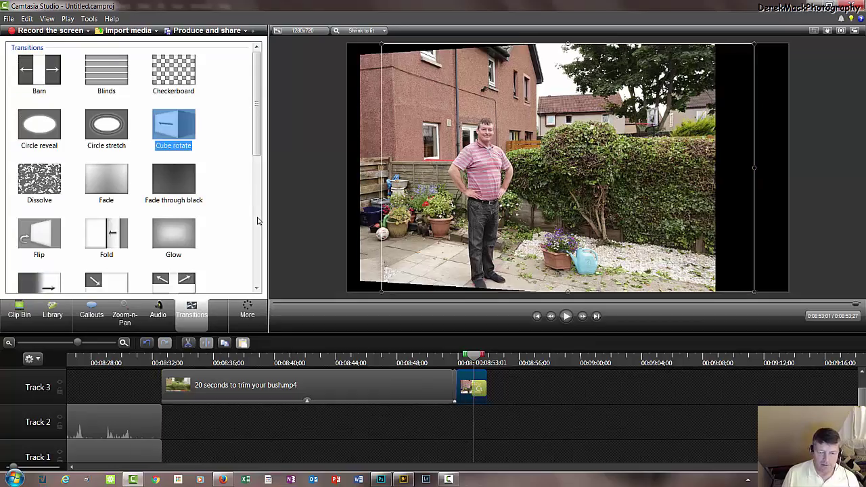
{"action": "left_click_drag", "start_coordinate": [474, 355], "coordinate": [437, 354]}
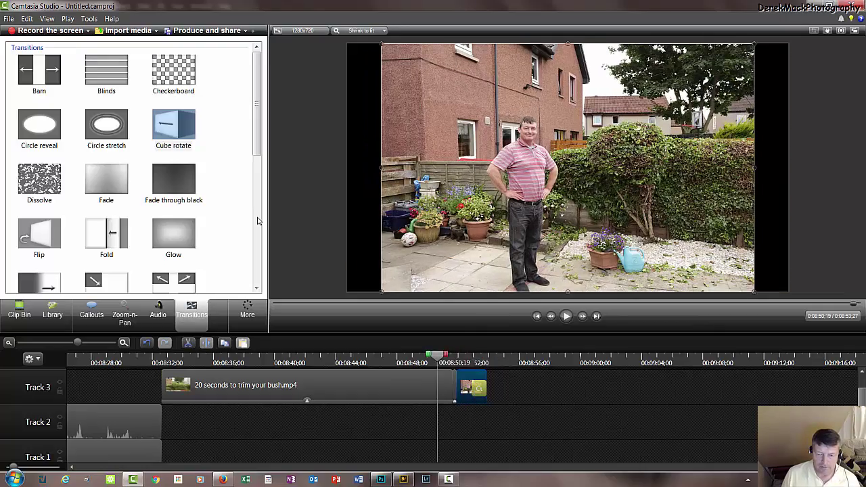
{"action": "key", "text": "space"}
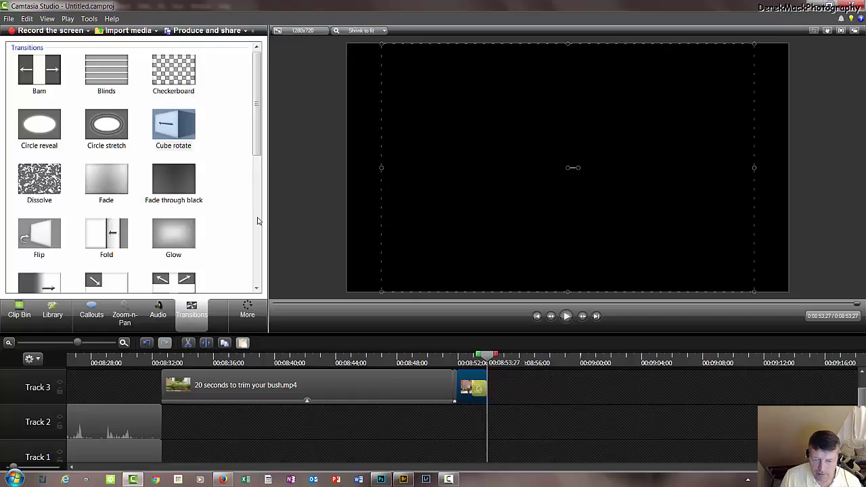
Extend the BA7A8911.JPG photo on Track 3 to end at 0:08:54:09 and replay the ending from 0:08:50:29.
{"action": "left_click_drag", "start_coordinate": [487, 354], "coordinate": [441, 354]}
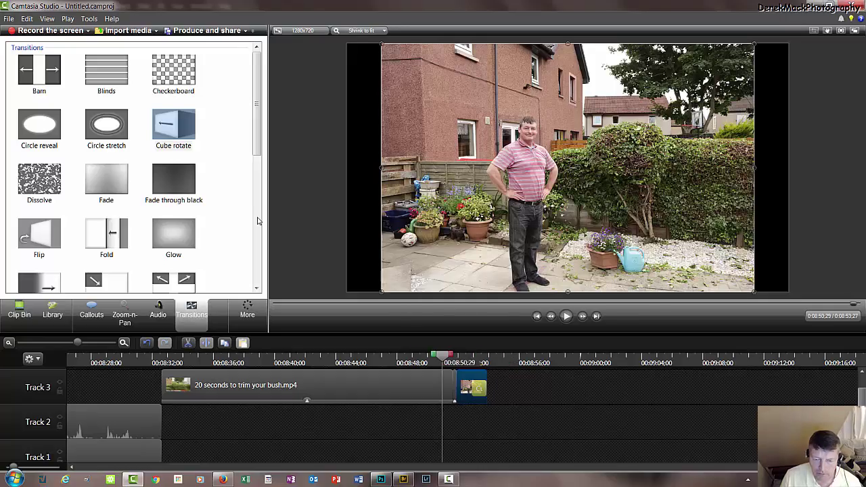
{"action": "left_click_drag", "start_coordinate": [486, 388], "coordinate": [492, 387]}
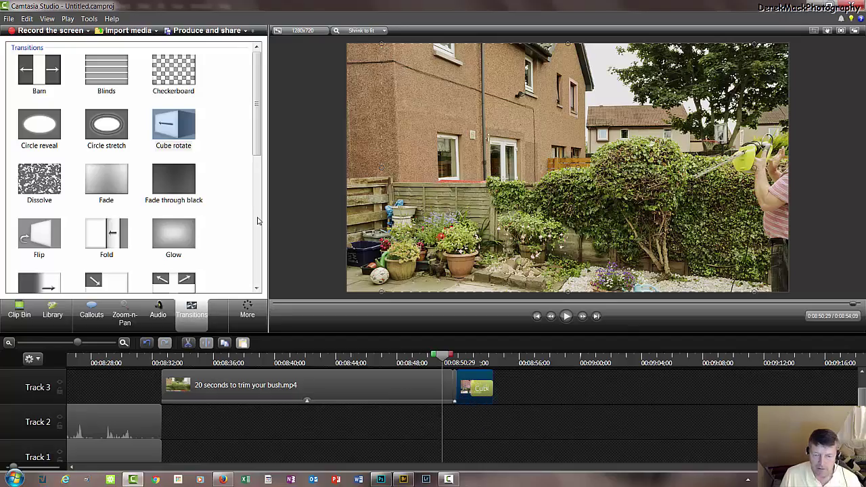
{"action": "key", "text": "space"}
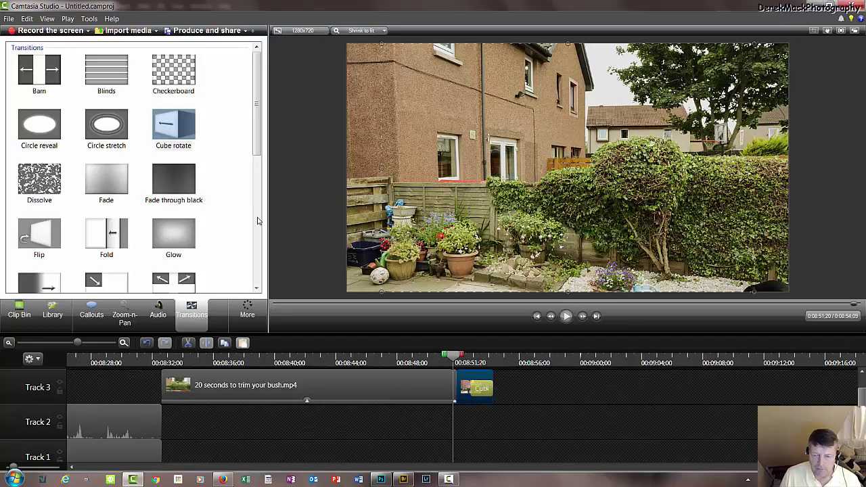
Bring the whole project into view on the timeline, from the start of the intro recording to the closing photo.
{"action": "key", "text": "space"}
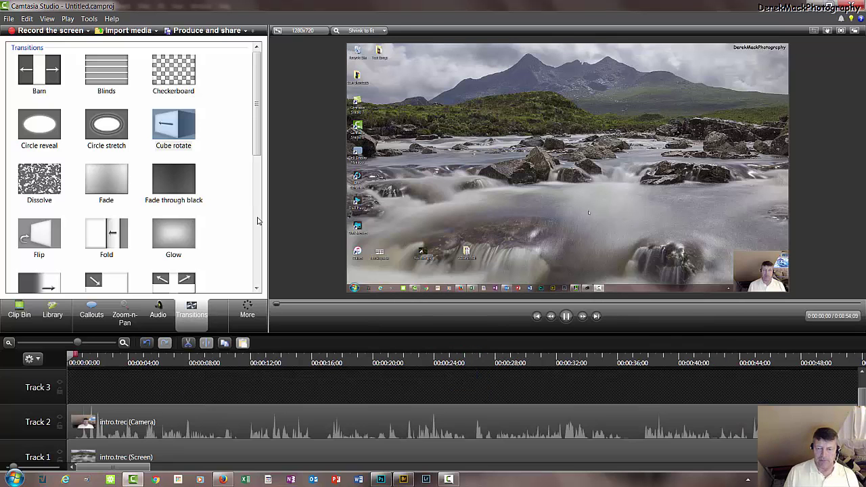
{"action": "key", "text": "space"}
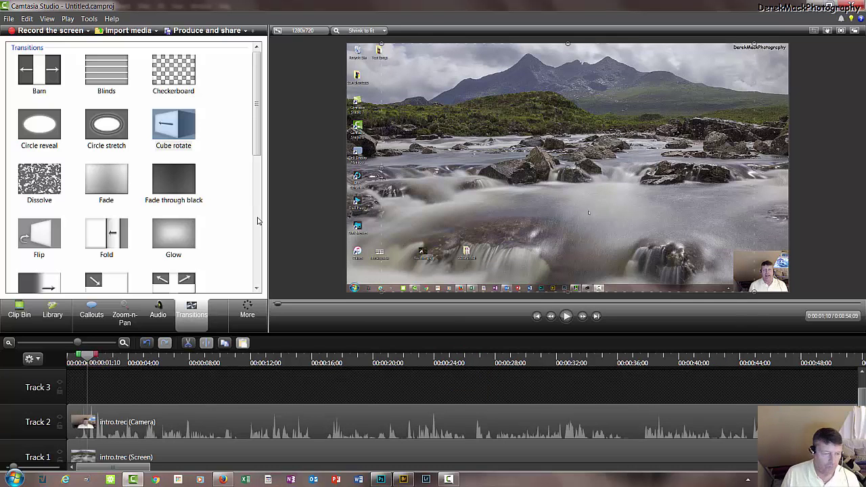
{"action": "key", "text": "Right"}
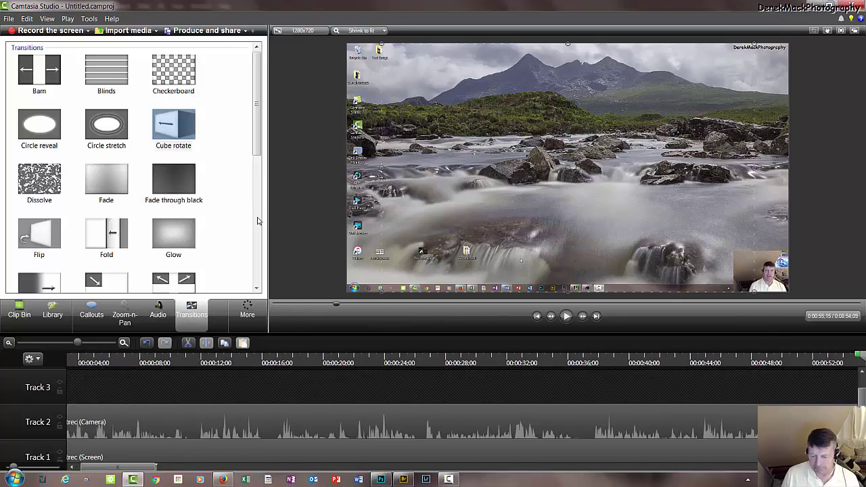
{"action": "key", "text": "Right"}
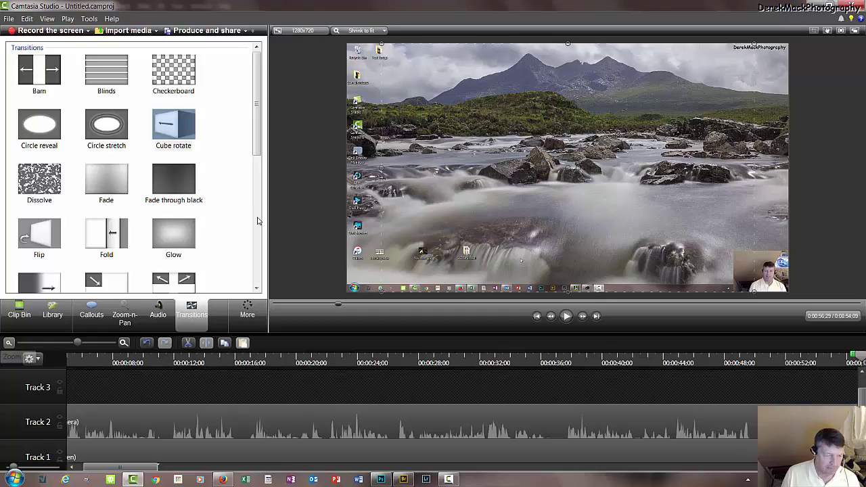
{"action": "left_click", "coordinate": [9, 342]}
{"action": "left_click", "coordinate": [9, 343]}
{"action": "left_click", "coordinate": [9, 343]}
{"action": "left_click", "coordinate": [9, 343]}
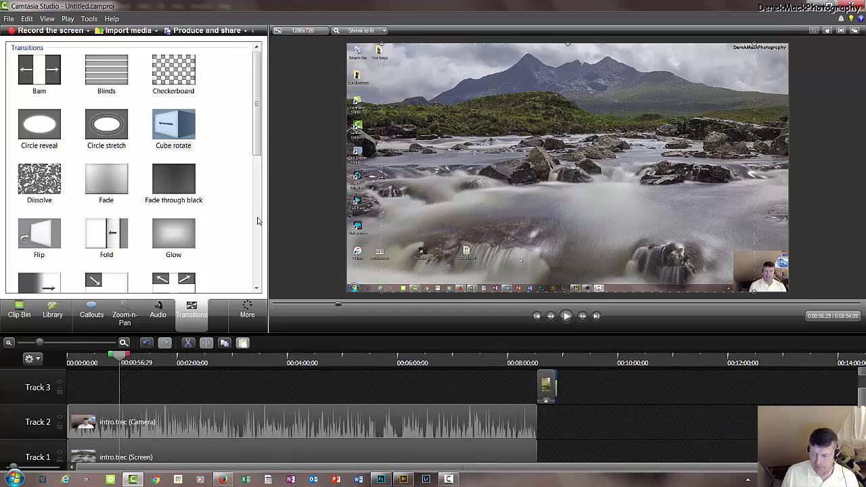
{"action": "left_click_drag", "start_coordinate": [862, 398], "coordinate": [862, 406]}
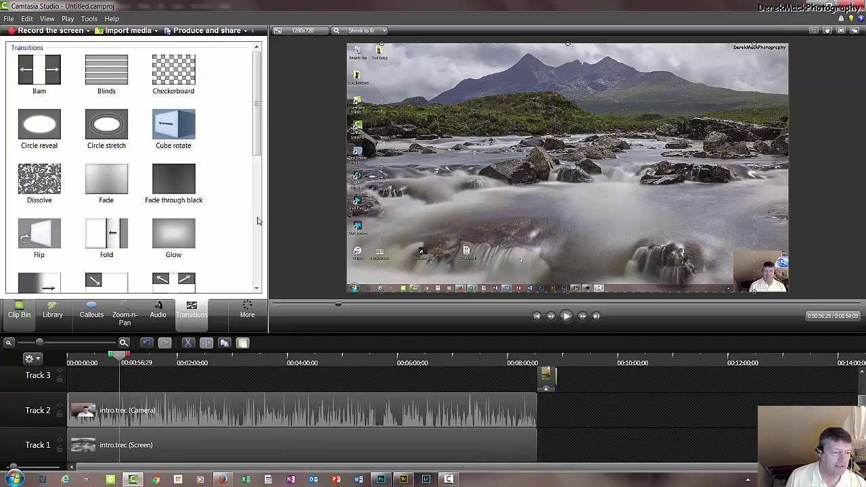
Import Ask_Rufus.mp3 from the Downloads folder and place it on Track 2 directly after the intro recording, aligned with the time-lapse's start.
{"action": "left_click", "coordinate": [19, 312]}
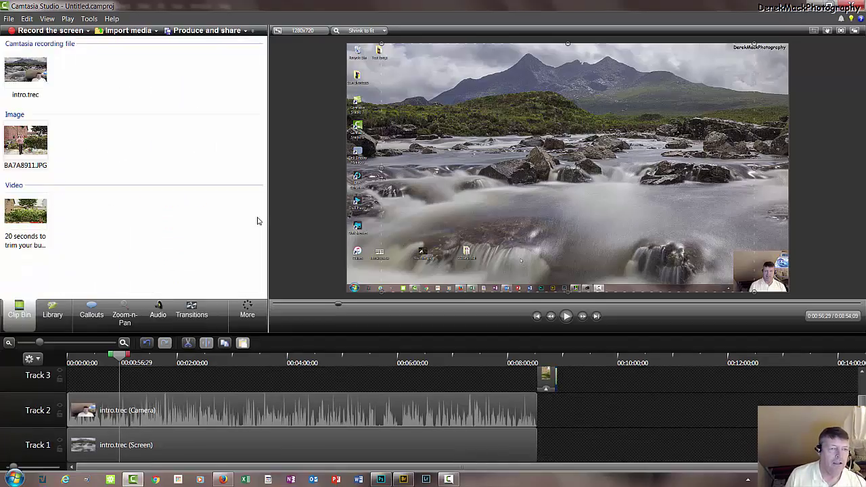
{"action": "left_click", "coordinate": [157, 31]}
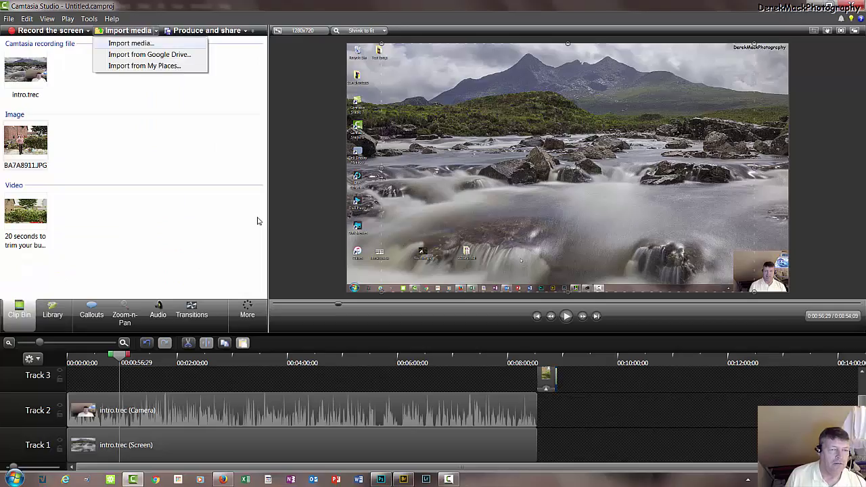
{"action": "left_click", "coordinate": [131, 44]}
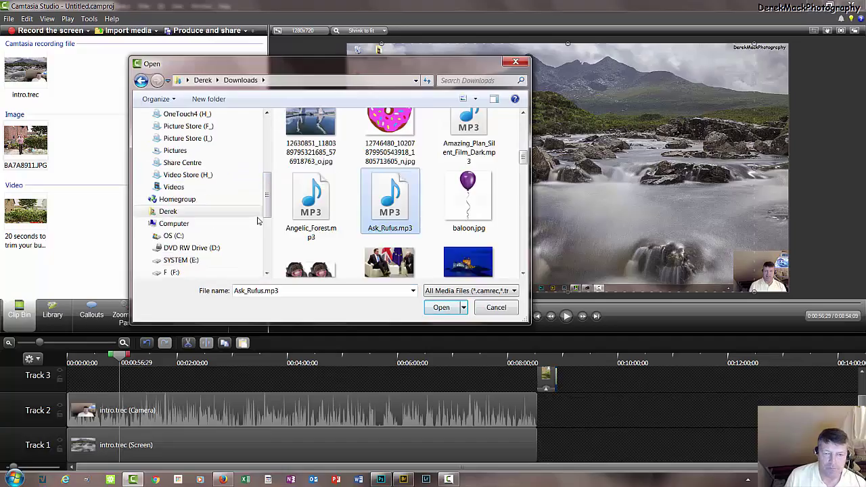
{"action": "mouse_move", "coordinate": [390, 202]}
{"action": "left_mouse_down"}
{"action": "mouse_move", "coordinate": [88, 225]}
{"action": "mouse_move", "coordinate": [106, 241]}
{"action": "left_mouse_up"}
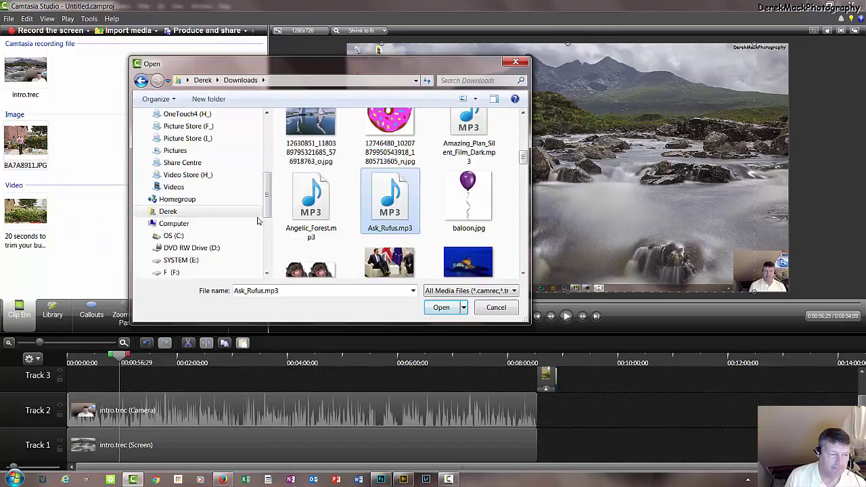
{"action": "left_click_drag", "start_coordinate": [324, 64], "coordinate": [497, 42]}
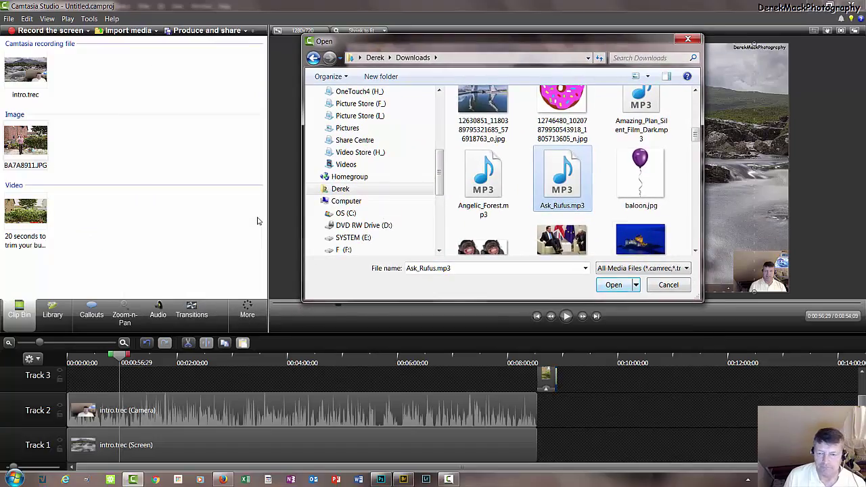
{"action": "key", "text": "Return"}
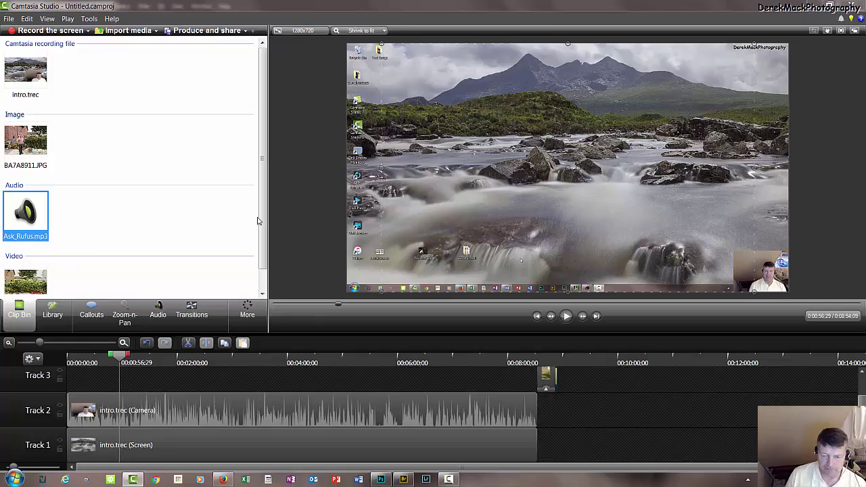
{"action": "left_click_drag", "start_coordinate": [26, 213], "coordinate": [560, 410]}
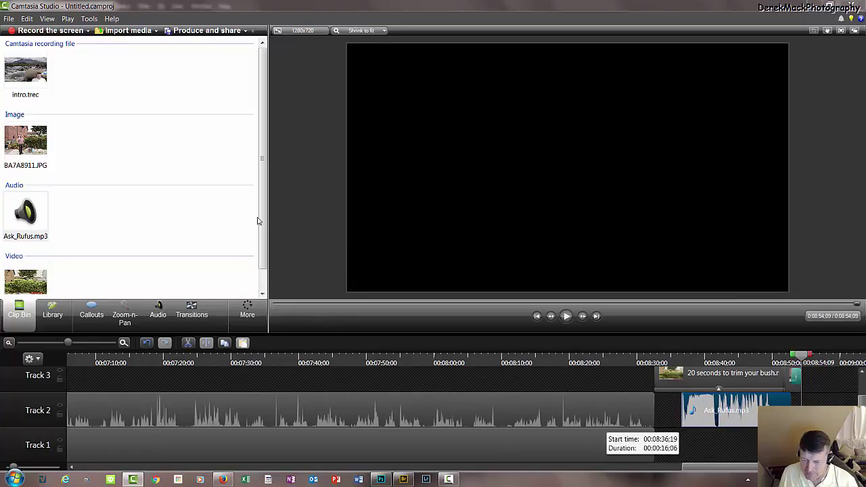
{"action": "left_click_drag", "start_coordinate": [724, 409], "coordinate": [696, 410]}
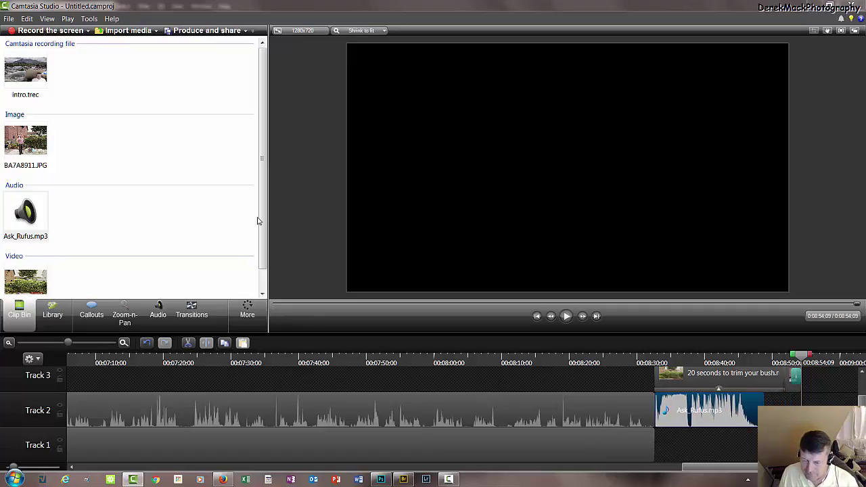
Shorten the time-lapse clip on Track 3 to a duration of 0:00:16:06 so it ends together with the music.
{"action": "left_click", "coordinate": [683, 375]}
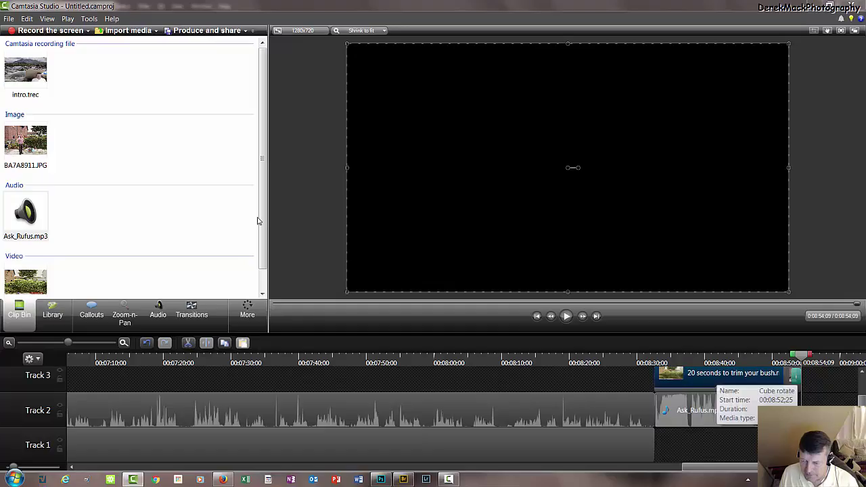
{"action": "left_click", "coordinate": [794, 376]}
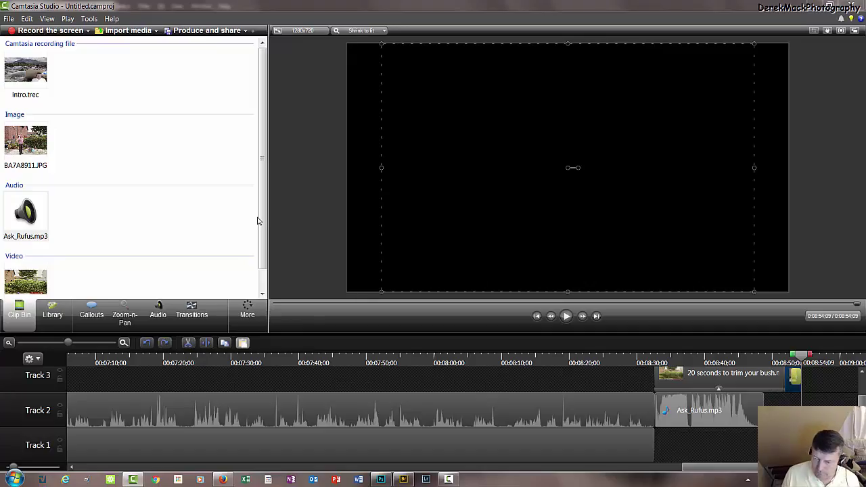
{"action": "left_click", "coordinate": [718, 374]}
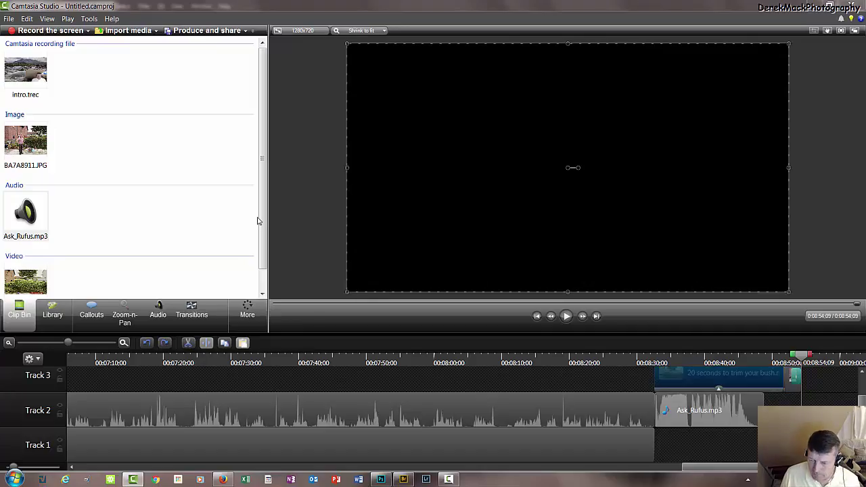
{"action": "left_click_drag", "start_coordinate": [718, 374], "coordinate": [682, 375]}
{"action": "left_click_drag", "start_coordinate": [785, 378], "coordinate": [764, 377]}
{"action": "left_click_drag", "start_coordinate": [744, 377], "coordinate": [744, 377]}
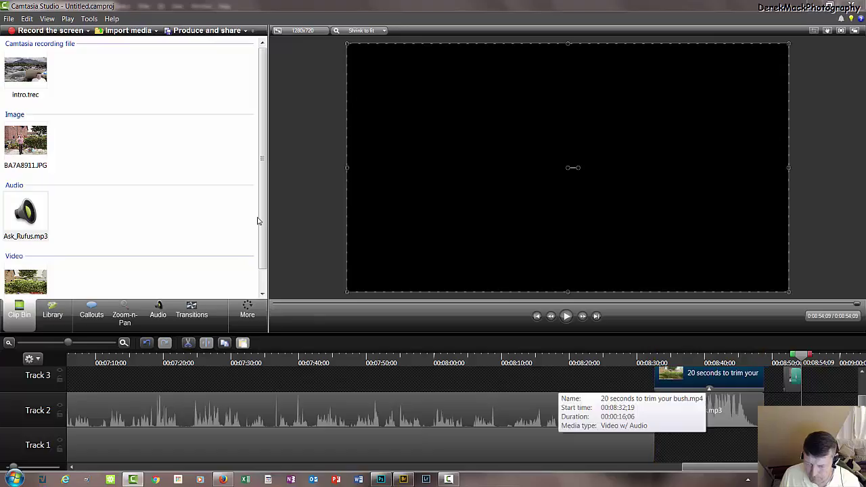
Move the BA7A8911.JPG photo on Track 3 back against the end of the shortened time-lapse clip.
{"action": "left_click", "coordinate": [792, 378]}
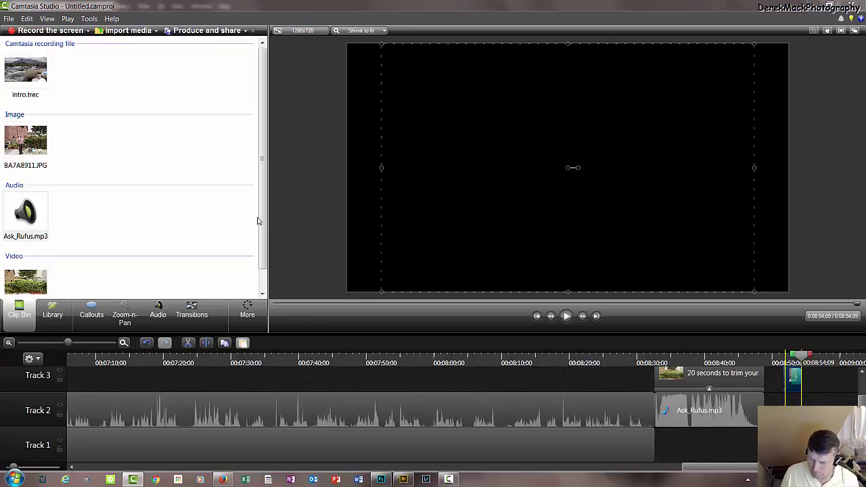
{"action": "key", "text": "Left"}
{"action": "key", "text": "Left"}
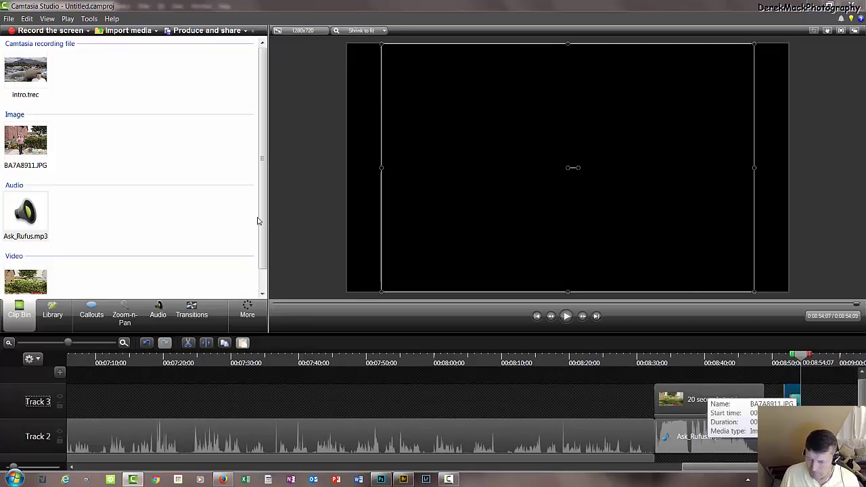
{"action": "left_click_drag", "start_coordinate": [792, 395], "coordinate": [772, 395]}
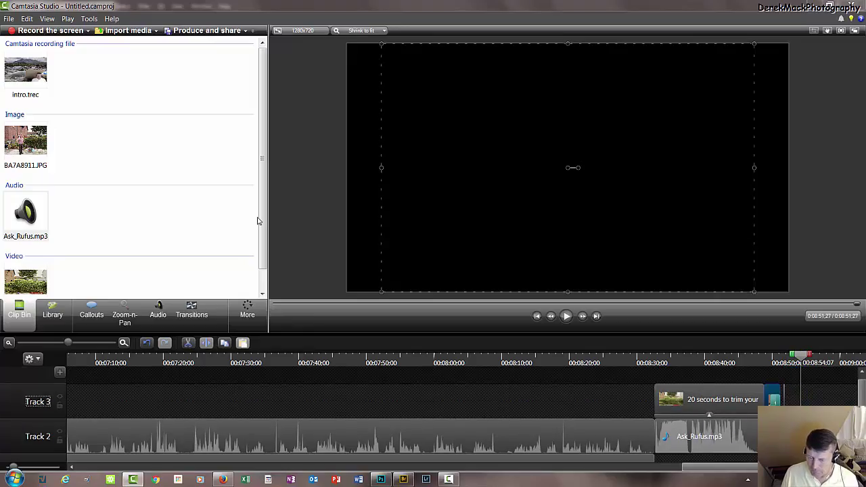
Play the project from 0:08:30:03, just before the intro recording gives way to the time-lapse with music.
{"action": "left_click_drag", "start_coordinate": [801, 354], "coordinate": [688, 354]}
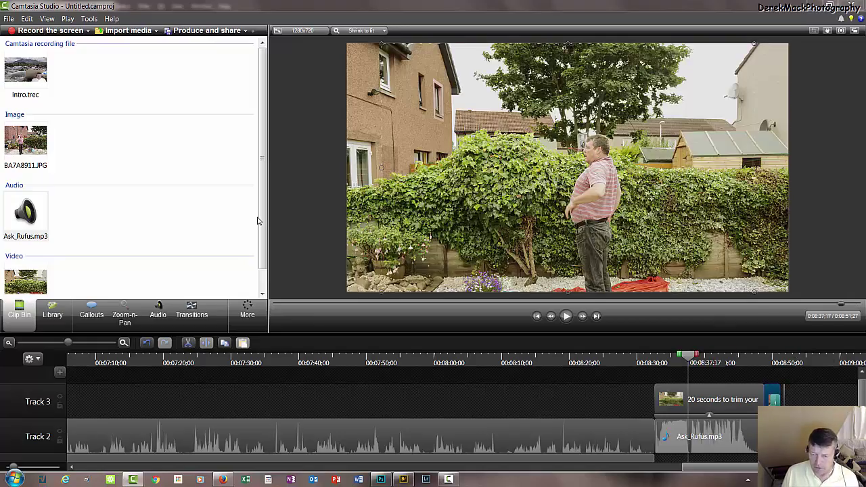
{"action": "left_click_drag", "start_coordinate": [687, 354], "coordinate": [637, 354]}
{"action": "key", "text": "space"}
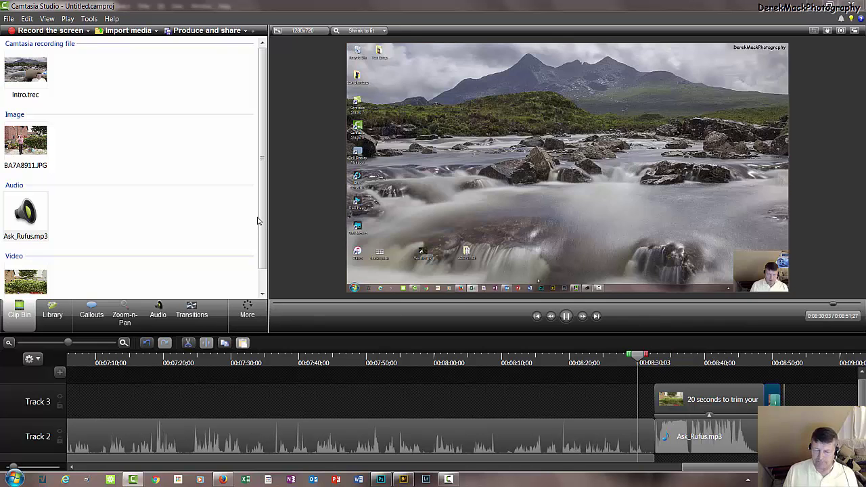